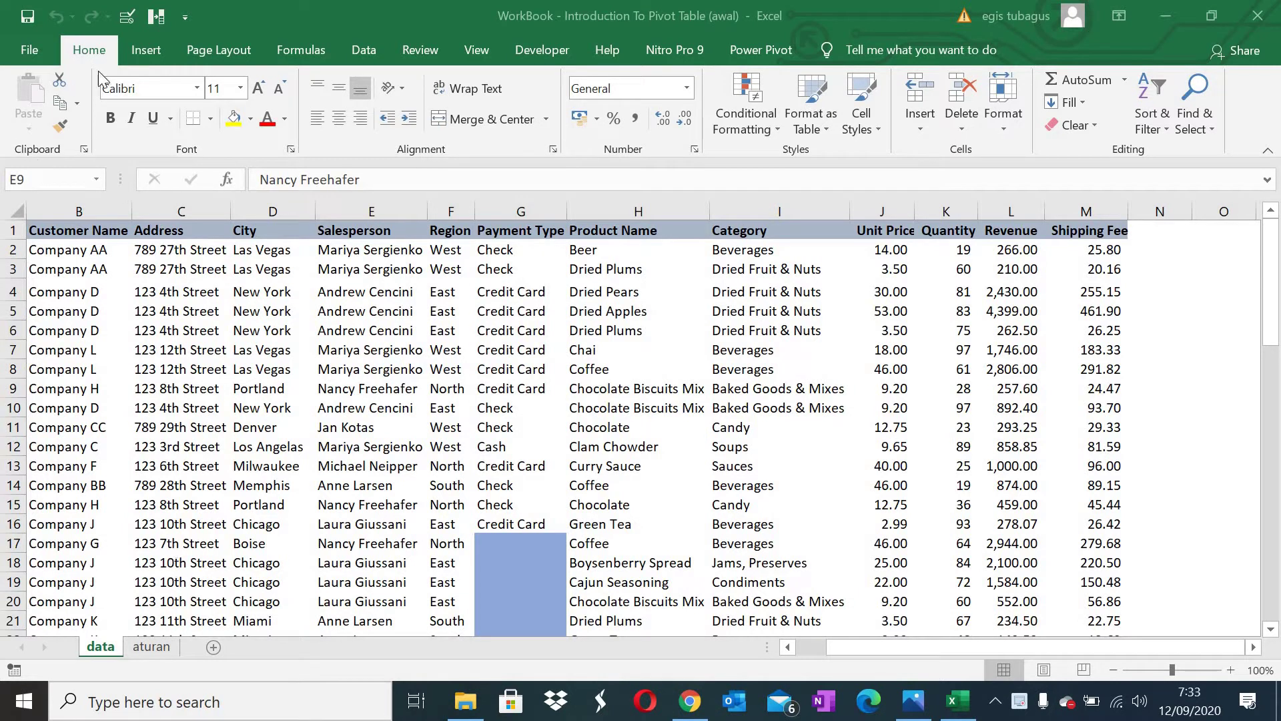
Start a new PivotTable from the sales data, then cancel it.
click(145, 51)
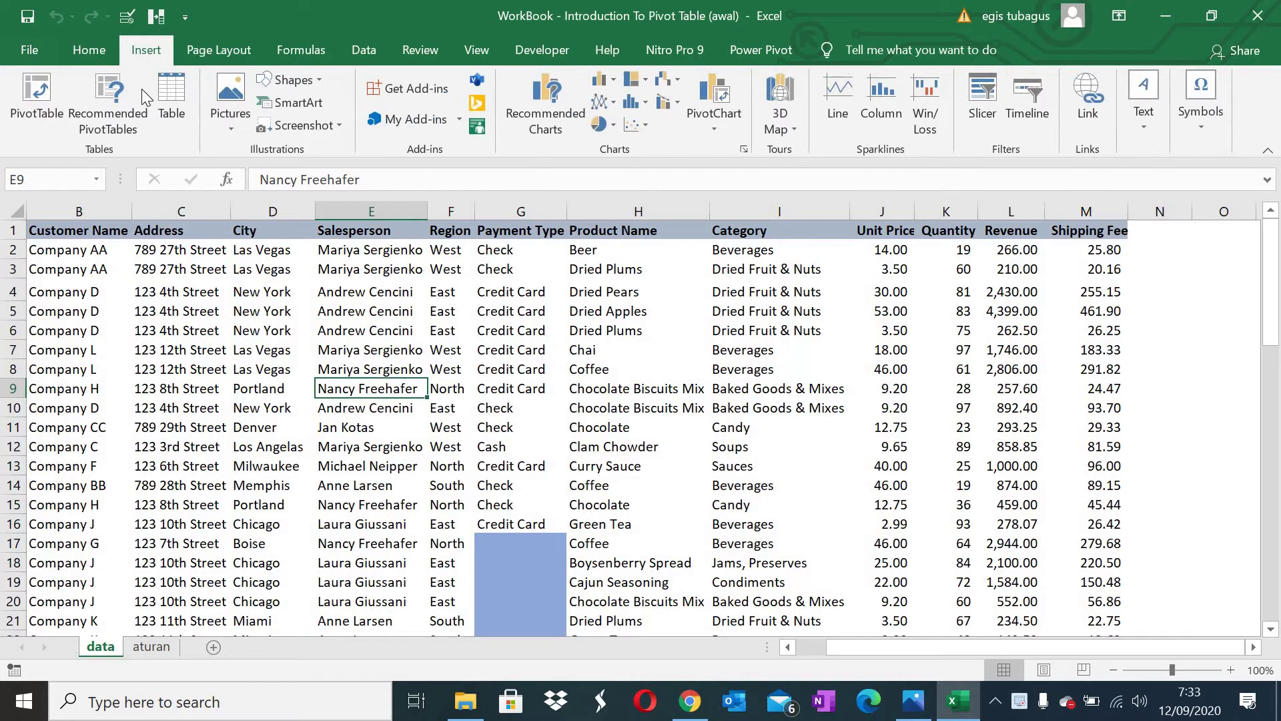
click(38, 97)
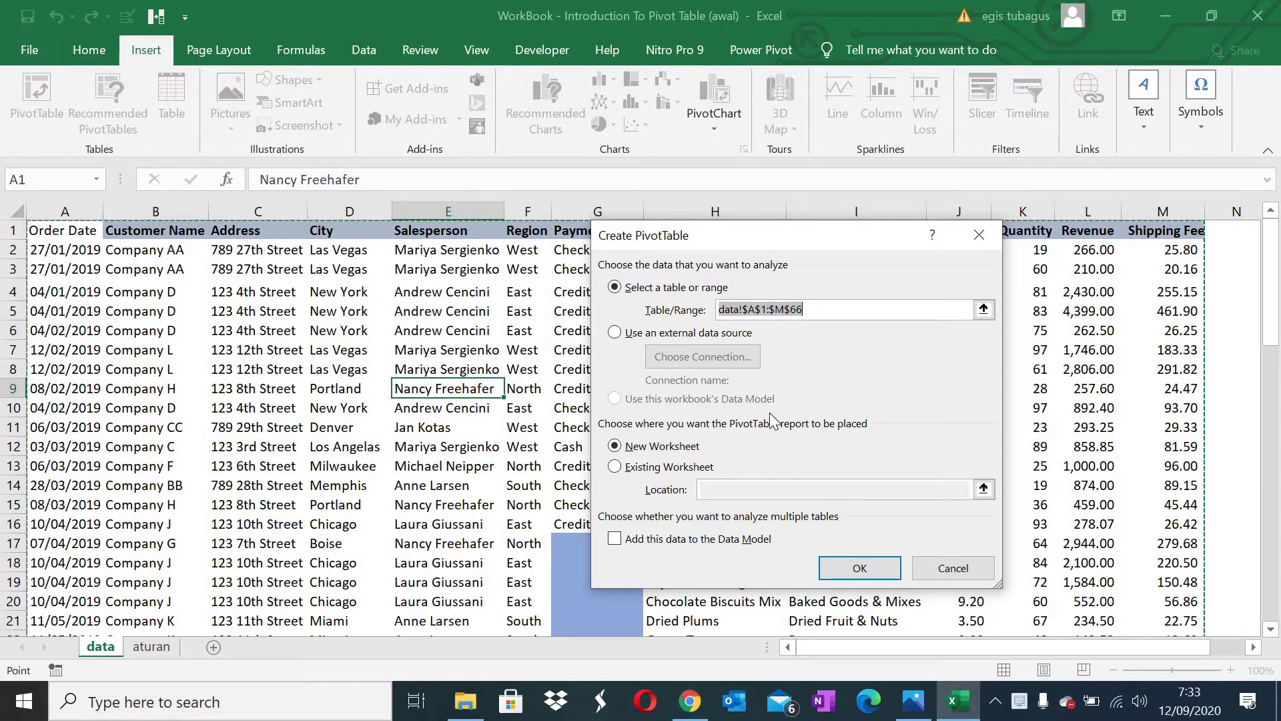
click(964, 560)
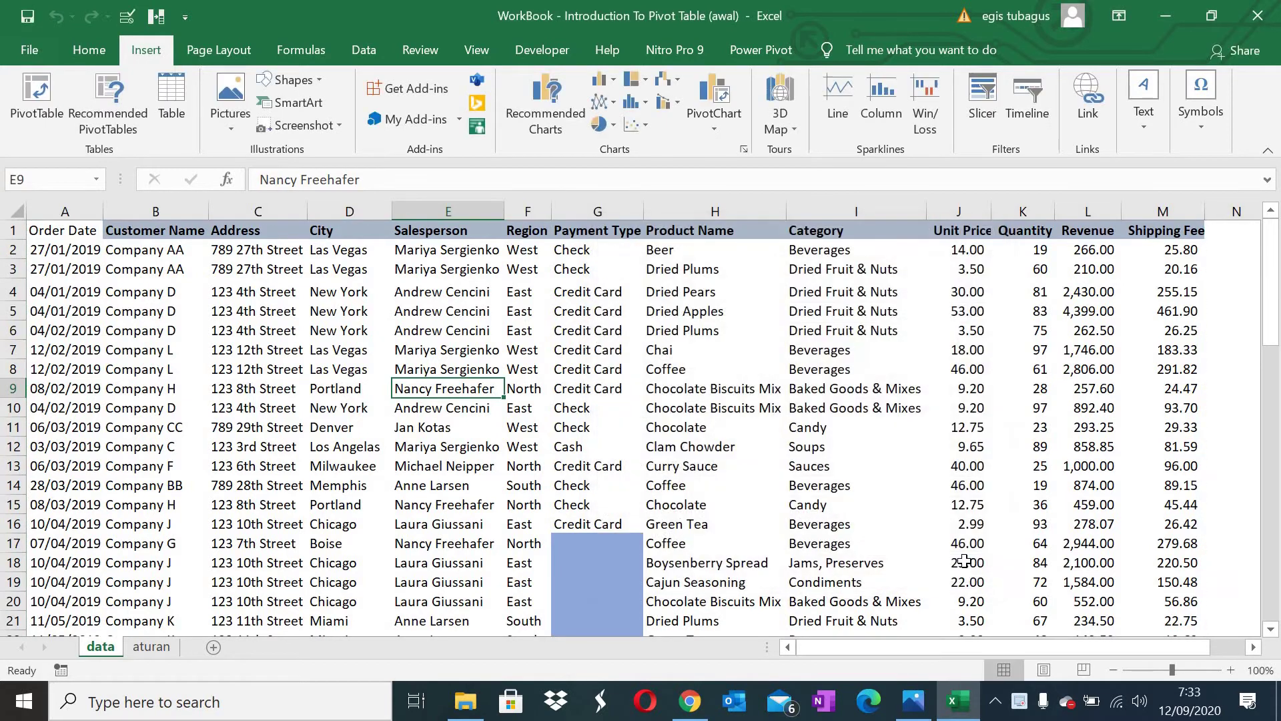
Format range $A$1:$M$66 as a medium blue banded table, Table1.
click(75, 47)
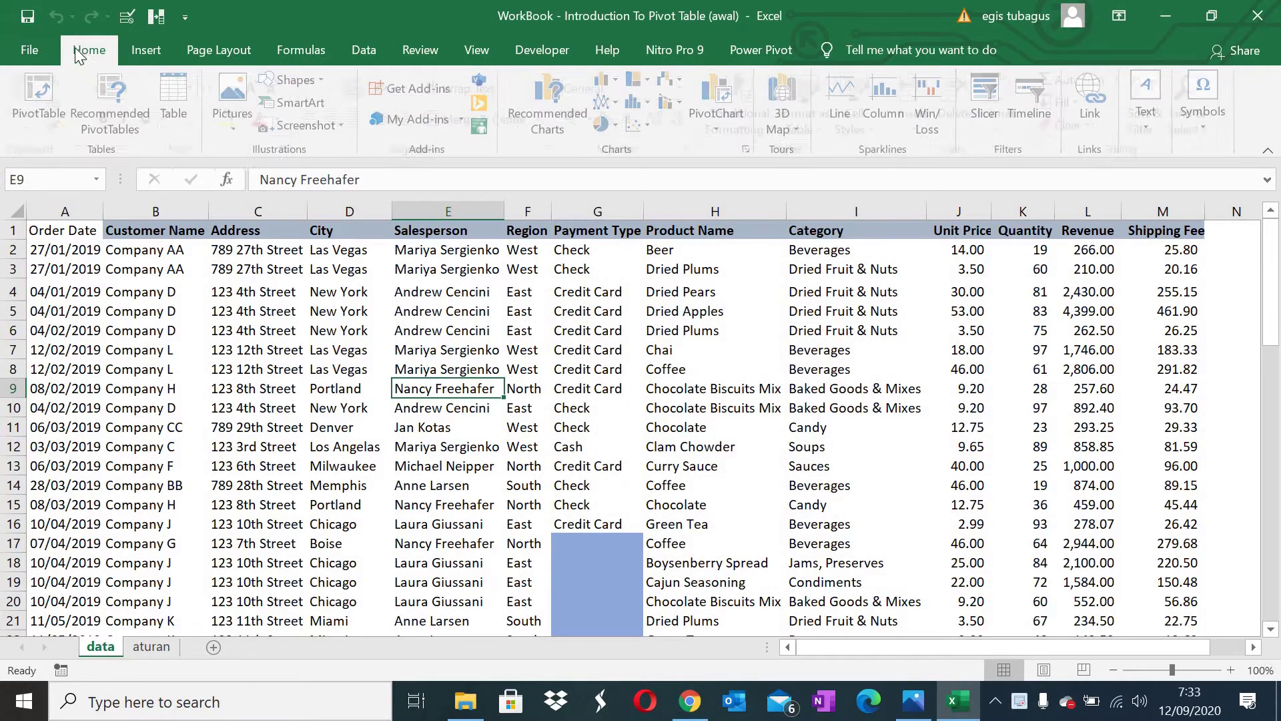
click(830, 130)
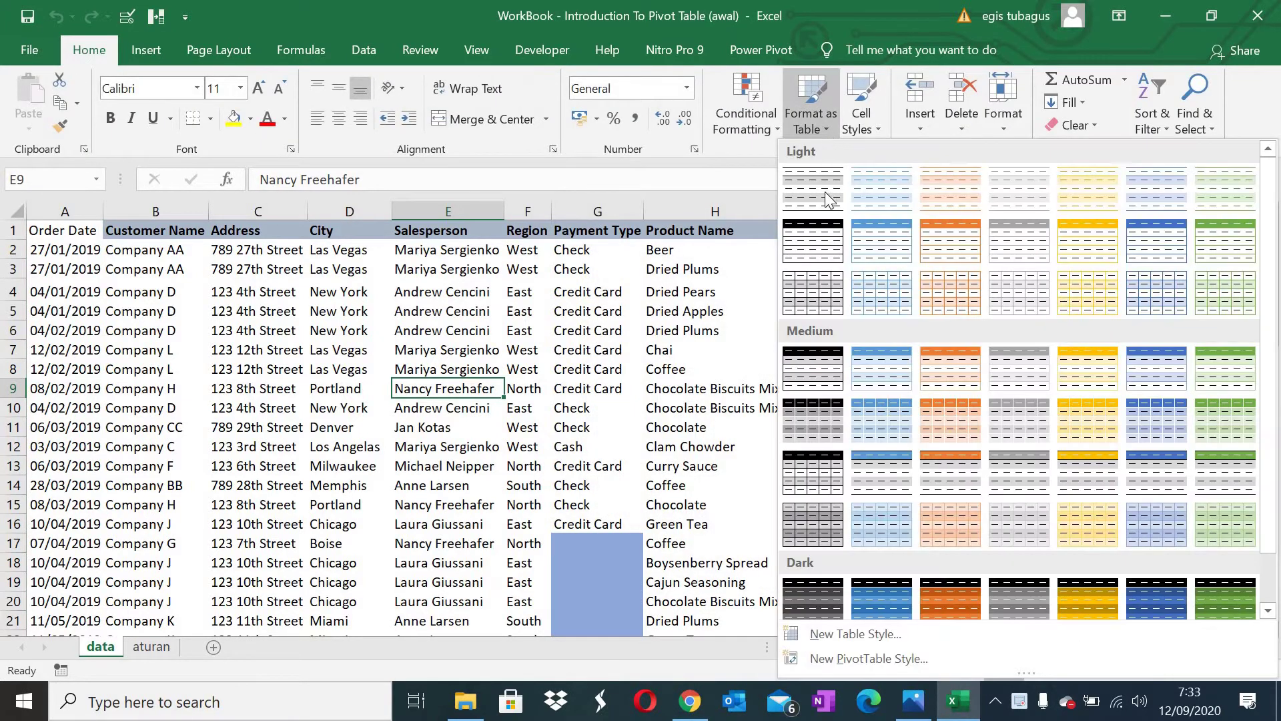
click(892, 471)
click(781, 457)
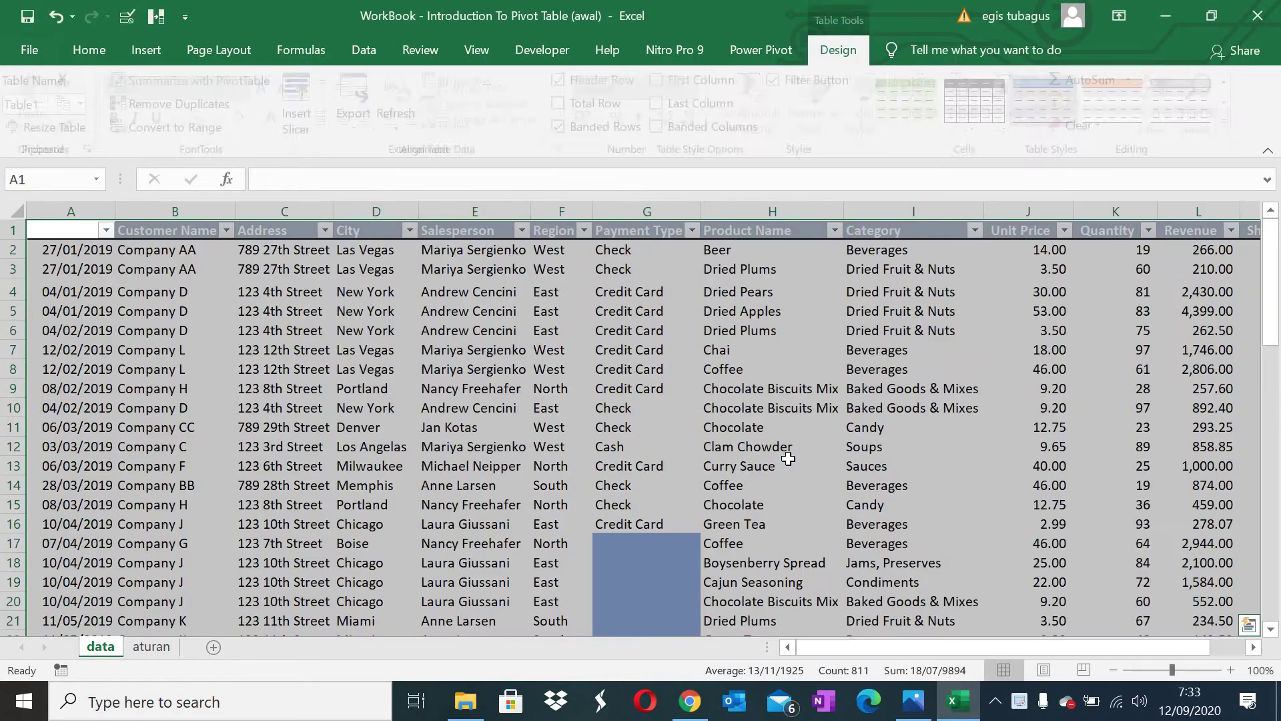
click(136, 53)
Create an empty PivotTable from Table1 on a new worksheet.
click(37, 100)
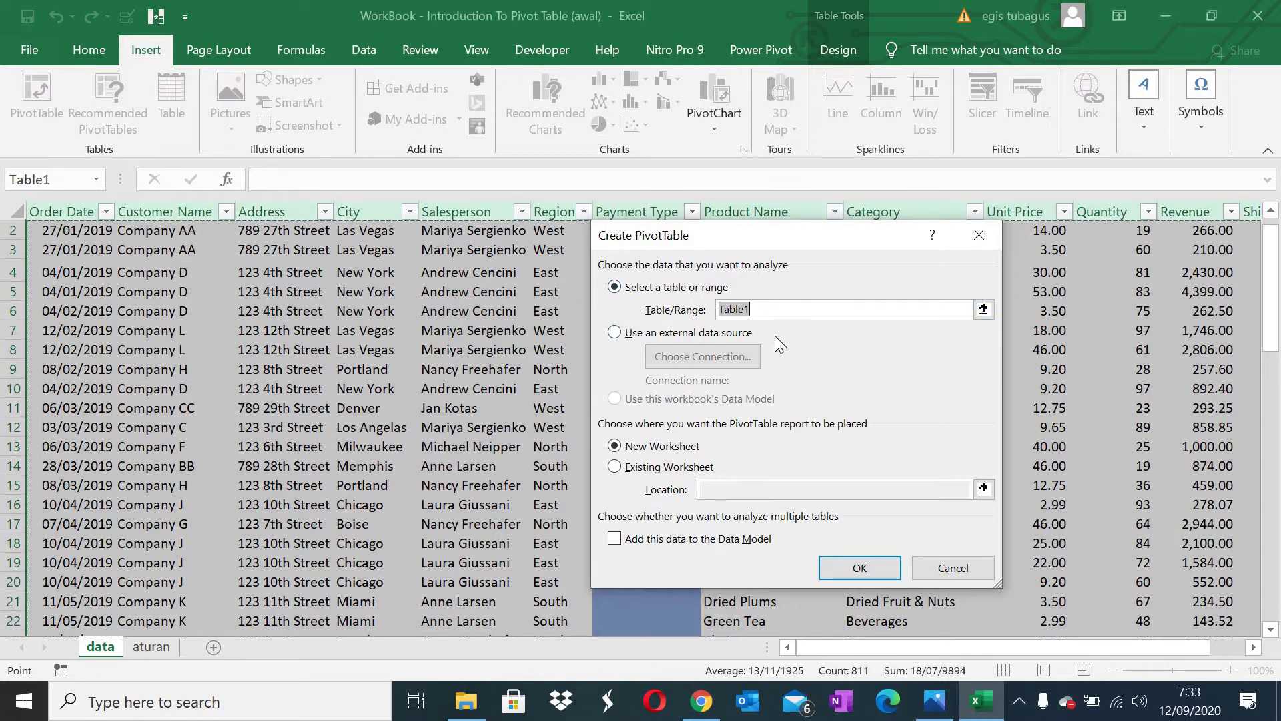
click(877, 566)
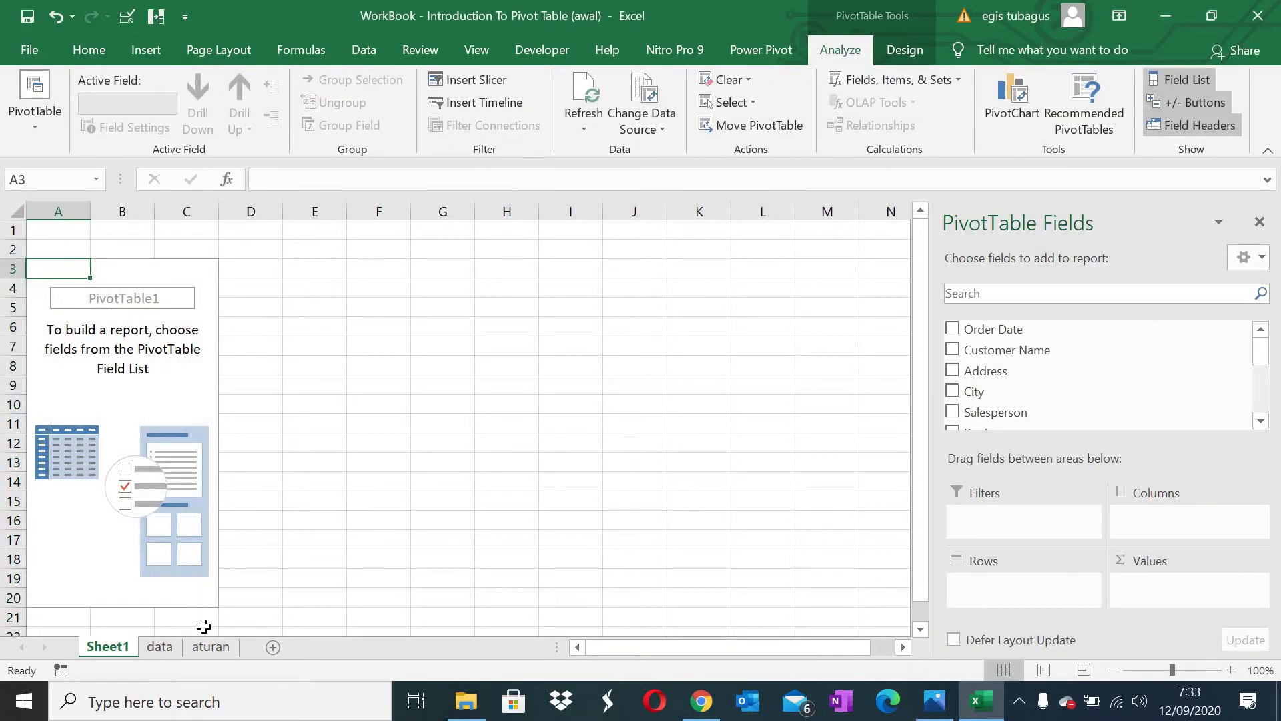
click(208, 647)
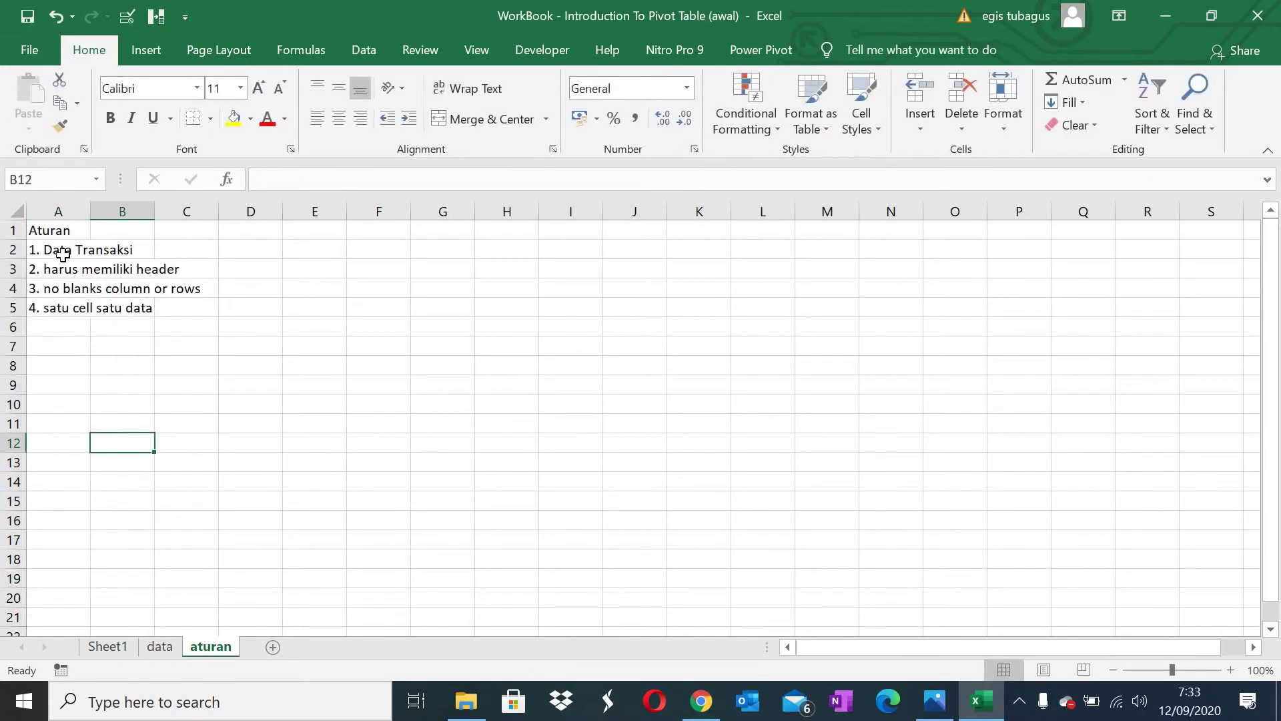
click(63, 253)
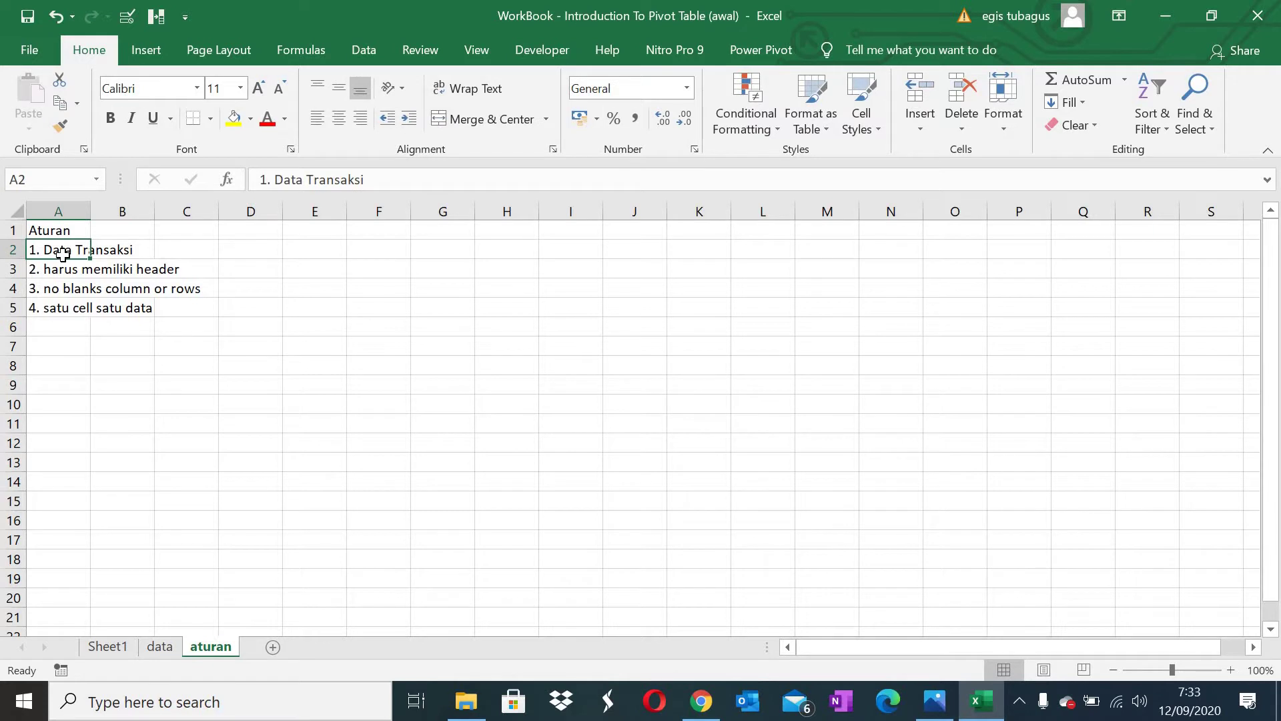
click(50, 271)
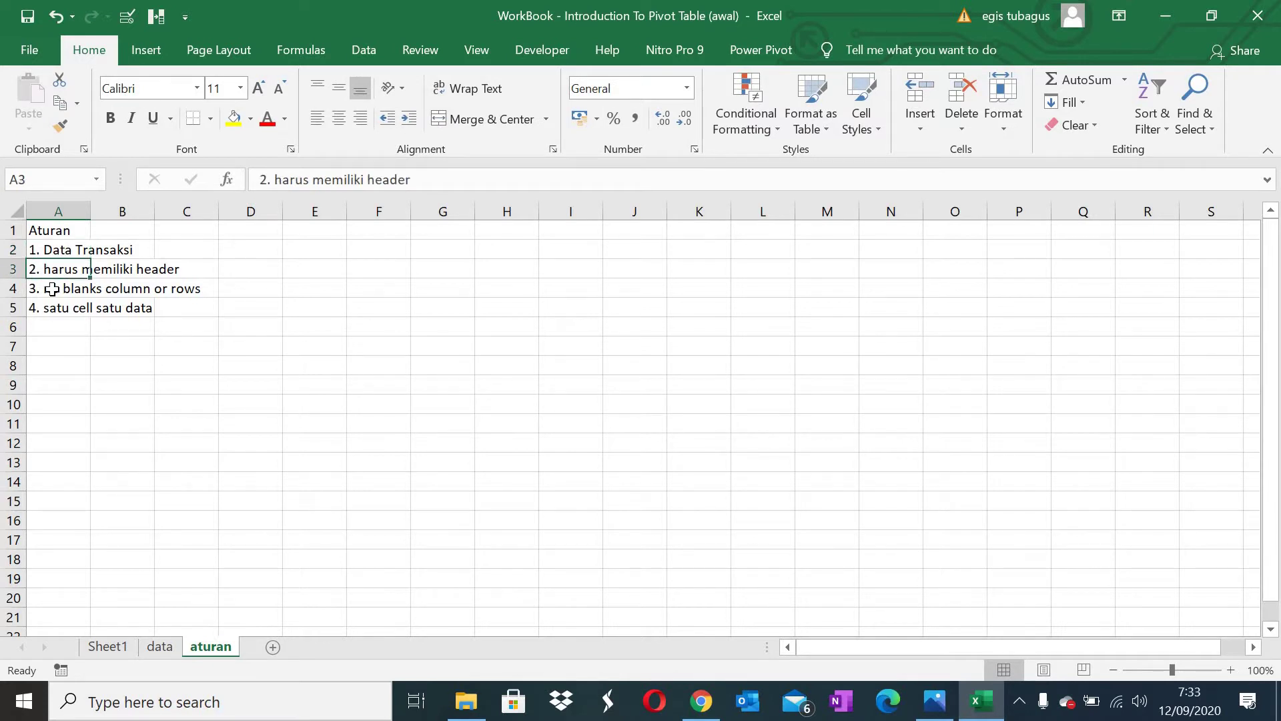
click(52, 289)
click(53, 308)
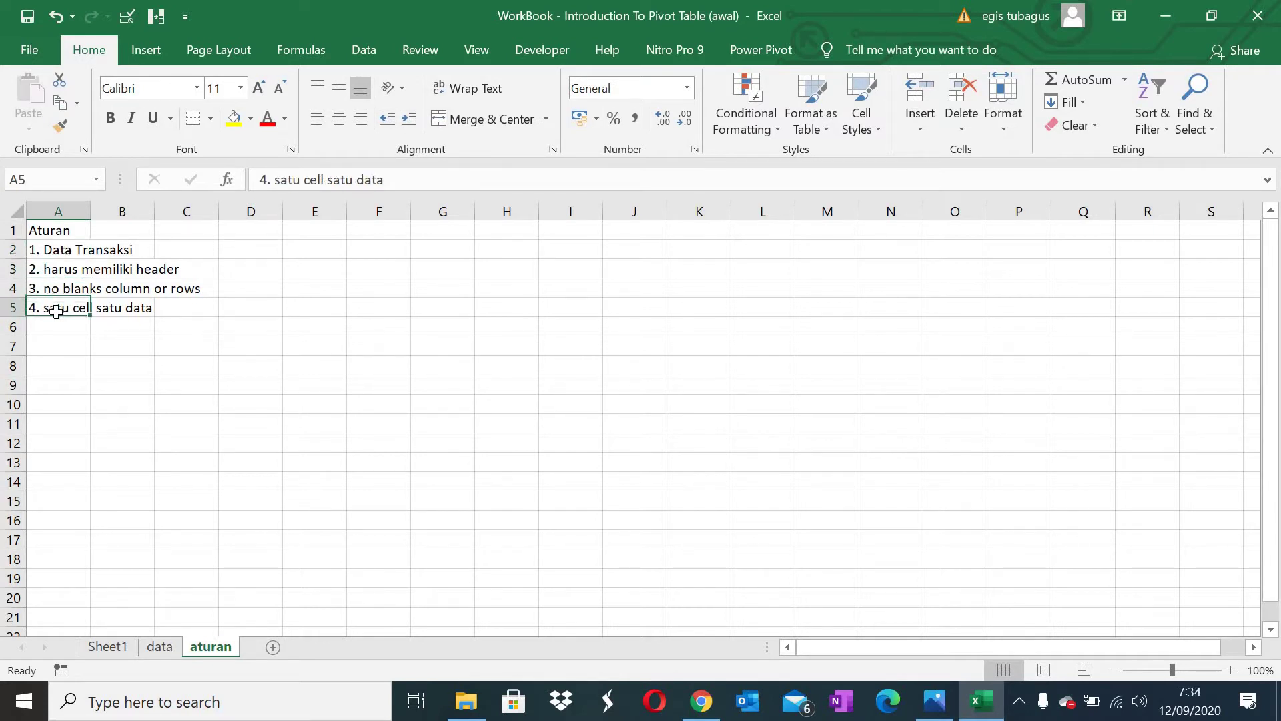
click(132, 646)
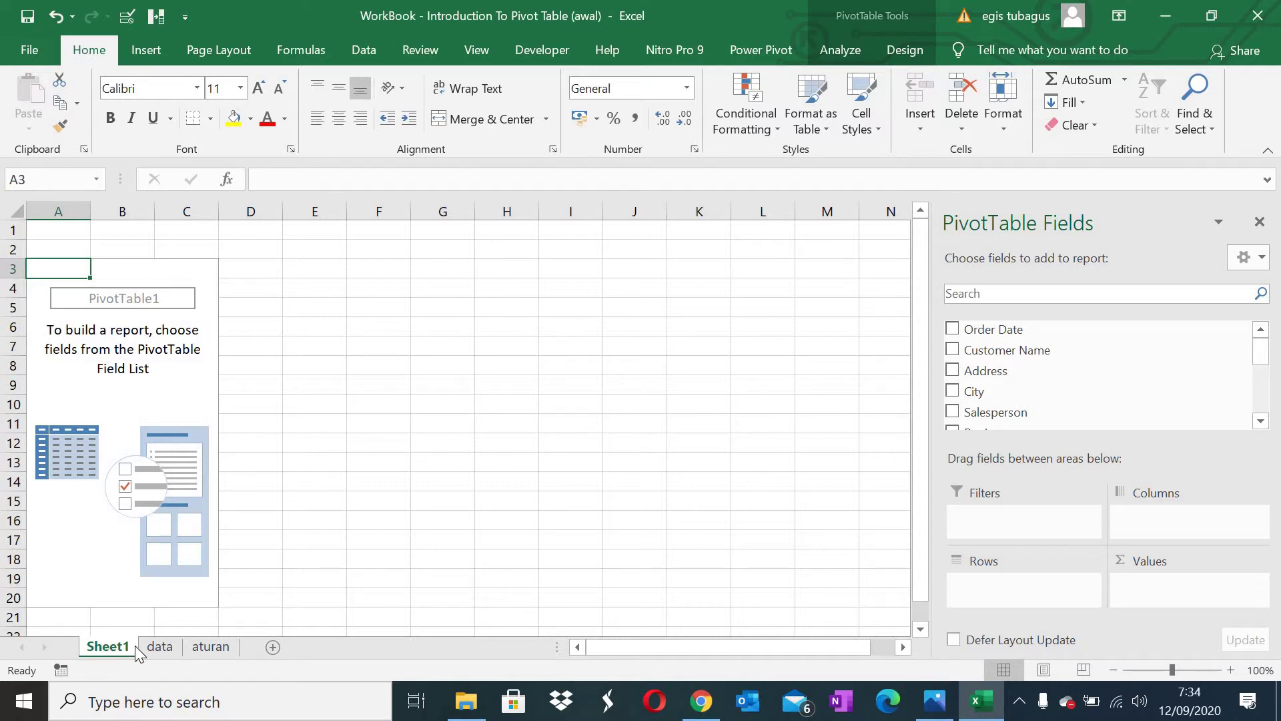
click(160, 646)
click(881, 270)
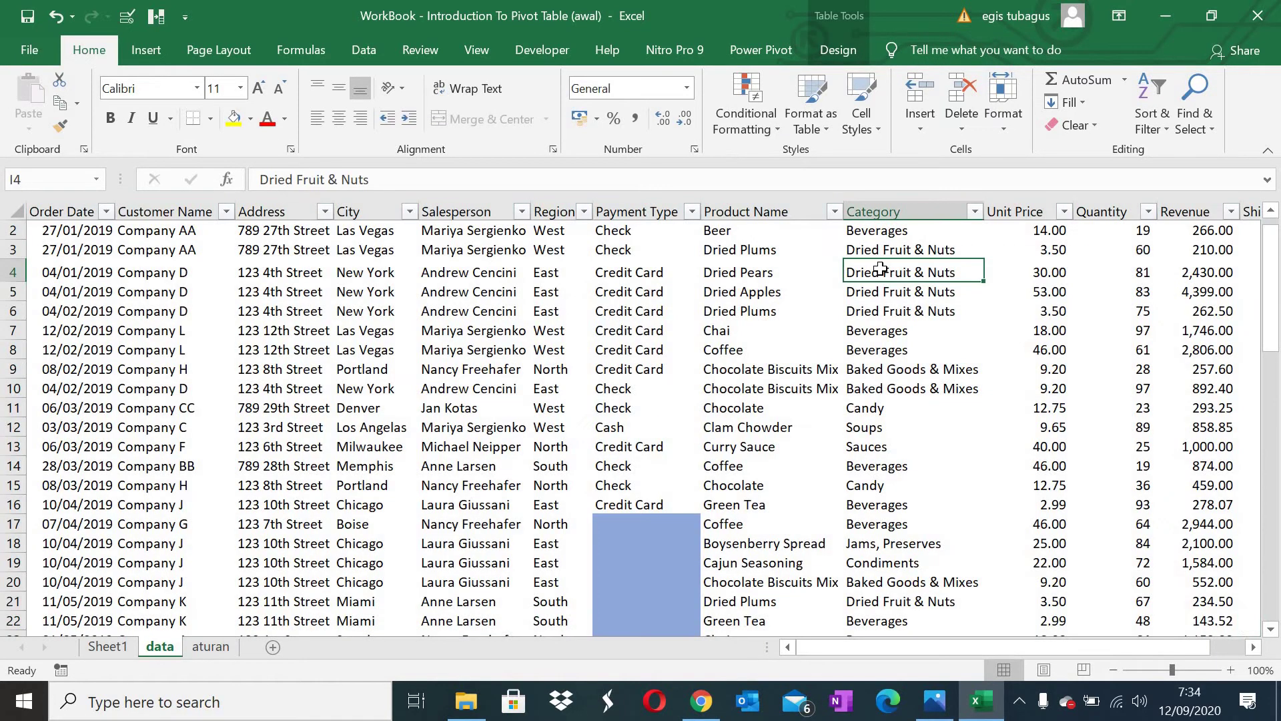
key(Right)
key(Right)
key(Right)
key(Right)
key(Right)
key(Left)
key(Left)
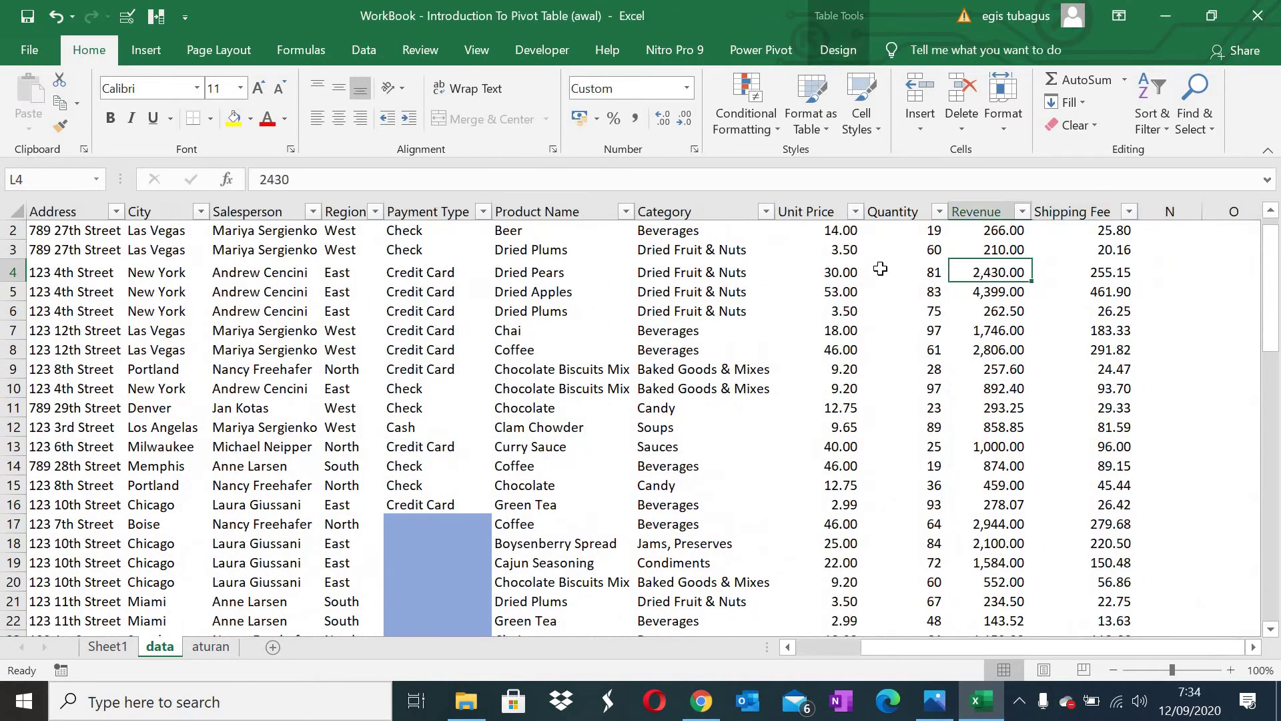
scroll(883, 277, up, 1)
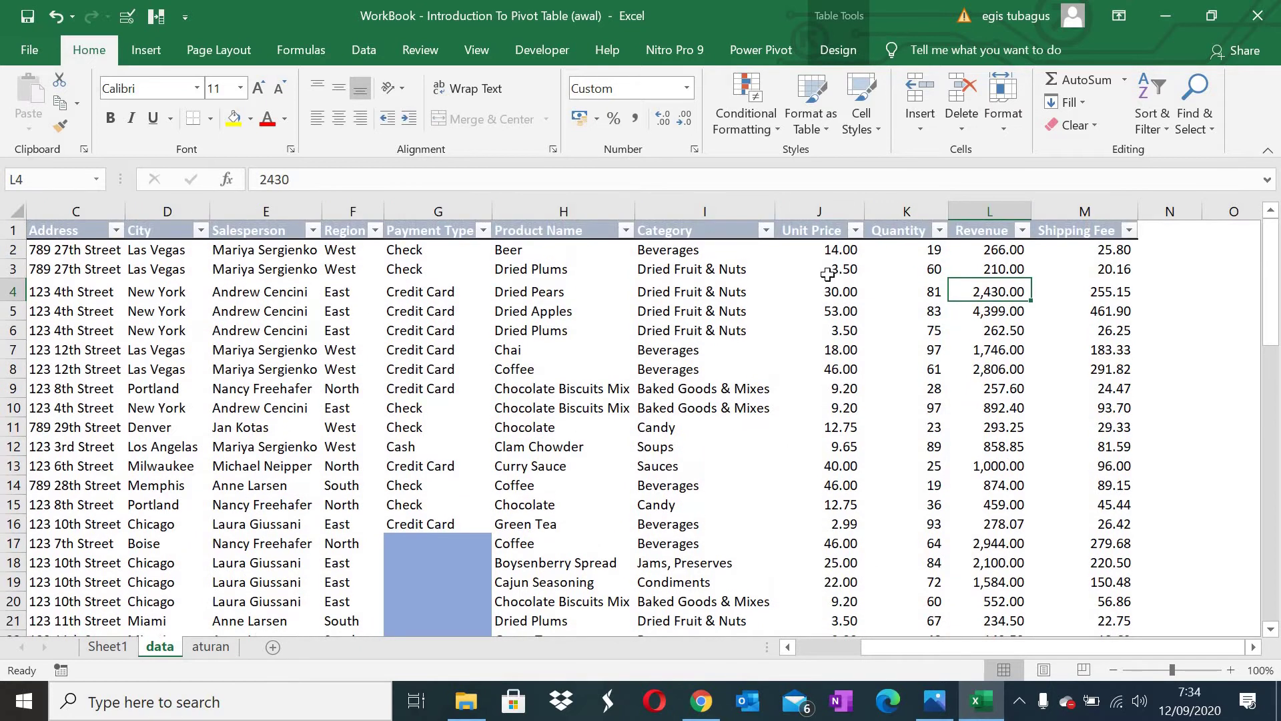
click(986, 235)
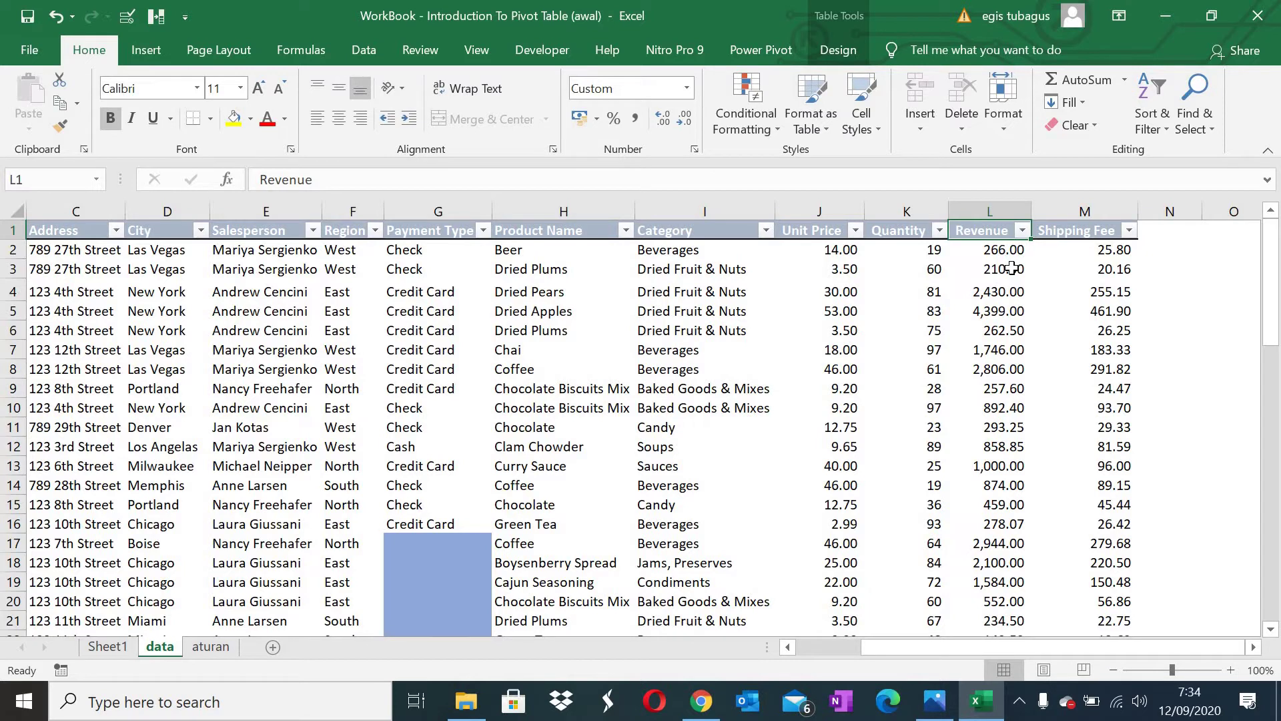
click(1012, 268)
click(1006, 304)
click(1006, 314)
click(1006, 331)
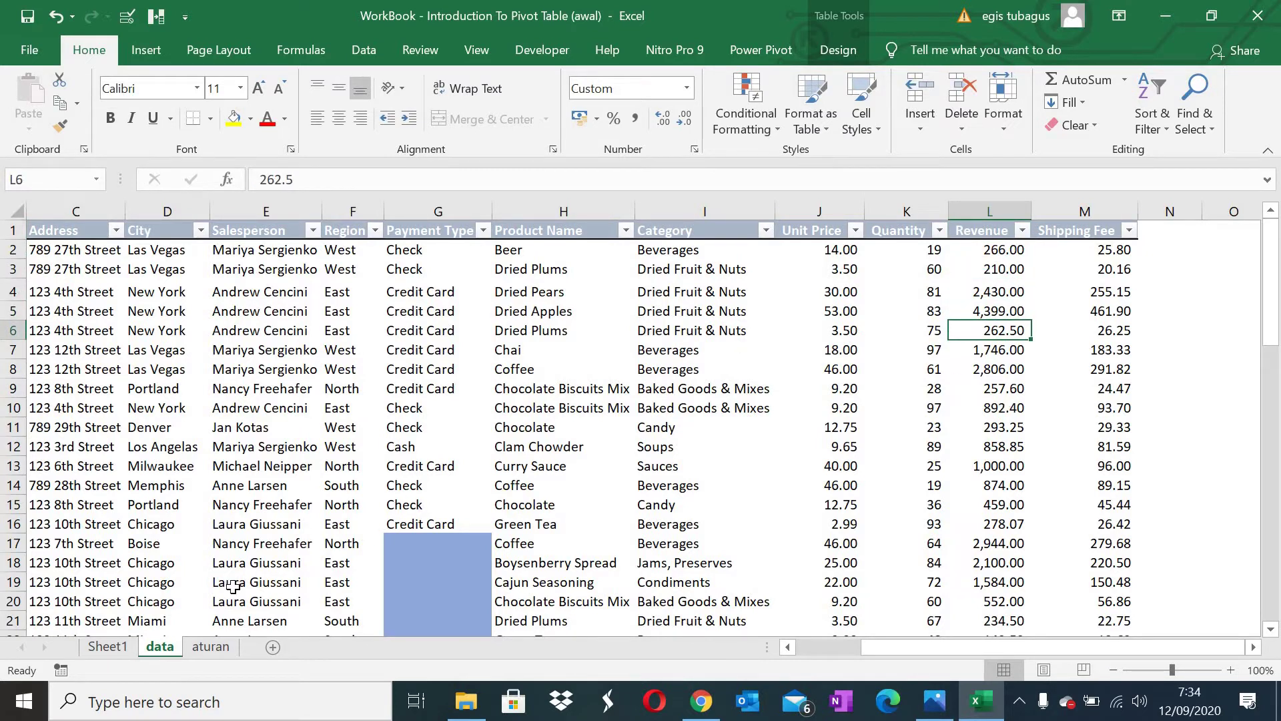
click(108, 647)
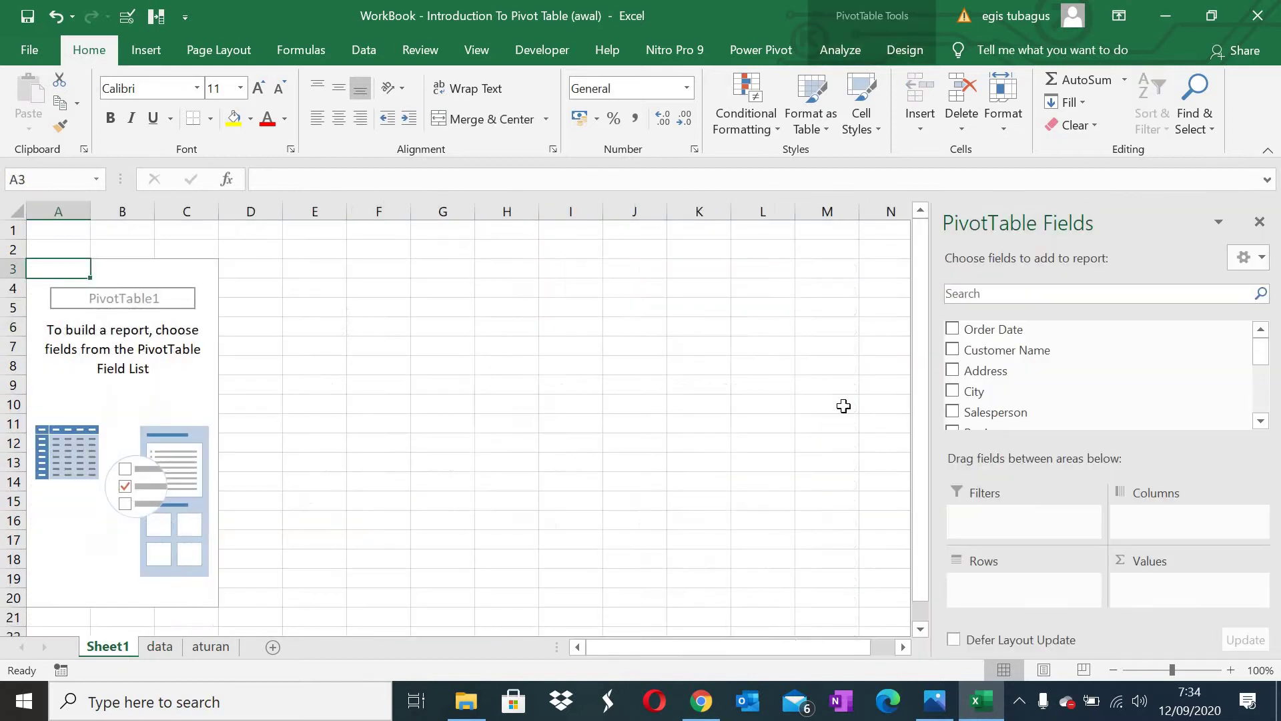
Search the field list for 'rev' and add Revenue to Values.
click(1029, 294)
text(rev)
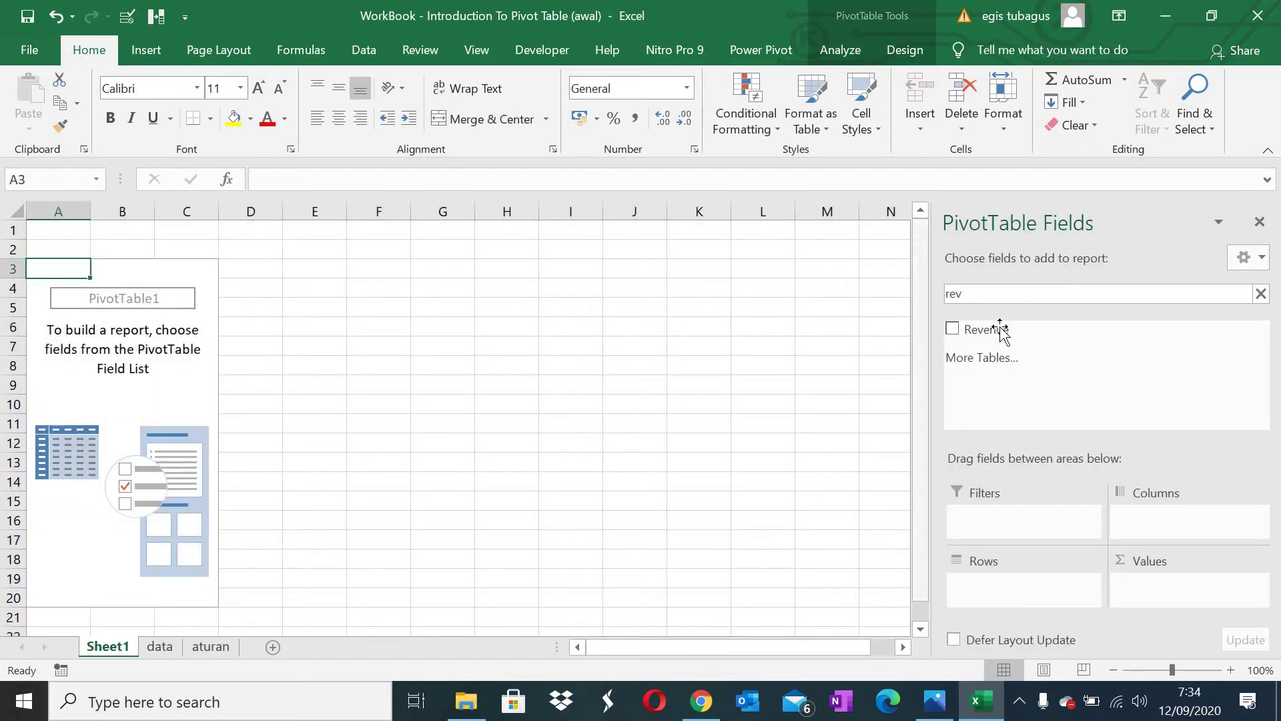
mouse_move(993, 329)
mouse_down()
mouse_move(1118, 524)
mouse_move(1196, 594)
mouse_up()
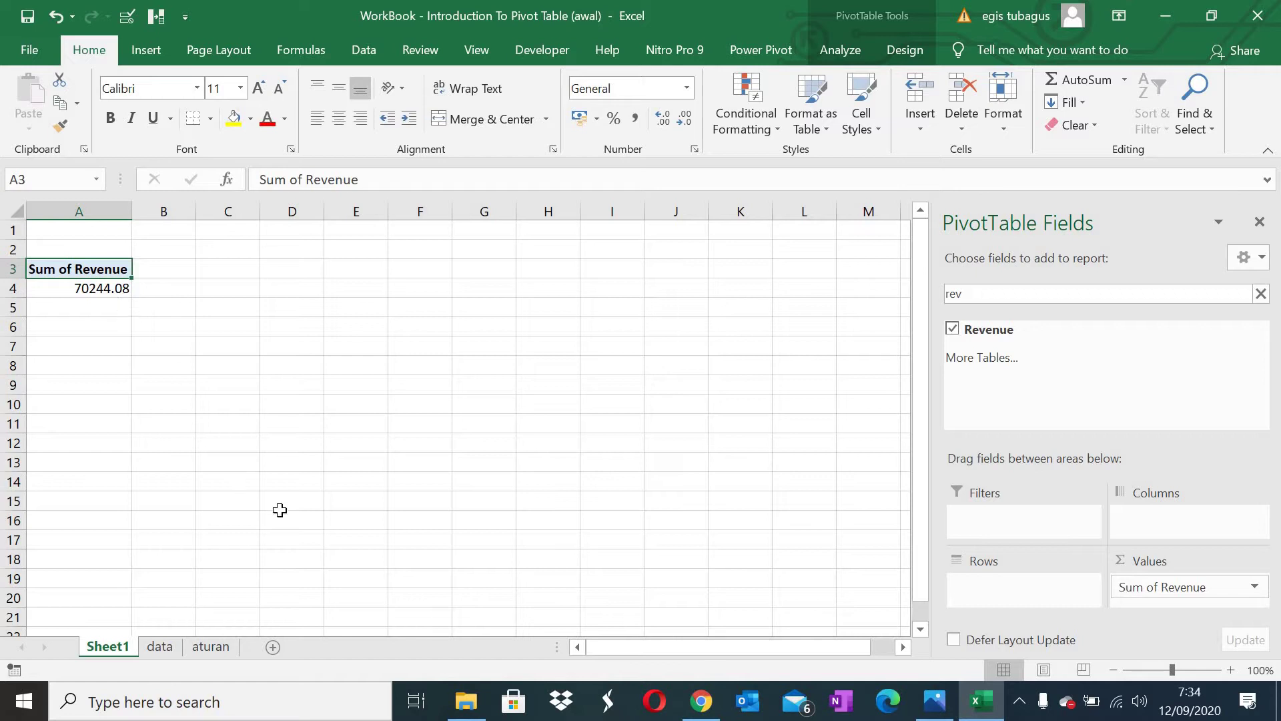
Rename the Sheet1 tab to Pivot1.
double_click(111, 647)
text(Piv)
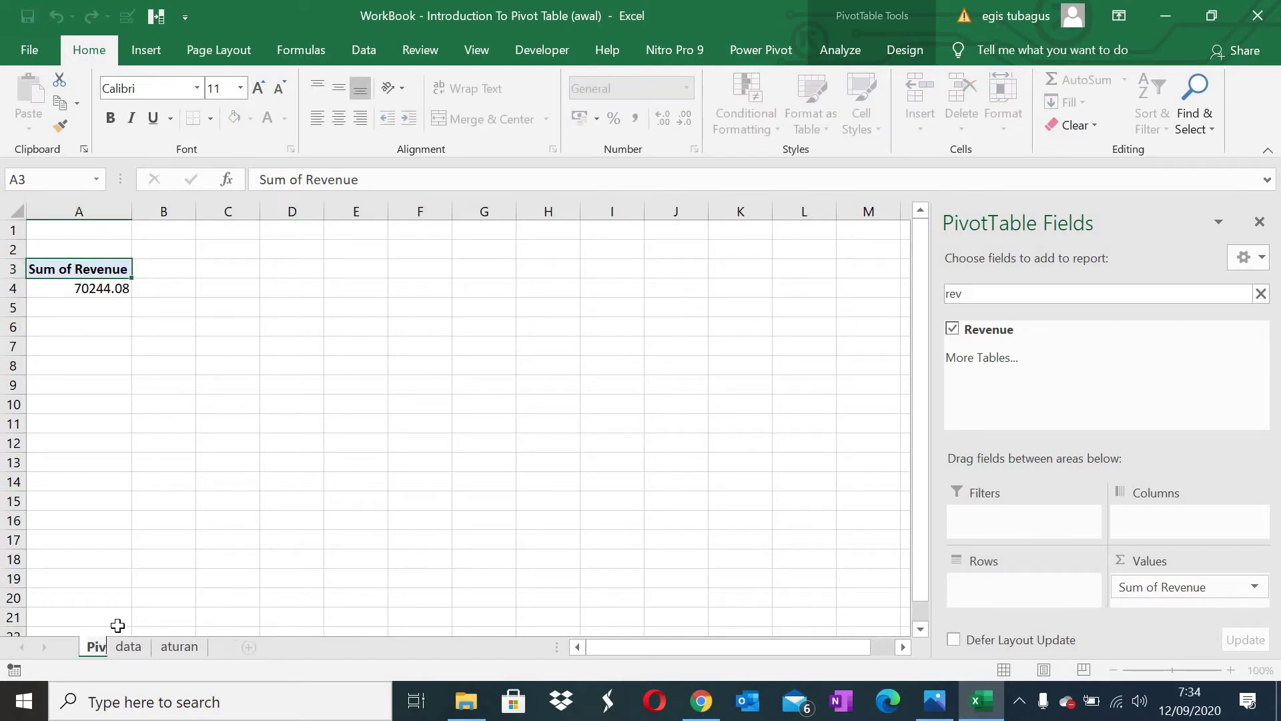
text(ot1)
key(Return)
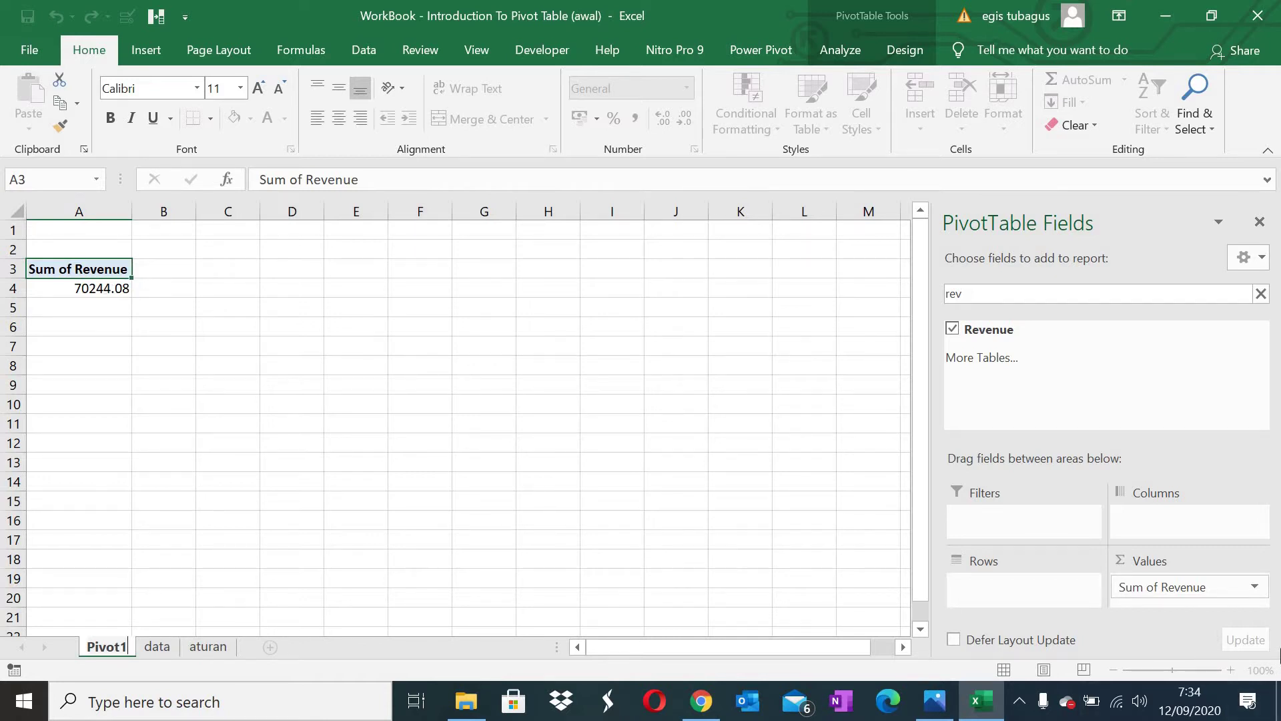
Format Sum of Revenue as $ English (United States) currency with no decimals, showing $70,244.
click(1255, 589)
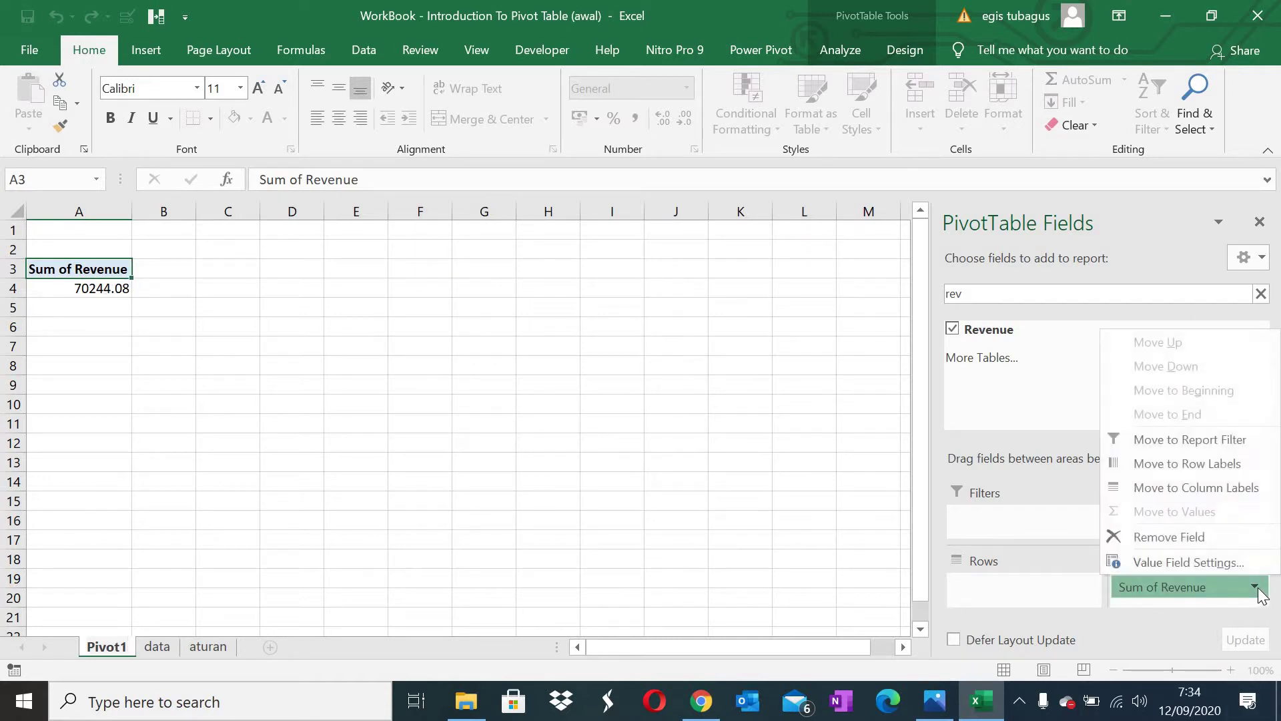
click(1226, 563)
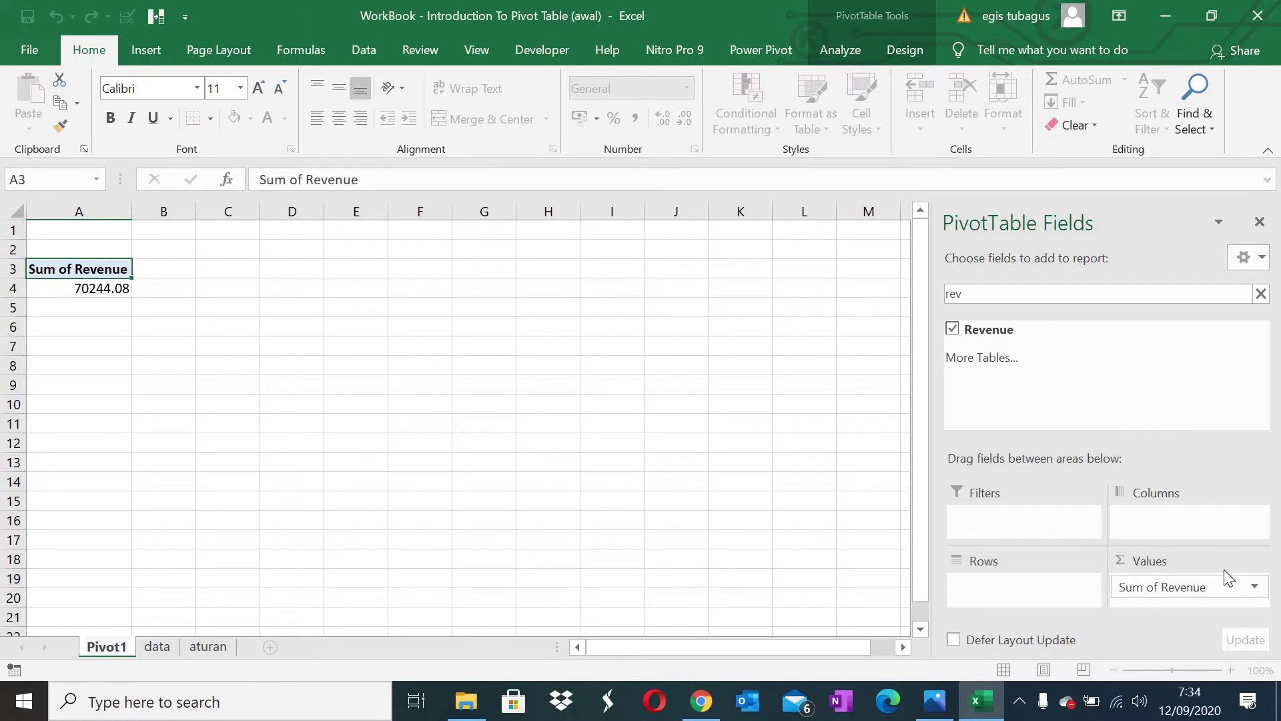
click(675, 556)
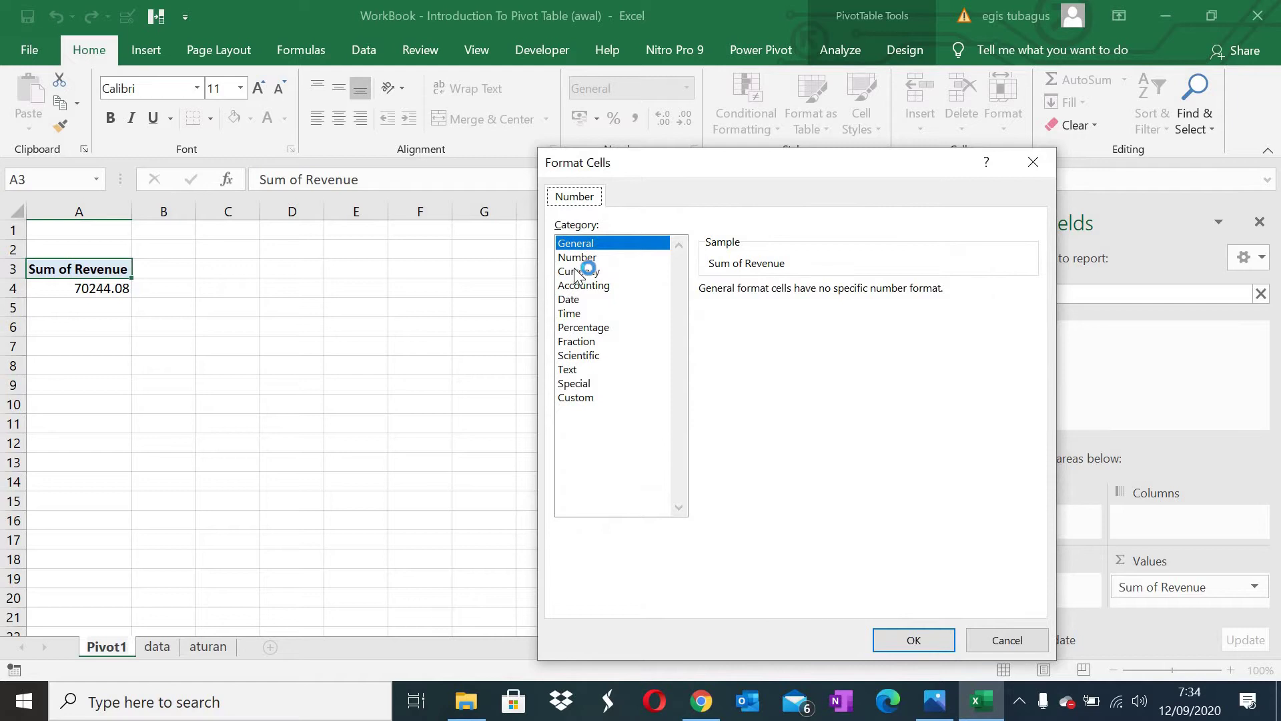
click(580, 271)
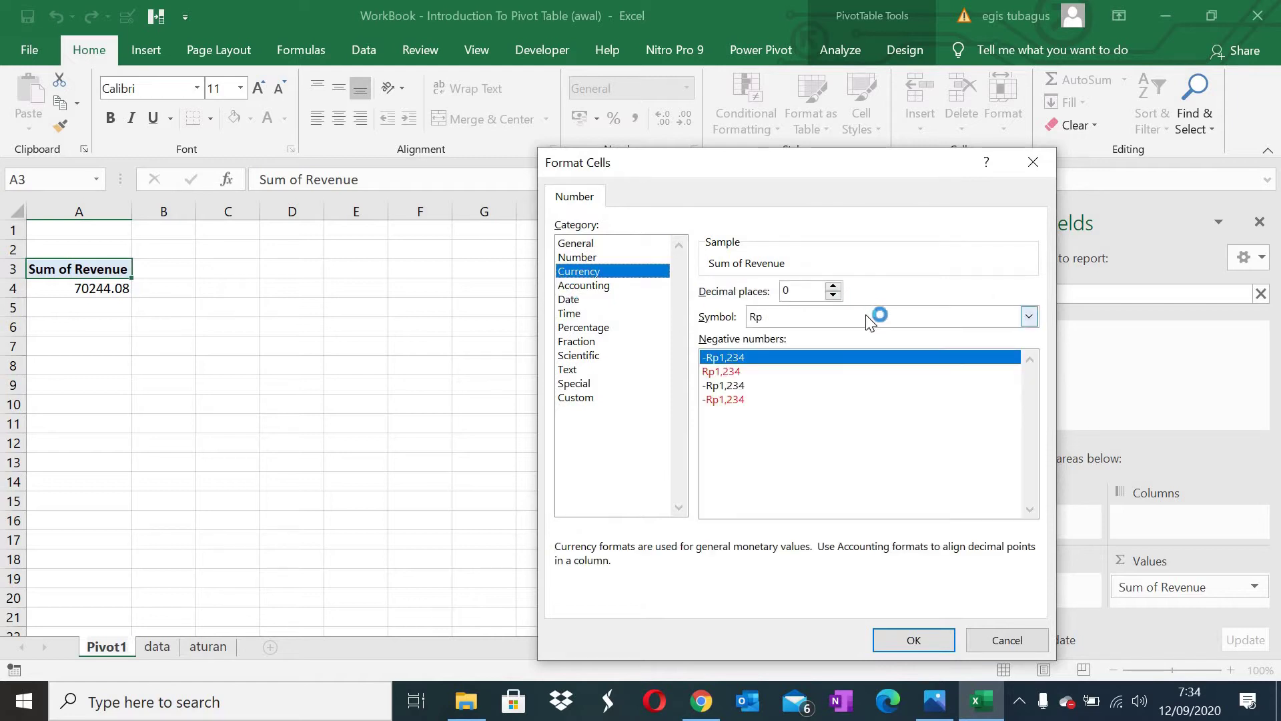
click(1029, 316)
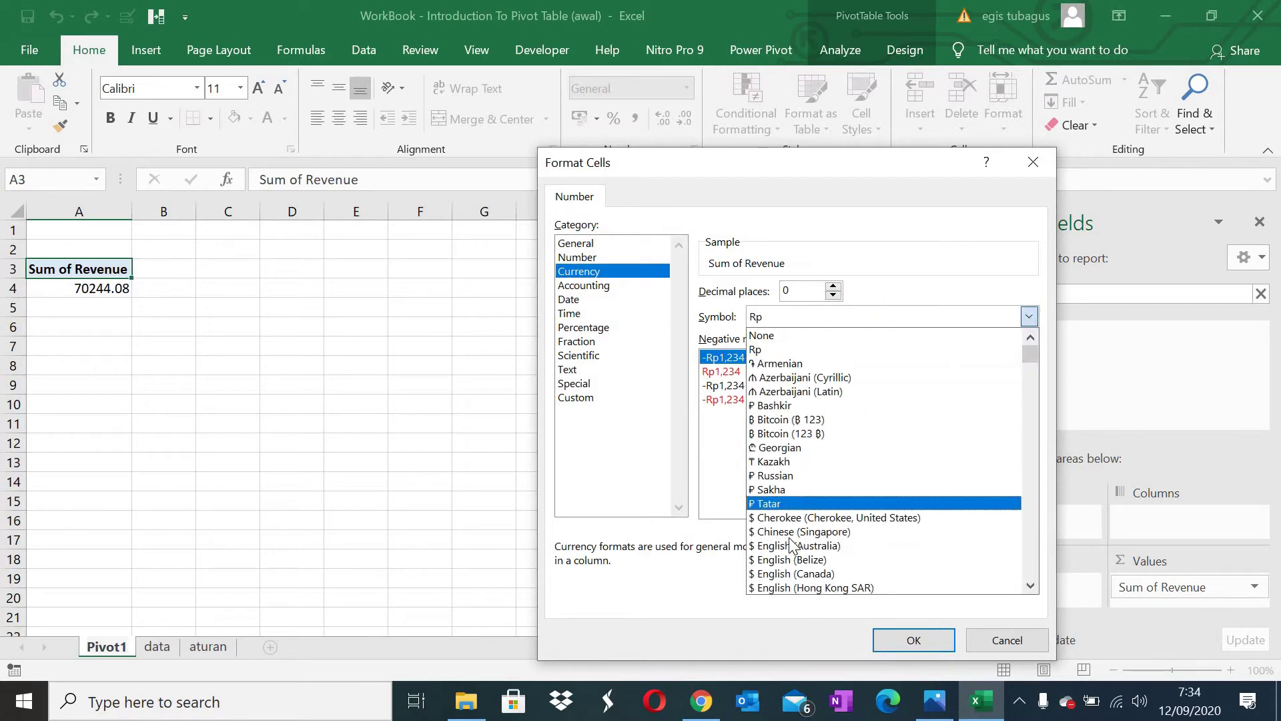
scroll(794, 547, down, 2)
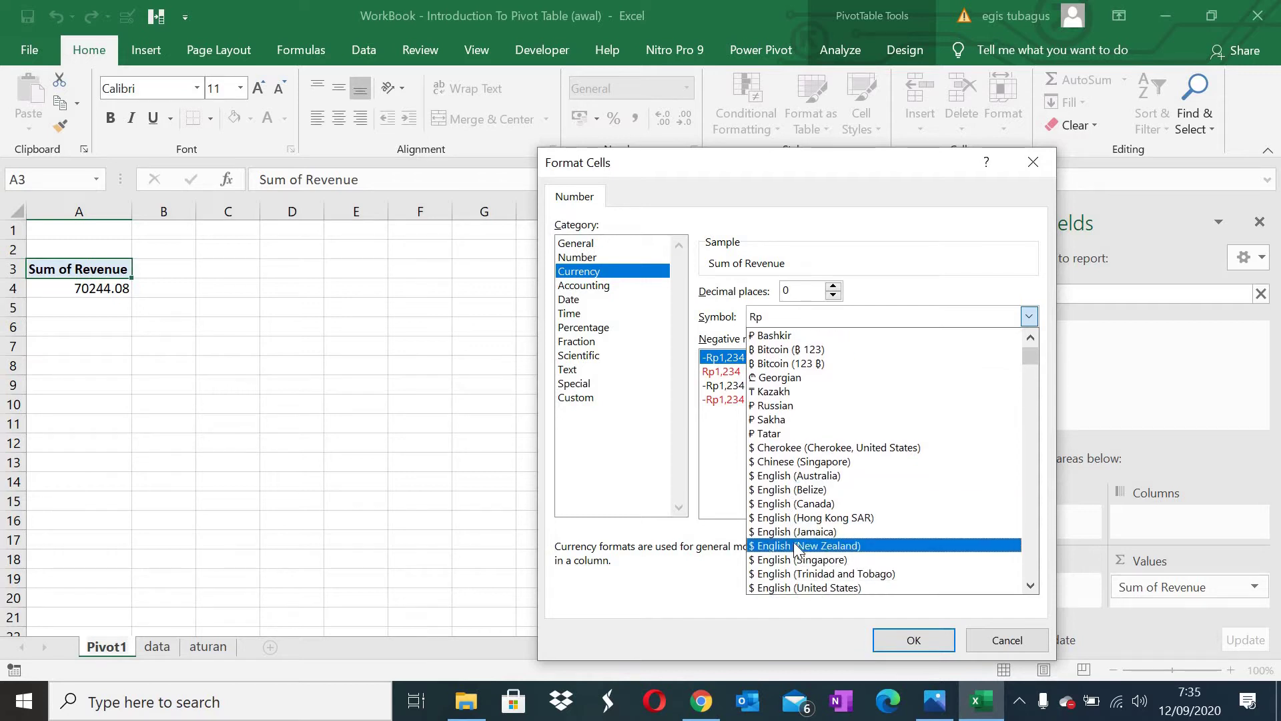
click(813, 572)
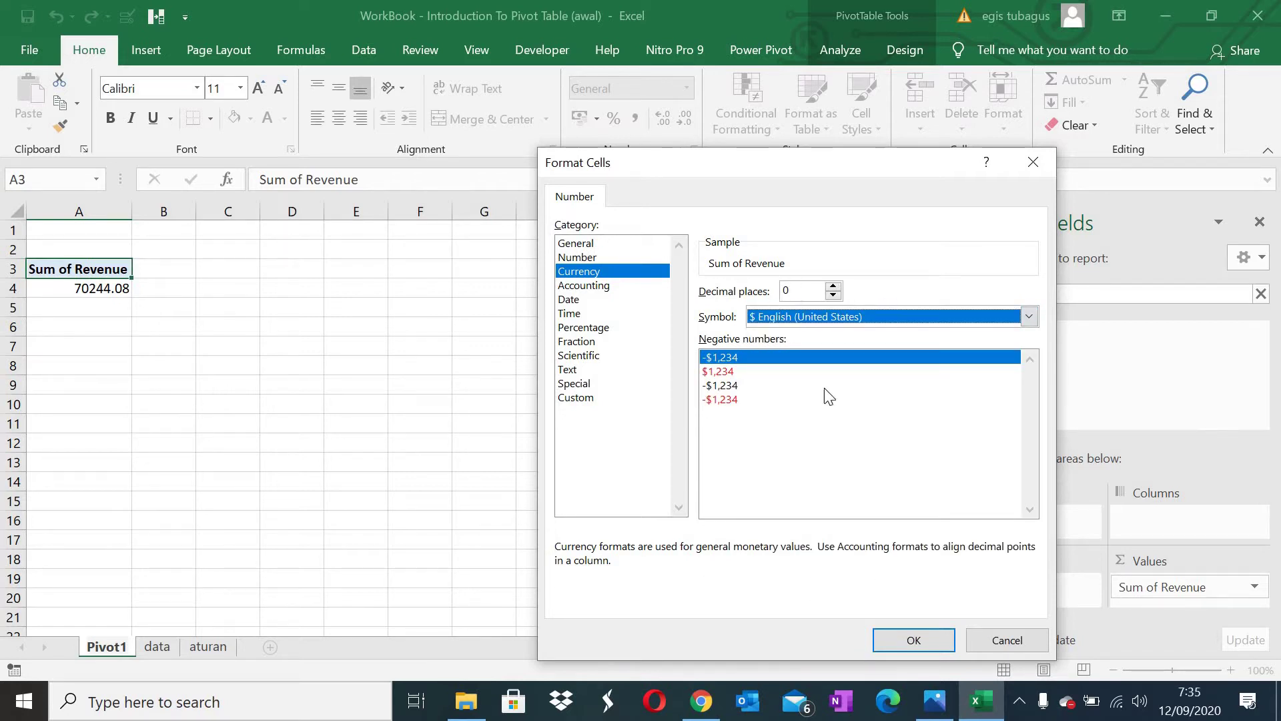
click(902, 643)
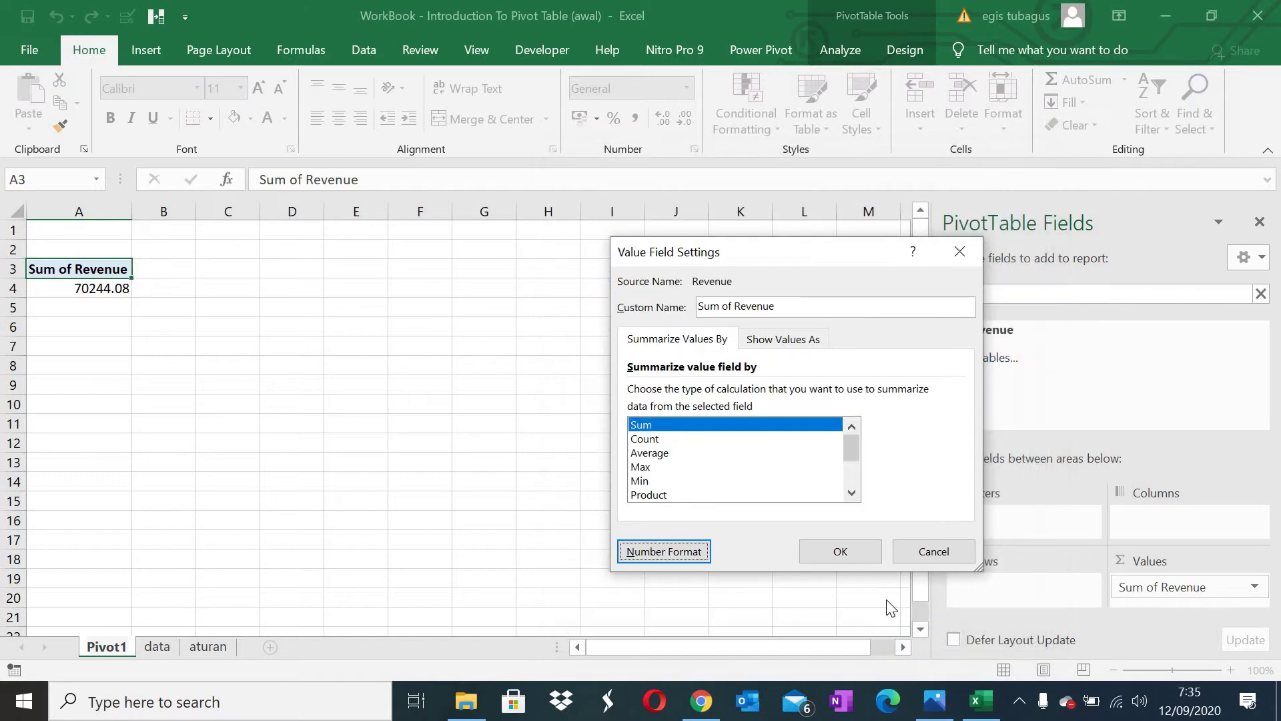
click(841, 555)
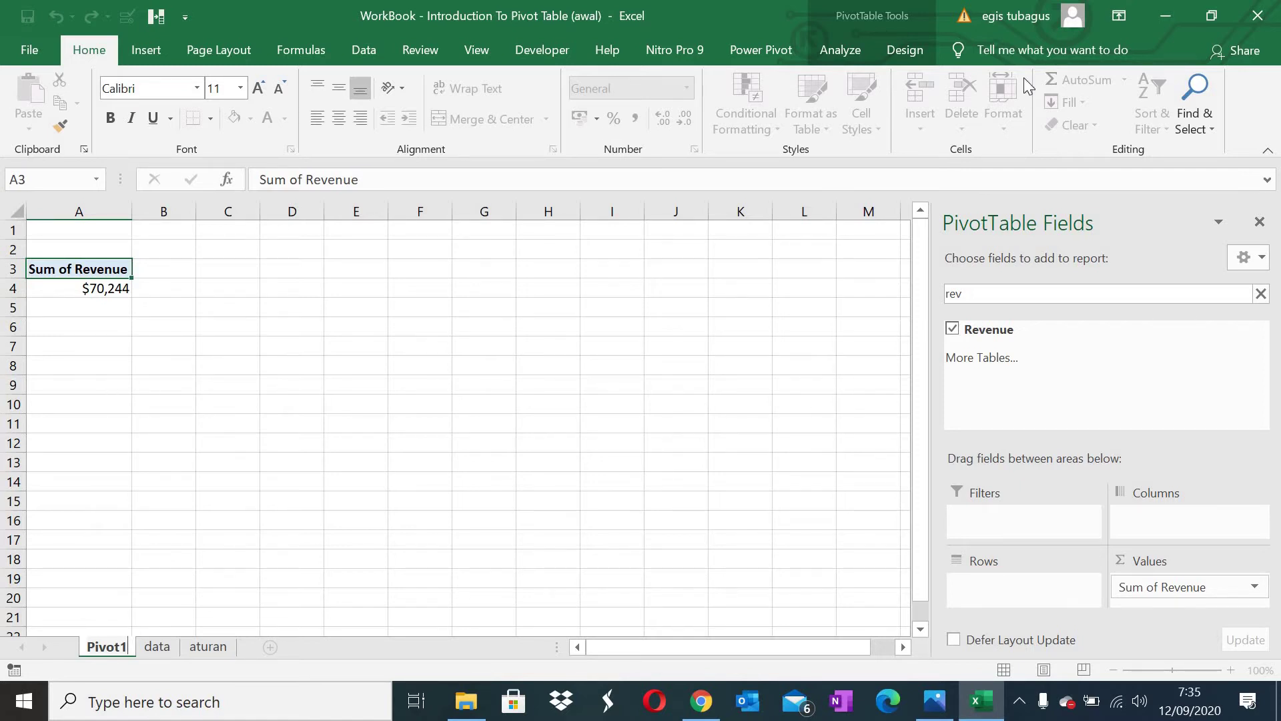
Remove Revenue and add it back to Values as unformatted Sum of Revenue, 70244.08.
click(952, 330)
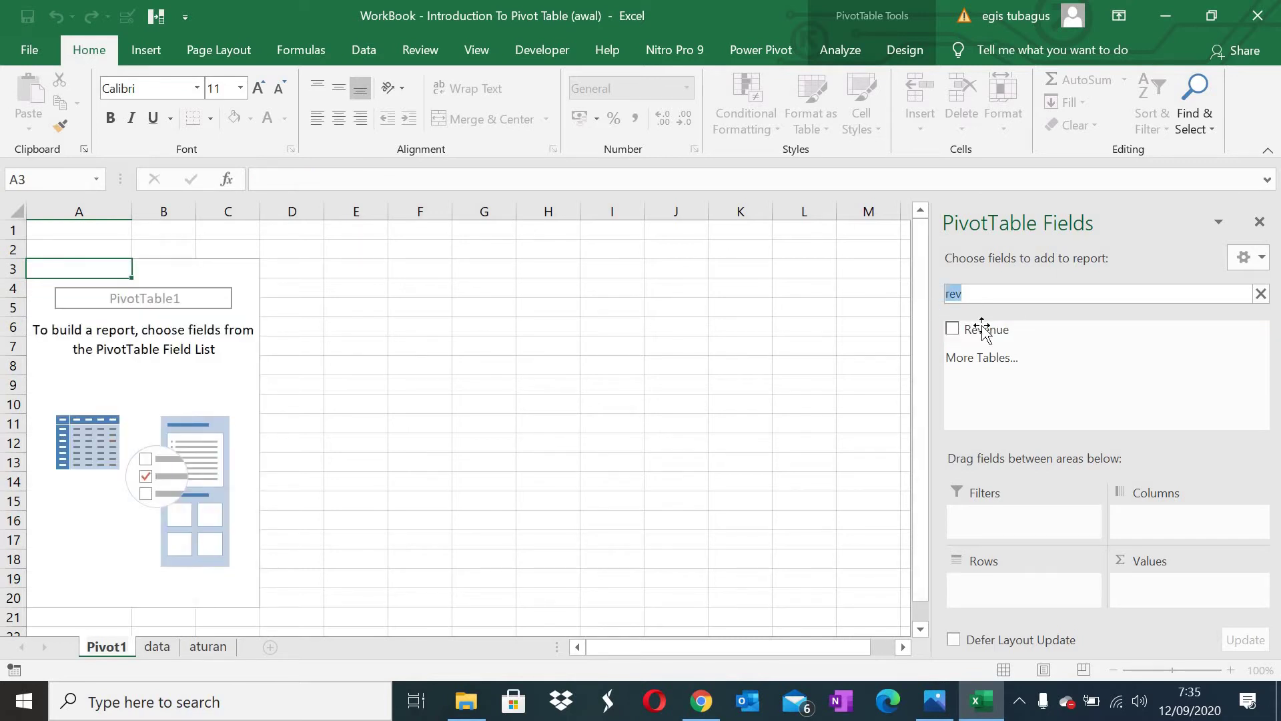
drag(977, 329, 1162, 594)
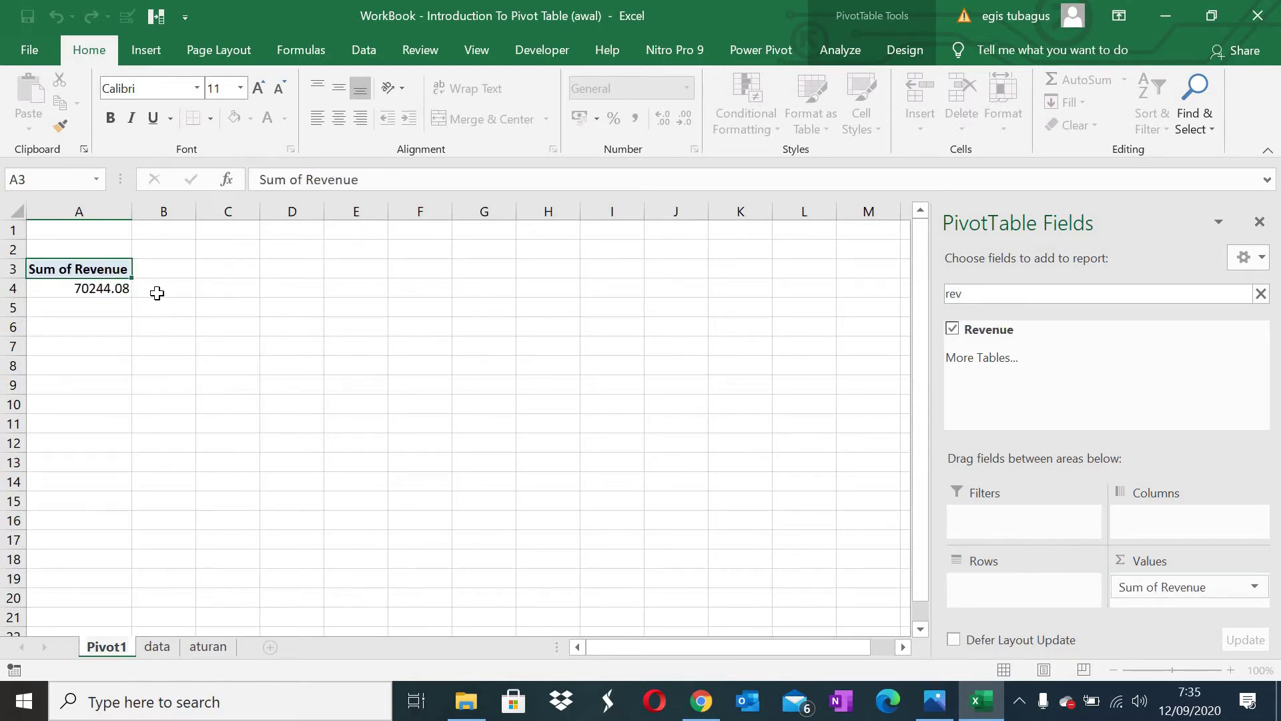
click(1261, 588)
Format Sum of Revenue as $ English (United States) currency with 2 decimals, showing $70,244.08.
click(1196, 566)
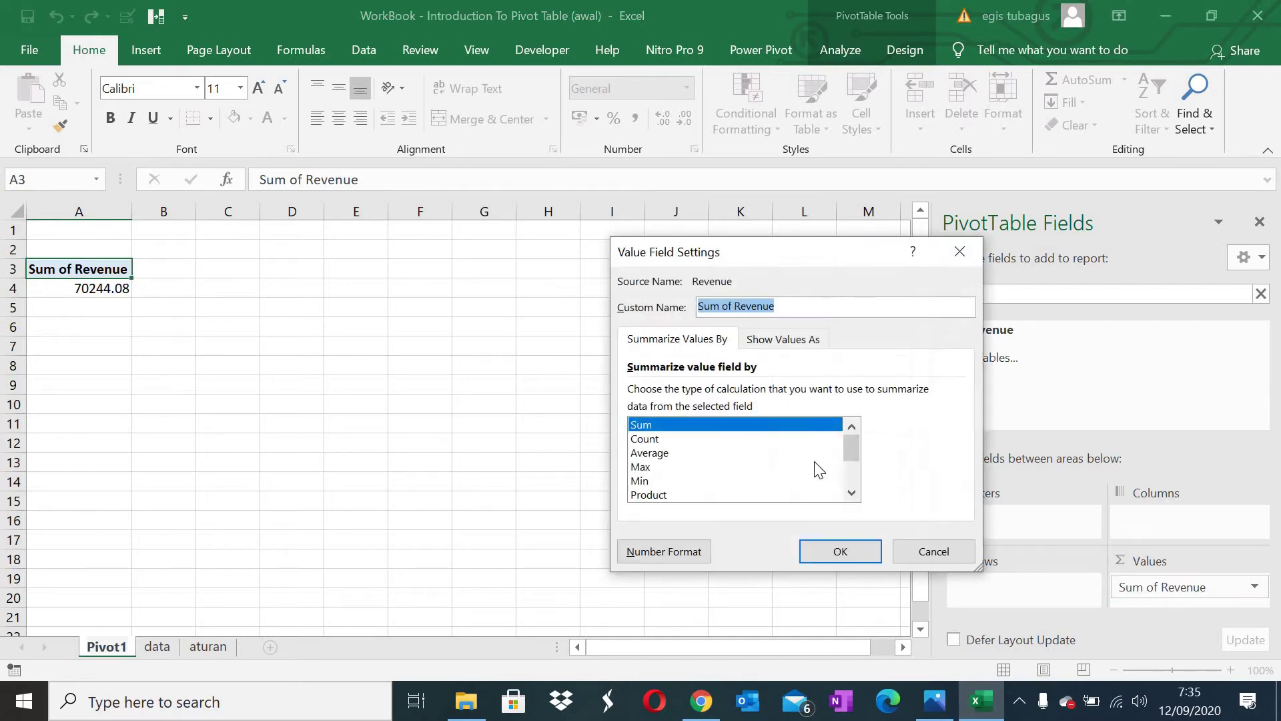
click(671, 552)
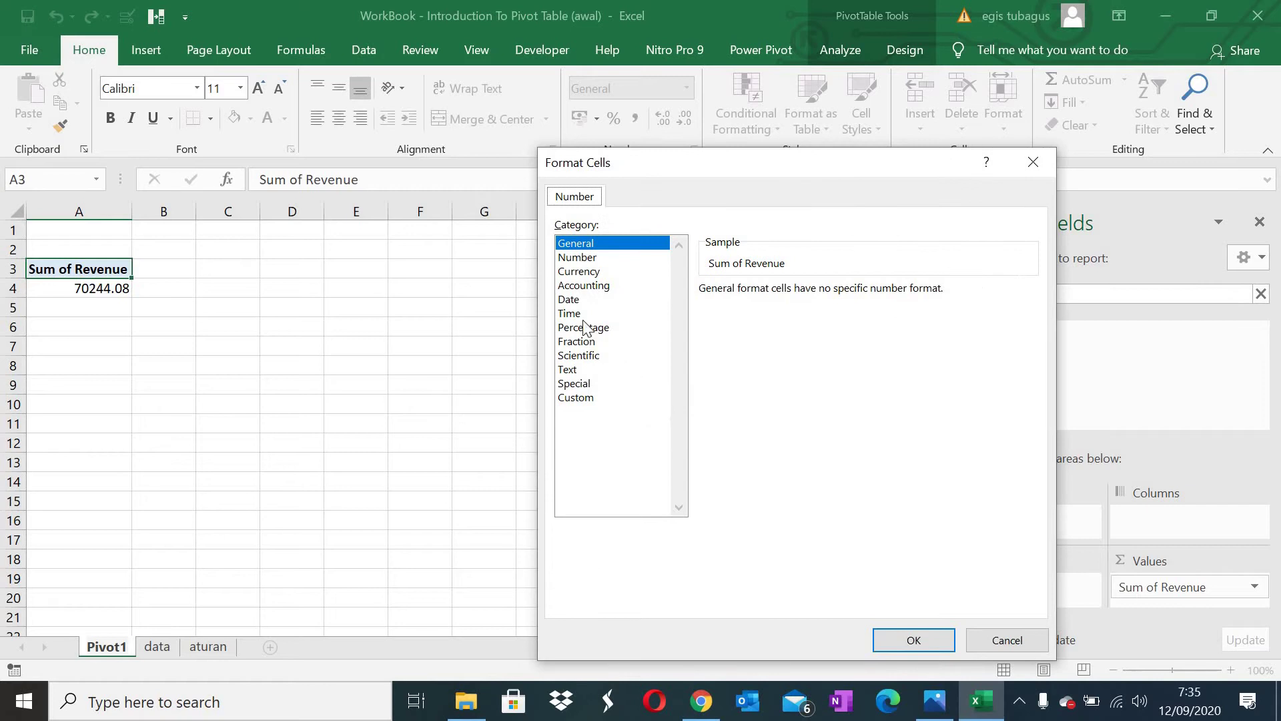
click(587, 272)
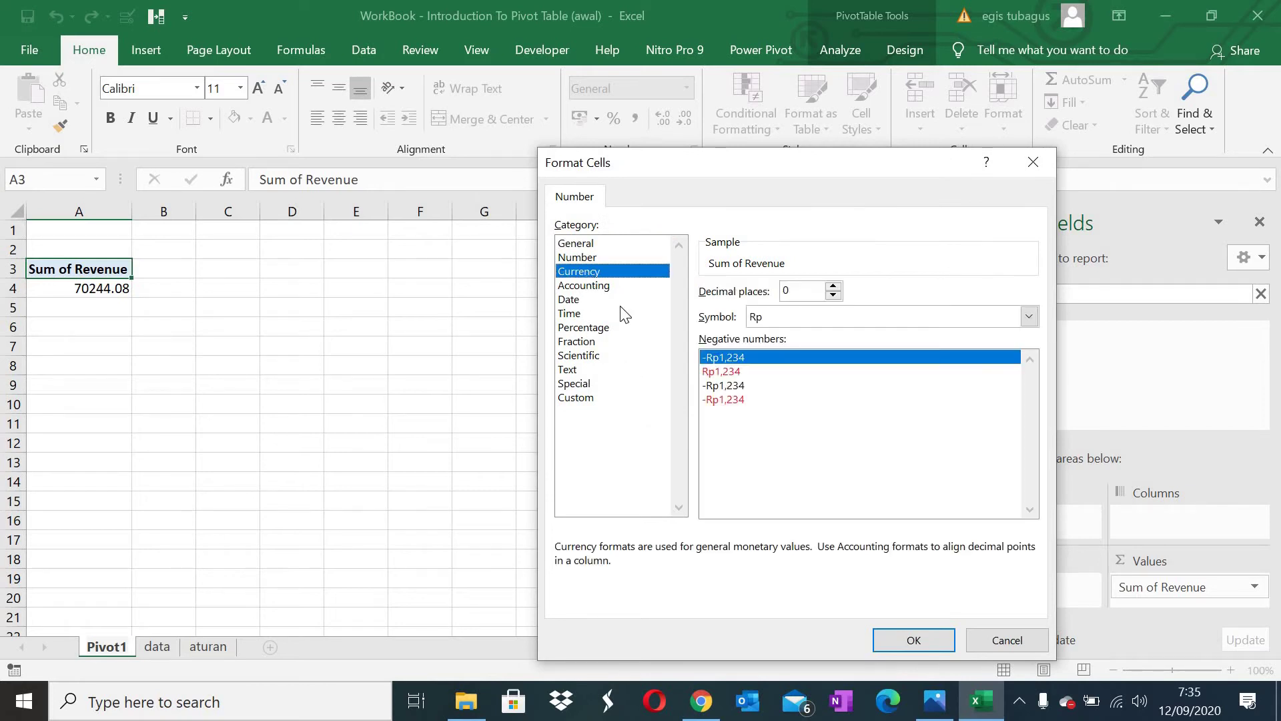
click(790, 322)
scroll(854, 507, down, 2)
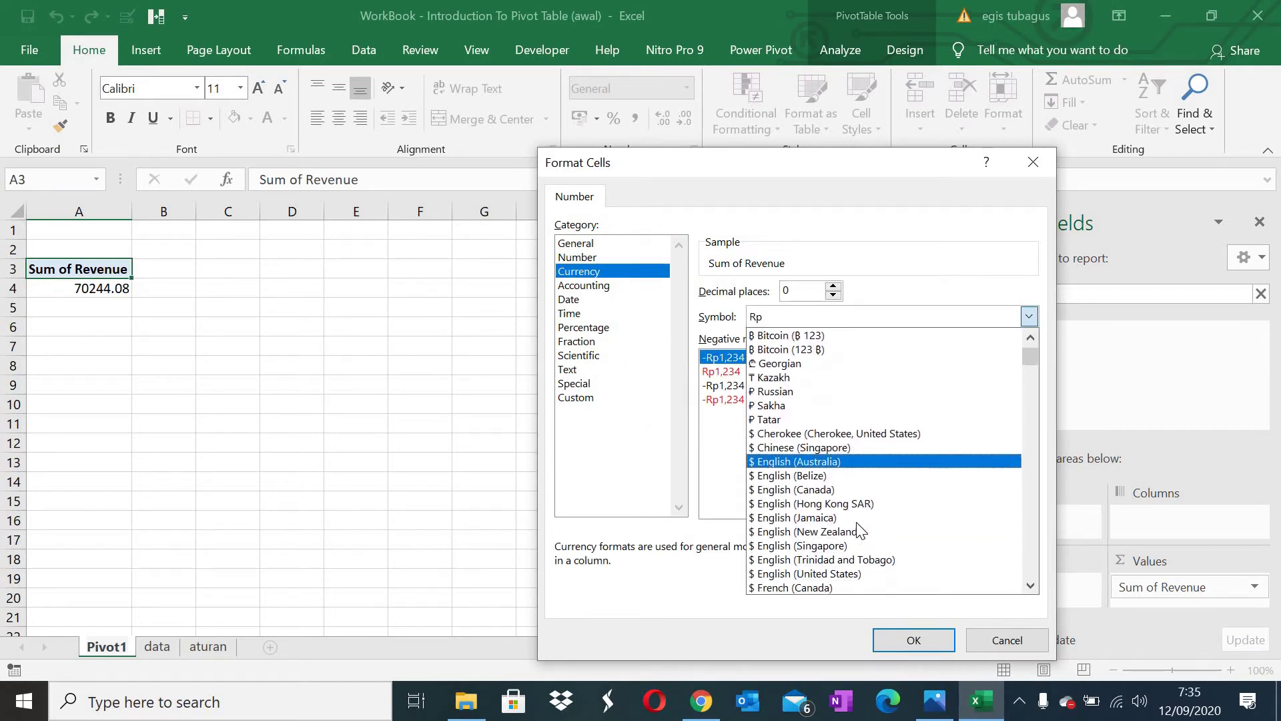
scroll(862, 560, down, 1)
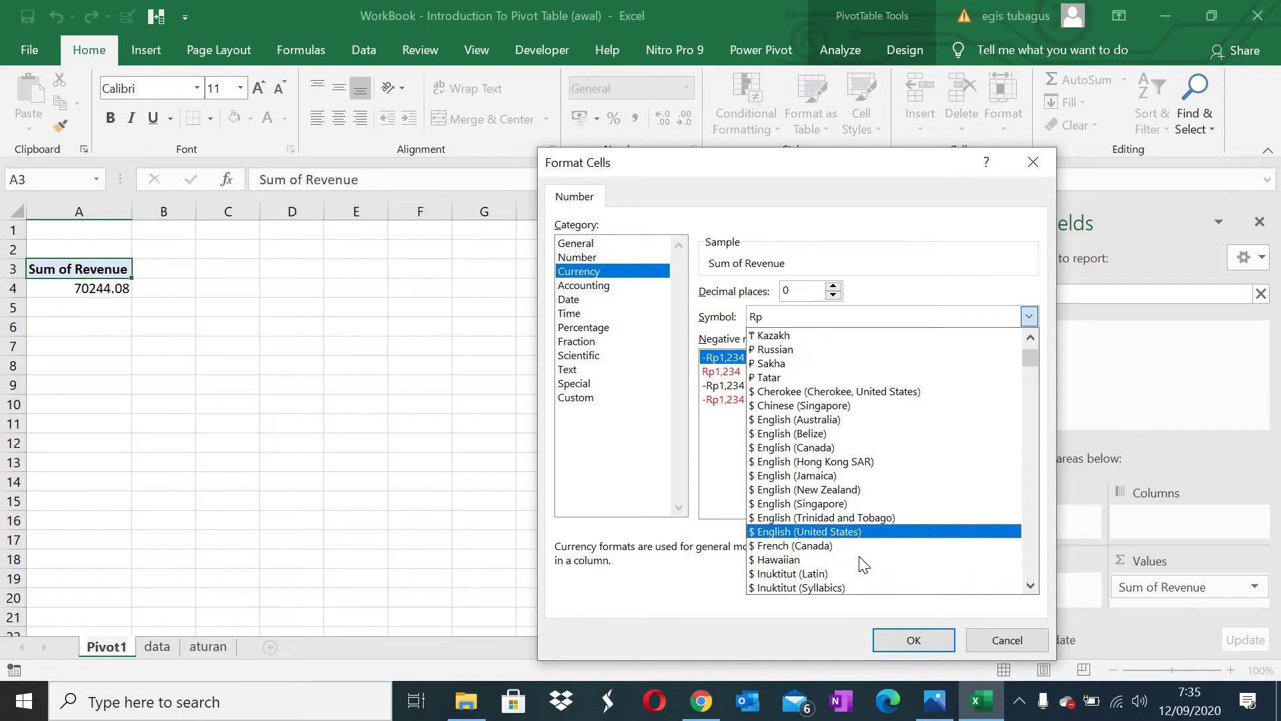
scroll(858, 542, down, 1)
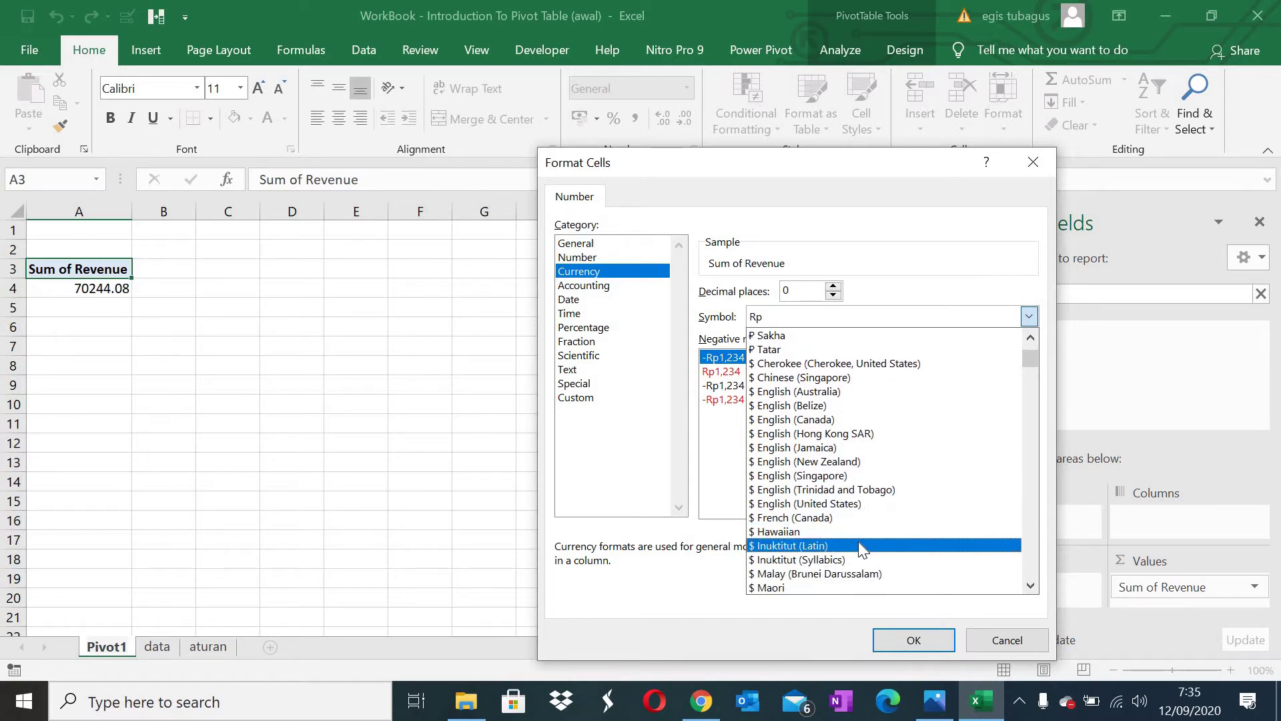
click(847, 503)
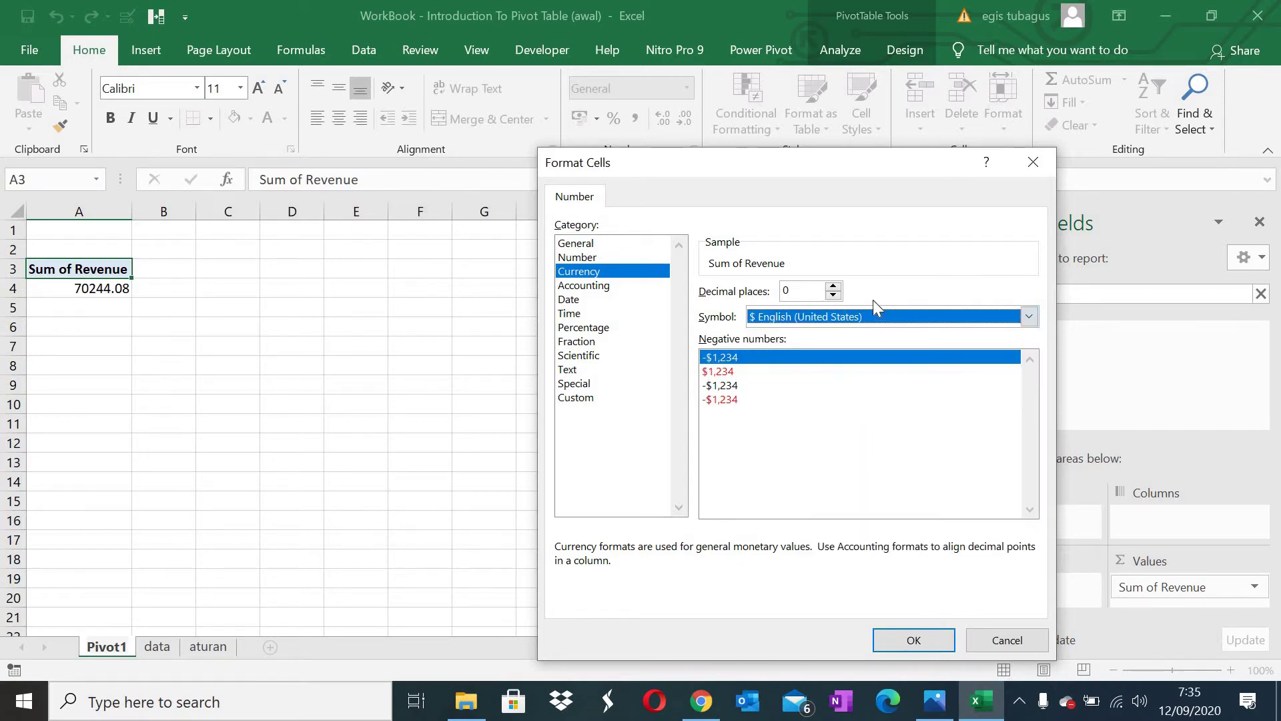
click(834, 289)
click(833, 288)
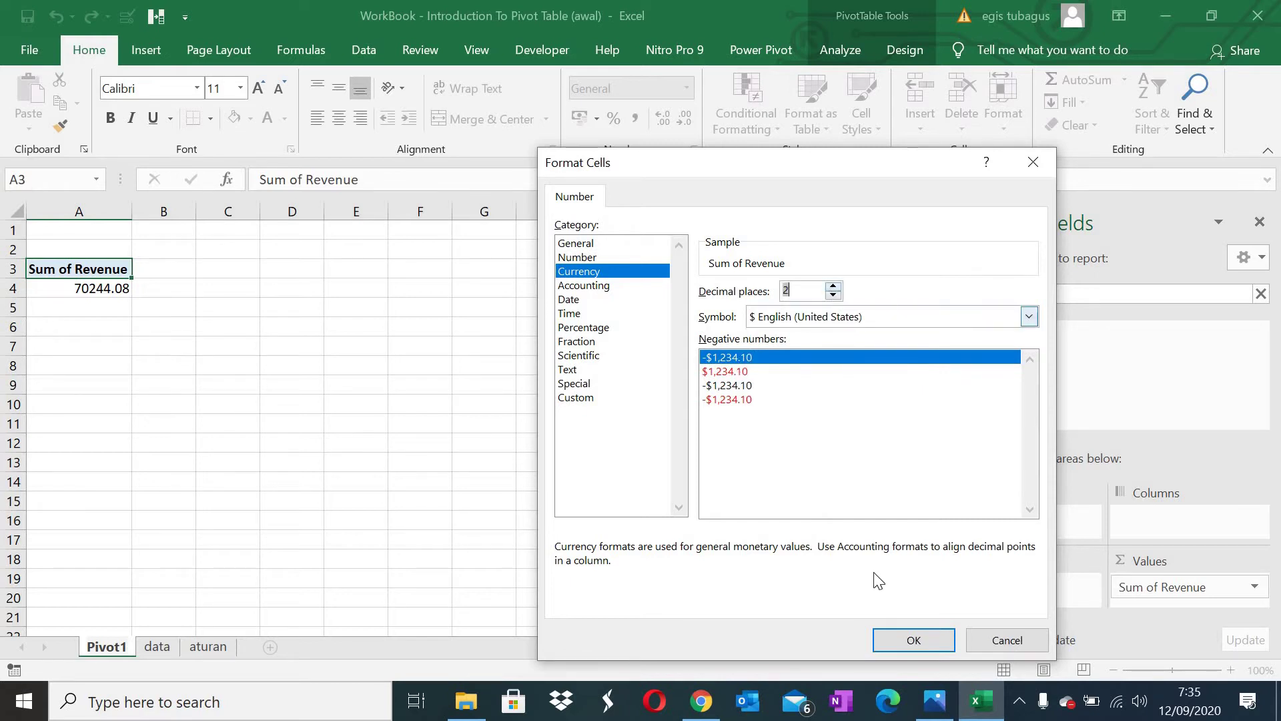
click(894, 641)
click(840, 551)
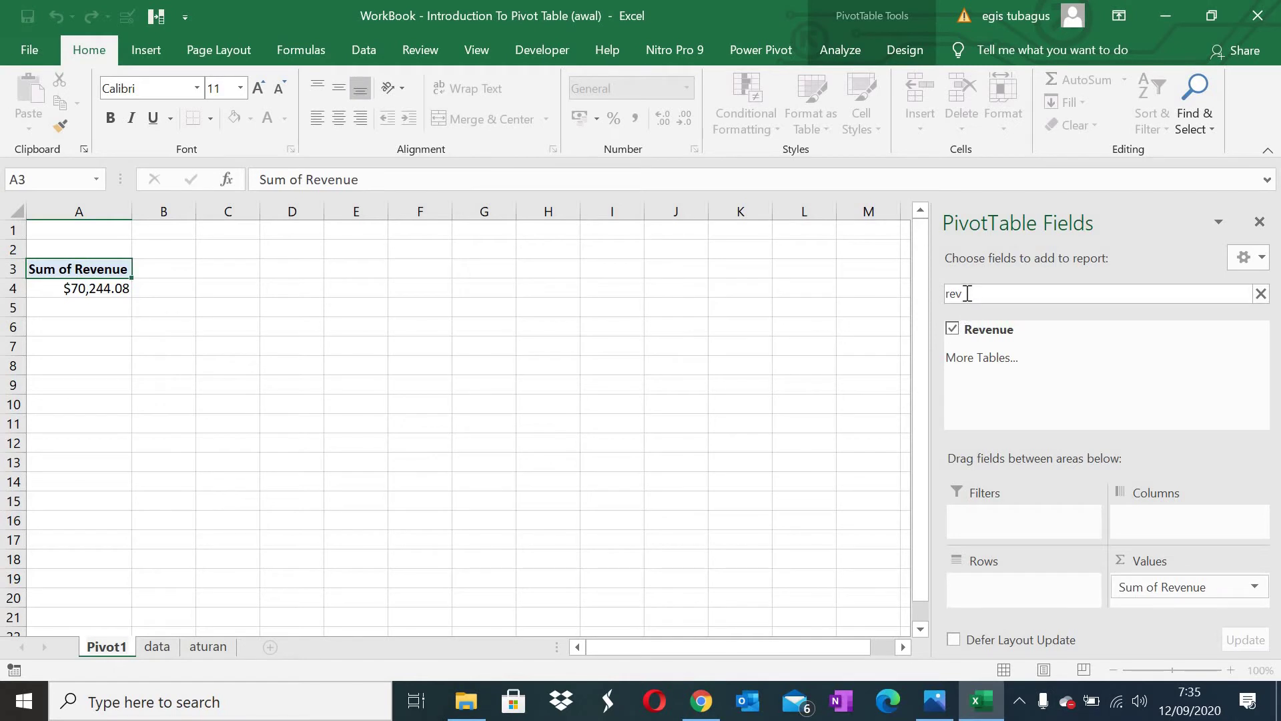
Clear the field search so the full field list is shown.
key(BackSpace)
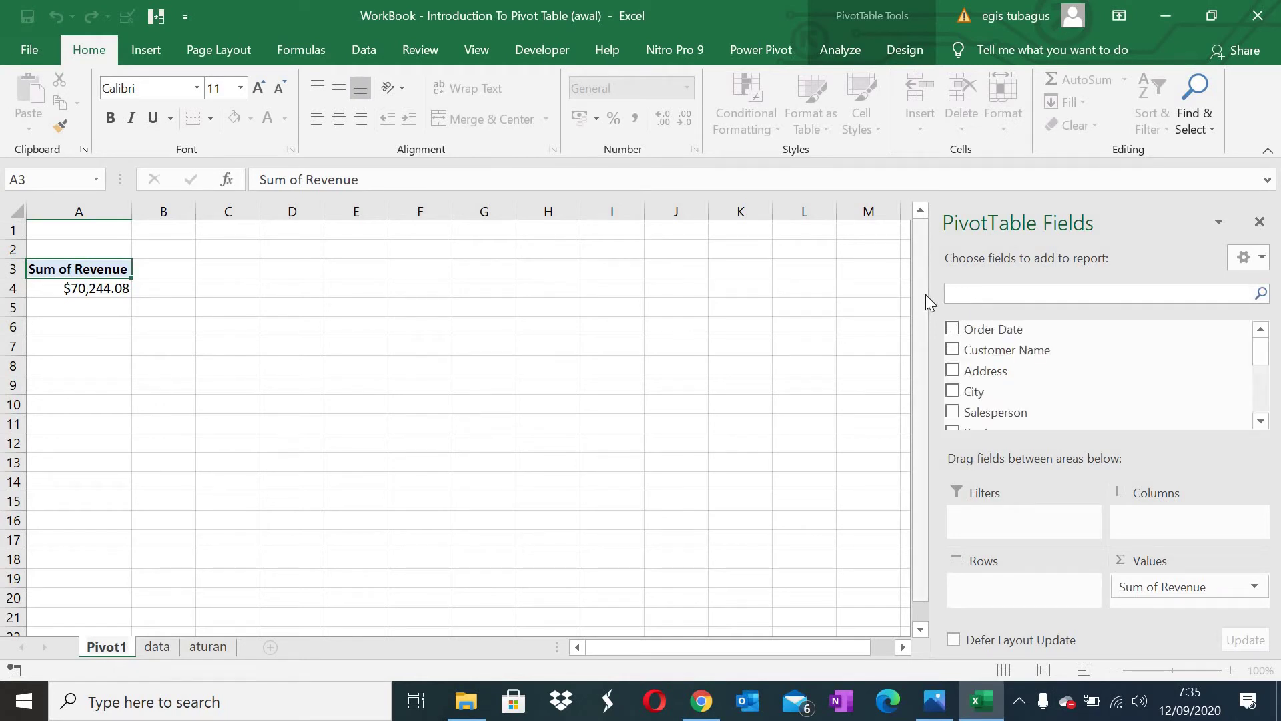
scroll(1089, 351, down, 1)
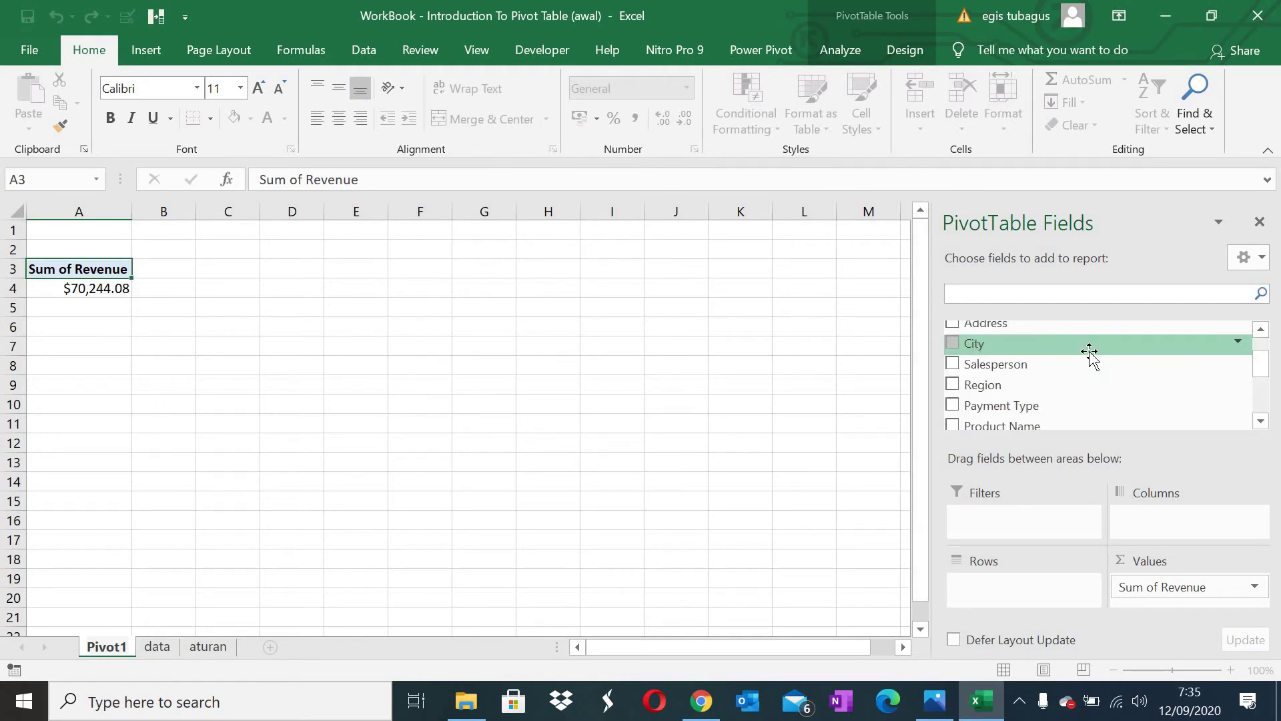
scroll(1089, 352, down, 2)
scroll(1089, 351, down, 1)
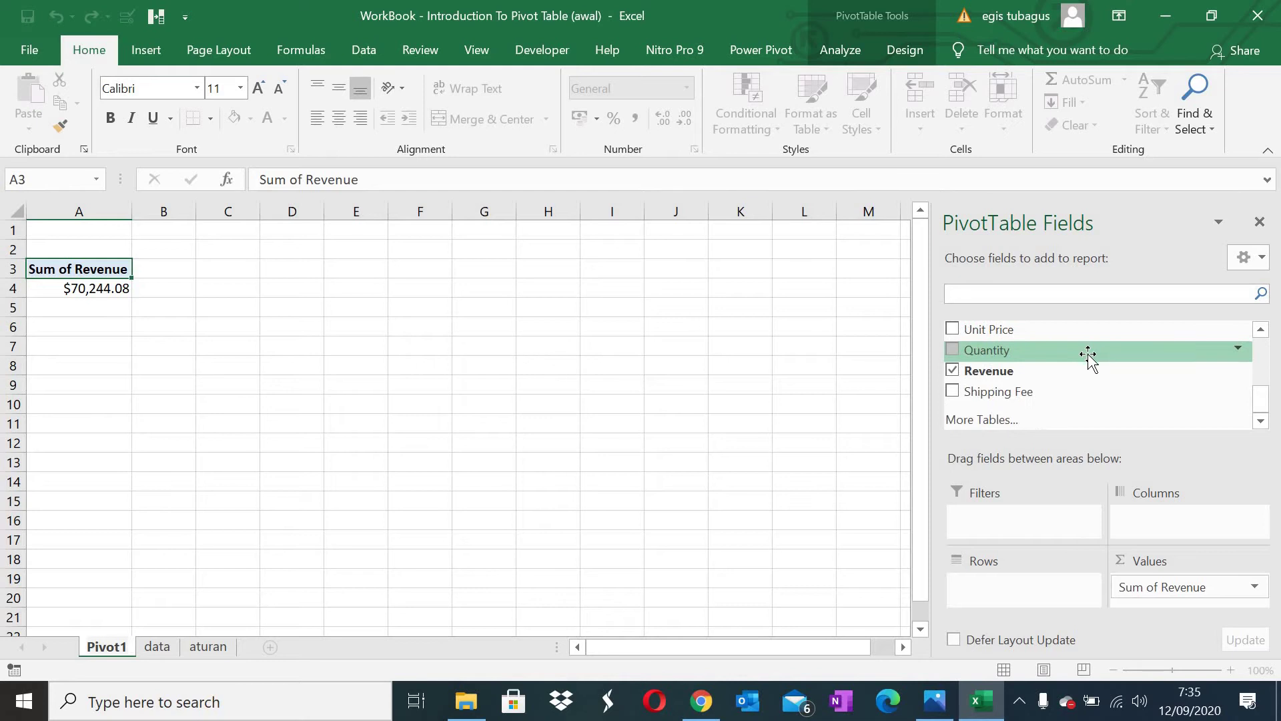
scroll(1089, 352, up, 1)
scroll(1089, 352, up, 2)
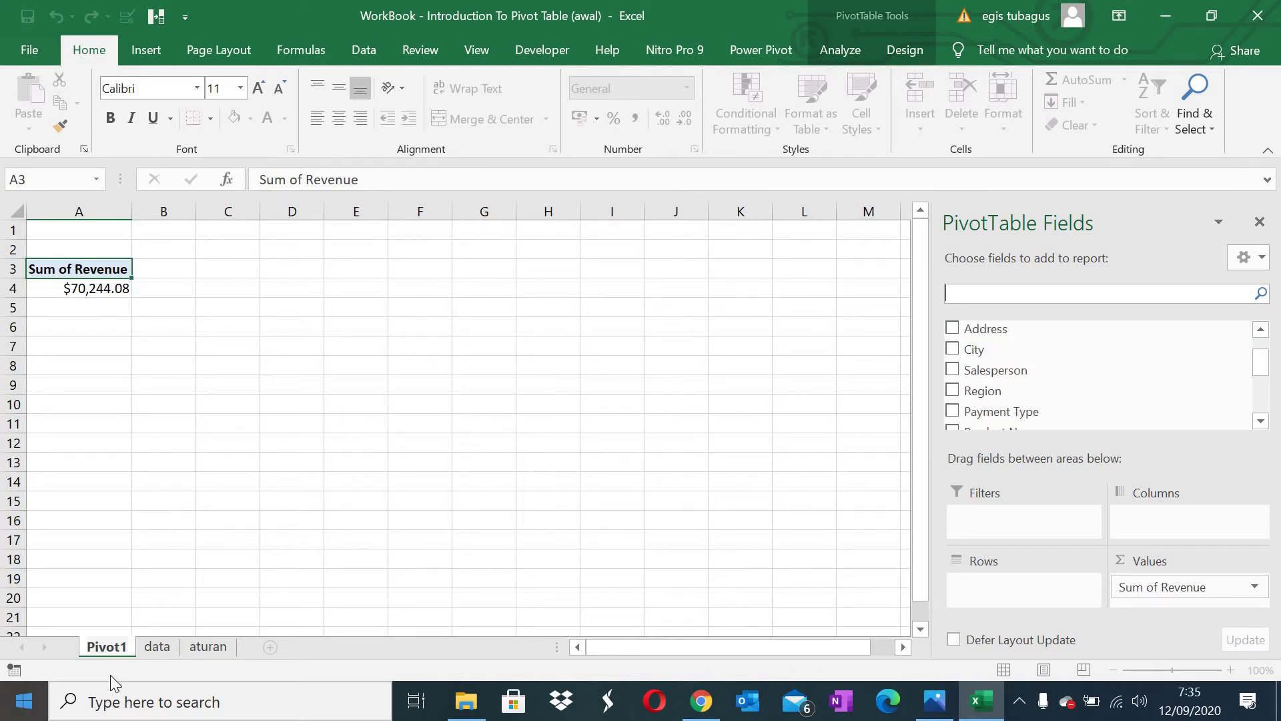
Make the Order Date header in A1 on the data sheet red.
click(157, 647)
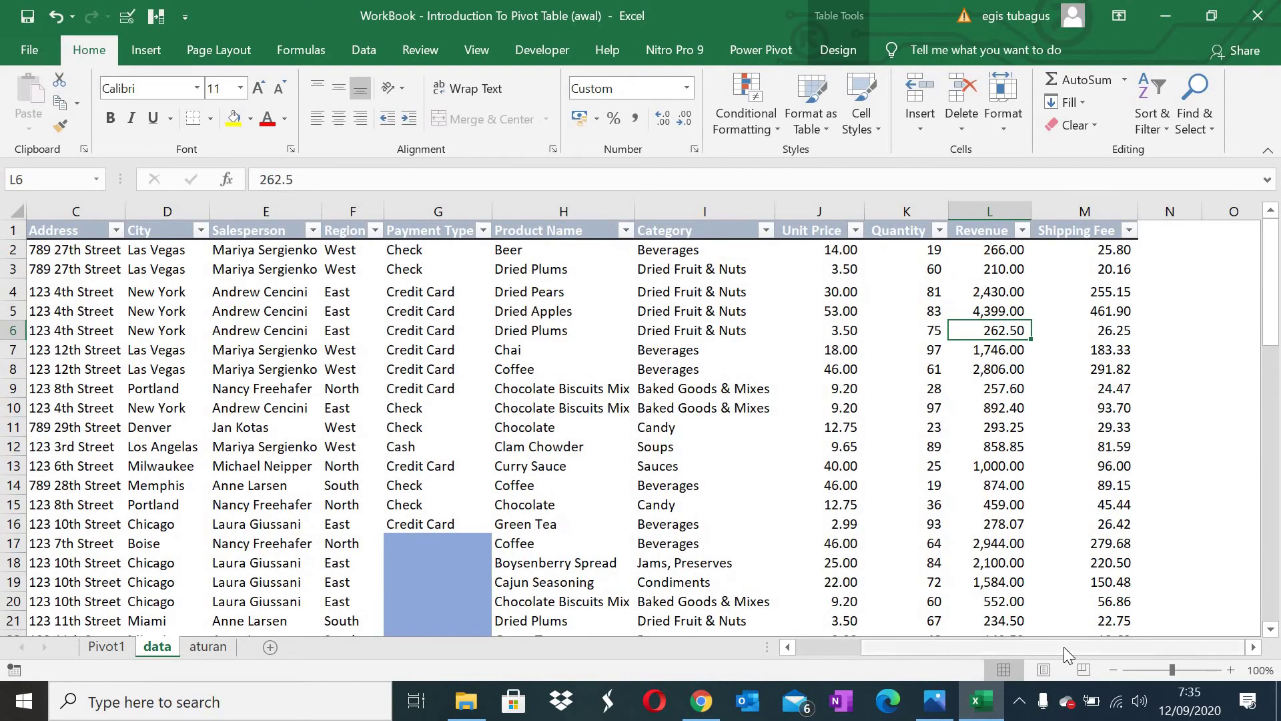
drag(1064, 647, 925, 660)
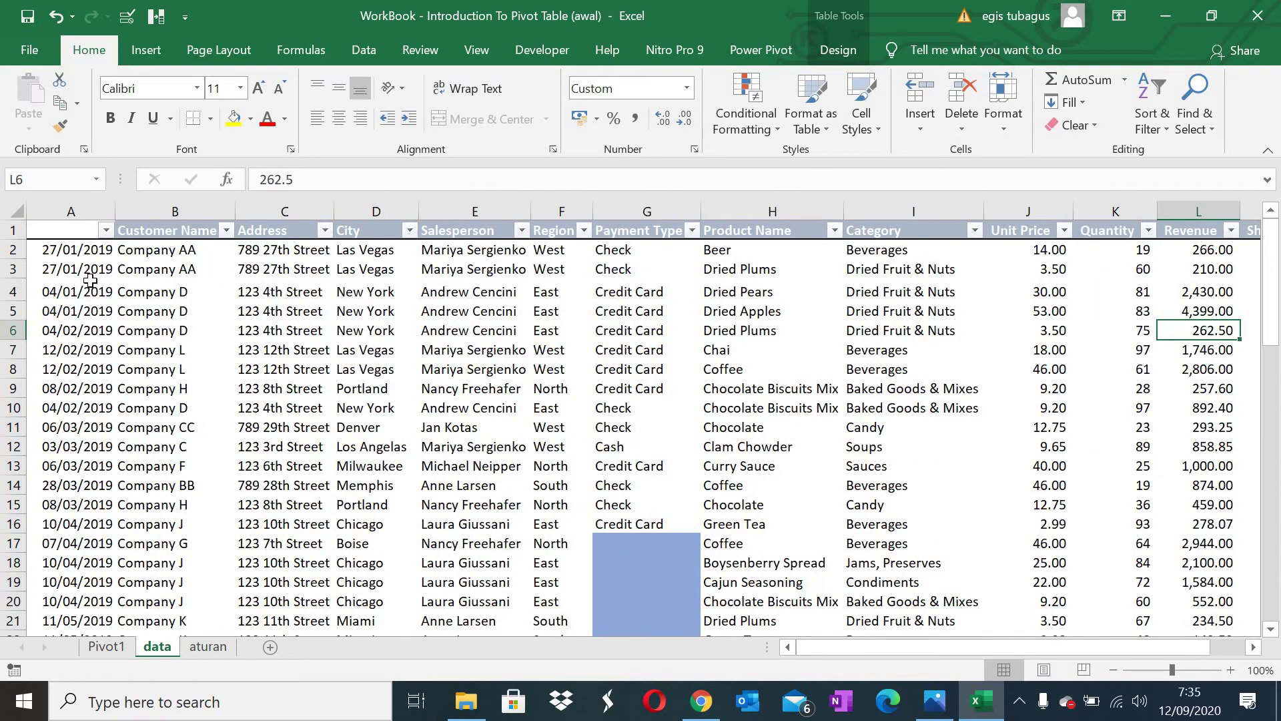
click(107, 311)
click(80, 232)
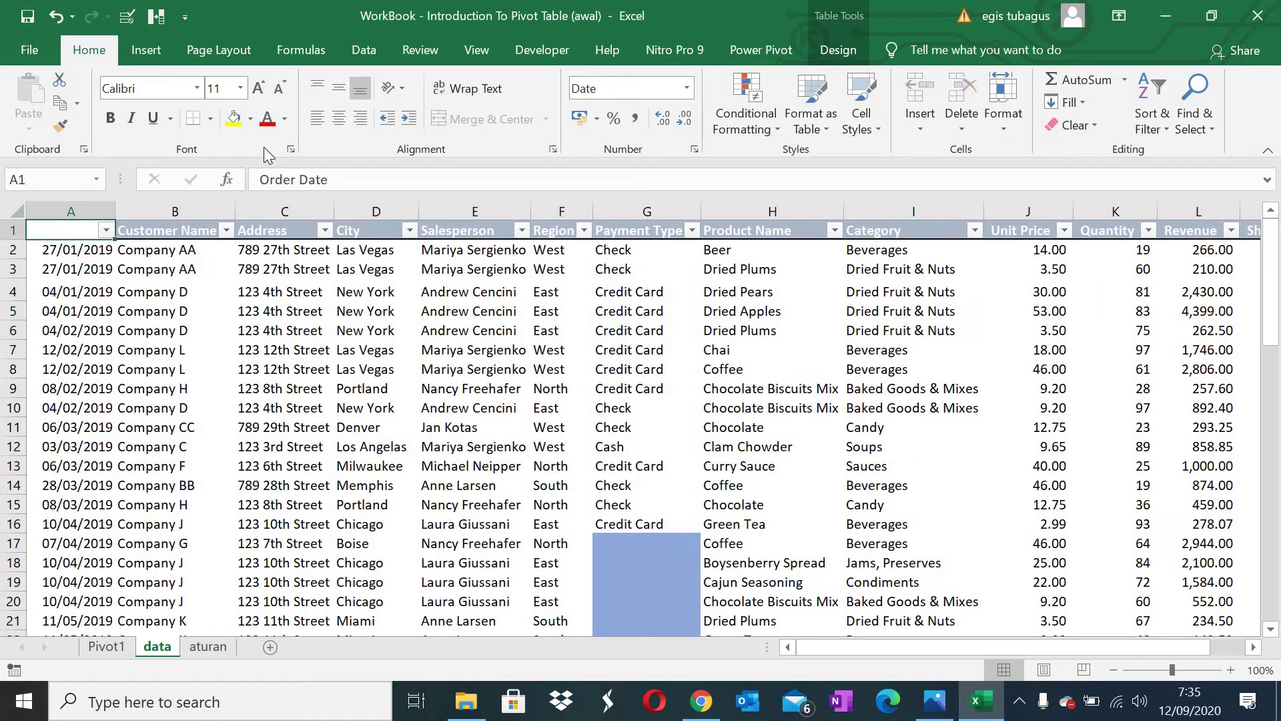
click(267, 119)
Add Order Date to Rows as months Jan–Dec, and expand Jan into 04-Jan and 27-Jan.
click(122, 643)
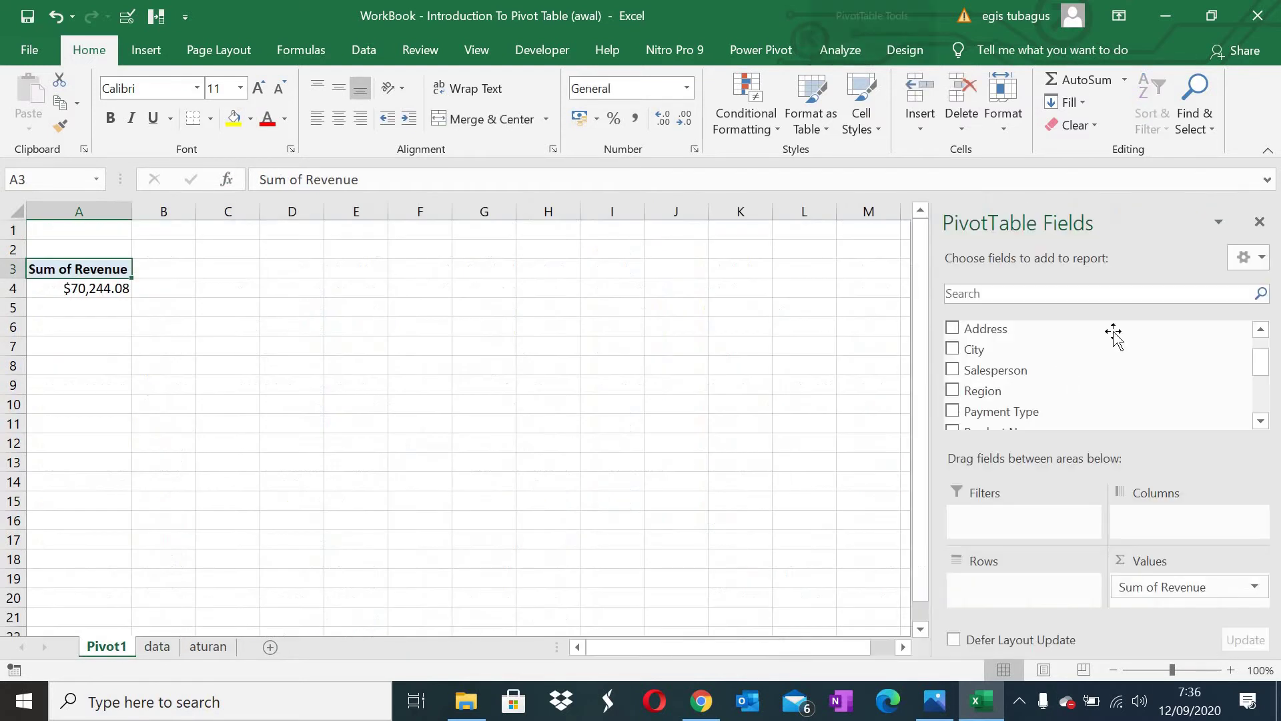
click(988, 297)
text(order)
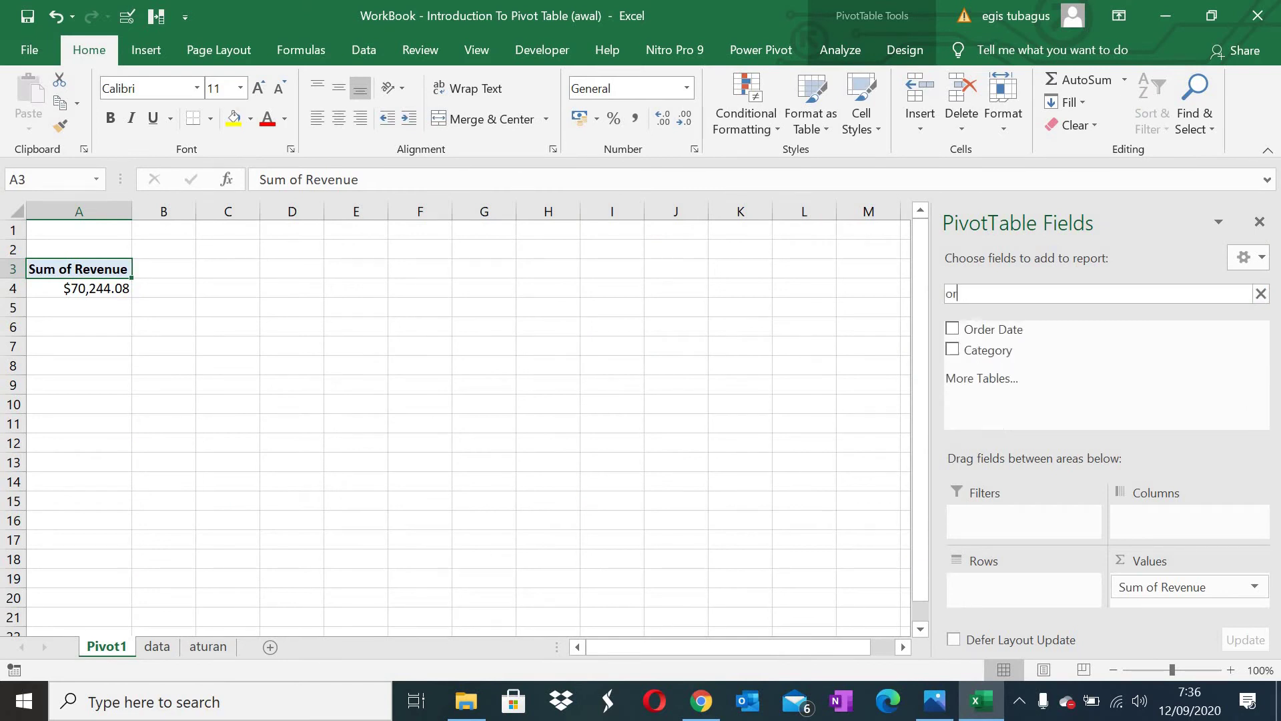
drag(1001, 343, 1028, 587)
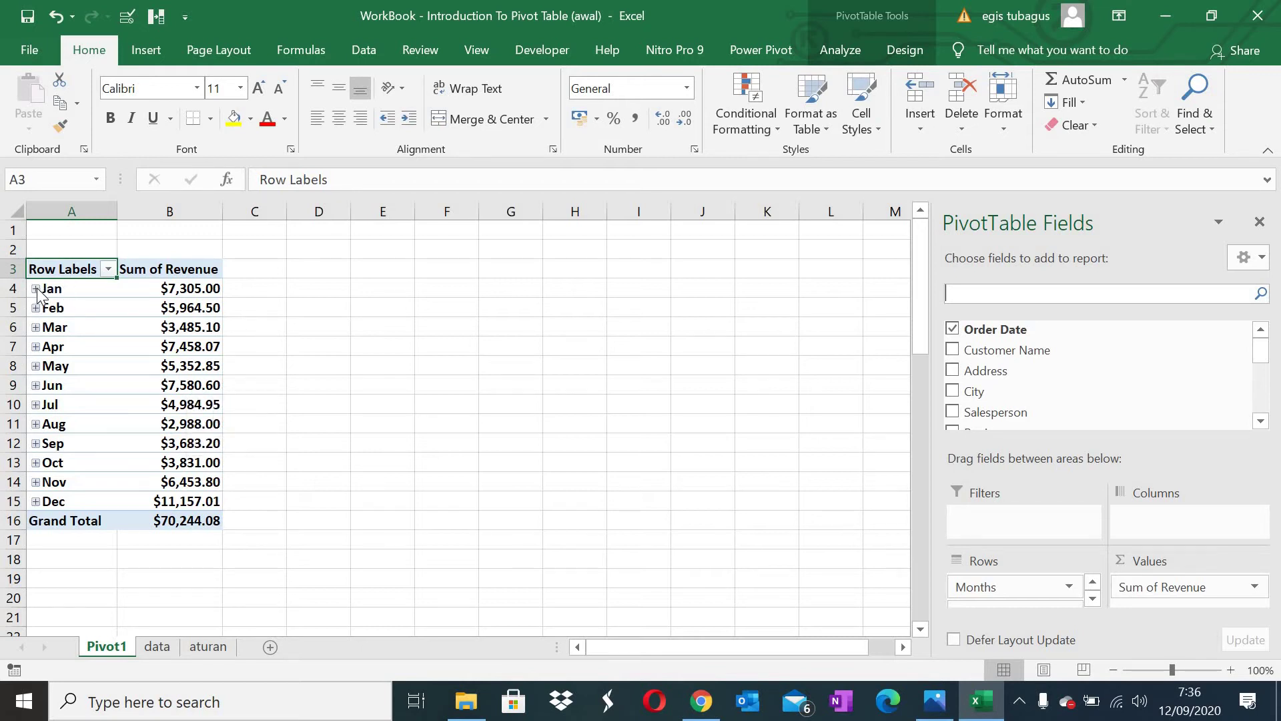
click(35, 288)
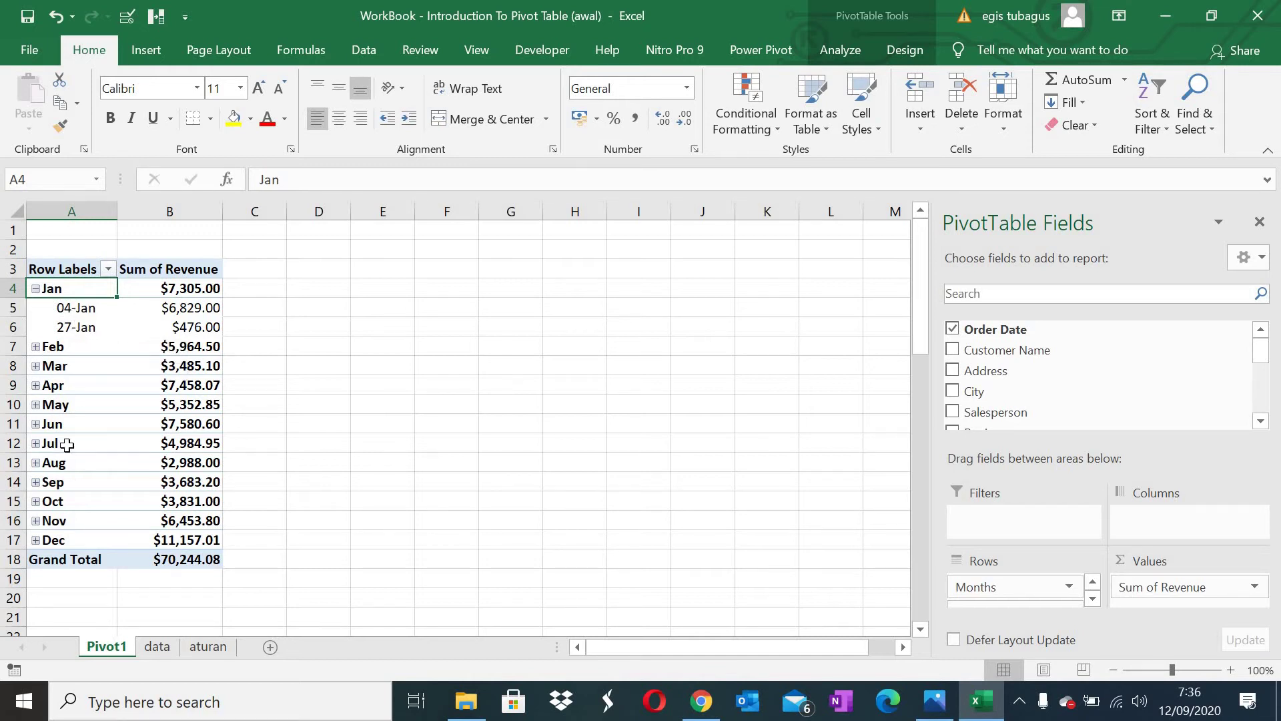
Group Order Date by Months only, removing Days.
right_click(66, 385)
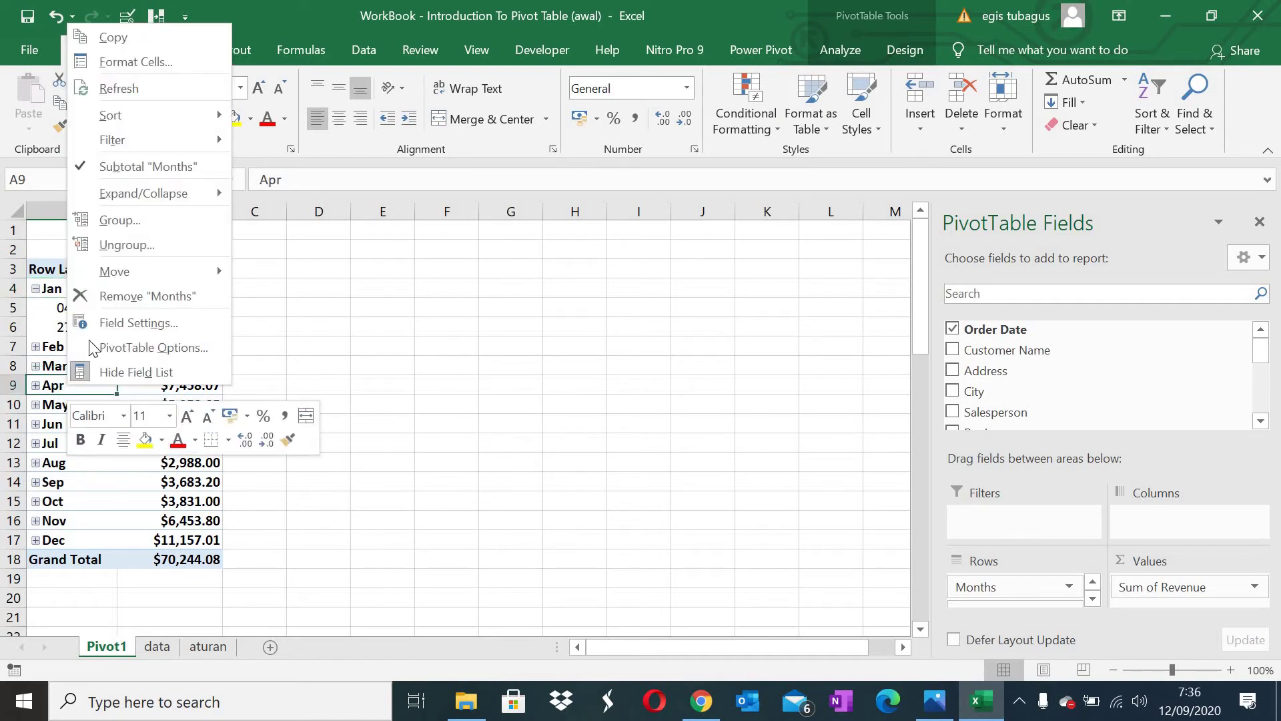
click(119, 225)
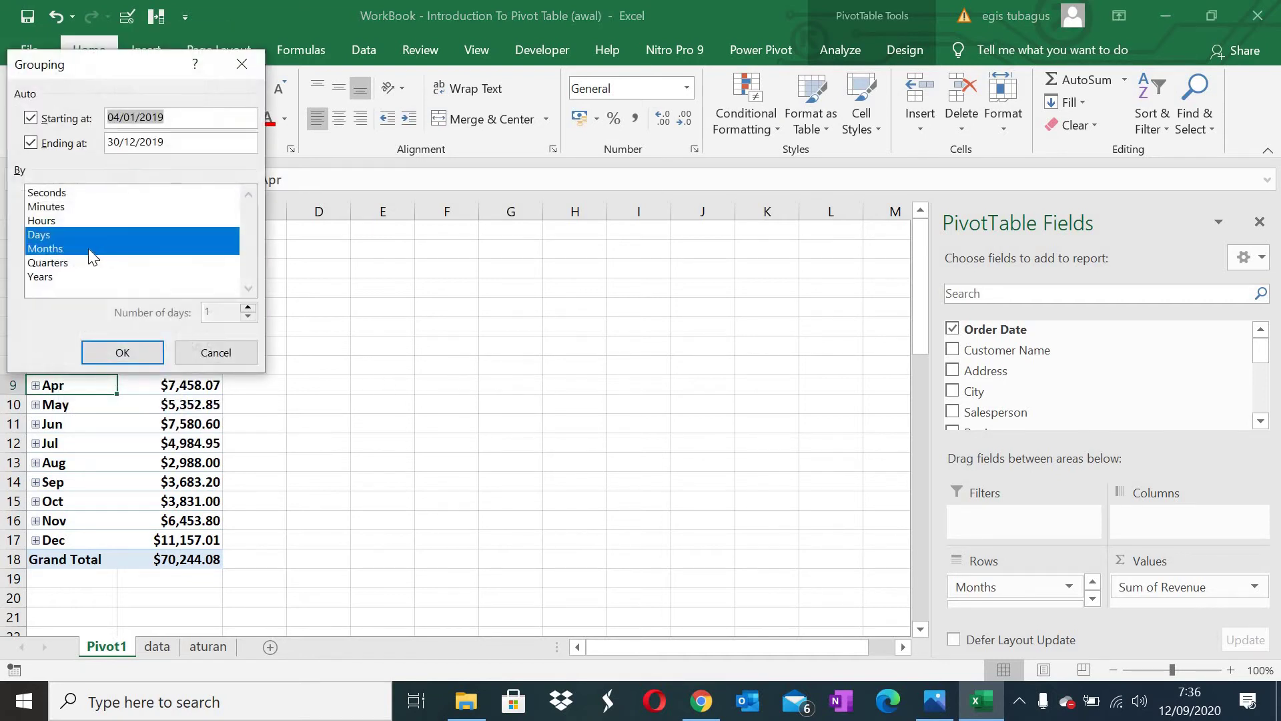
click(66, 249)
click(69, 249)
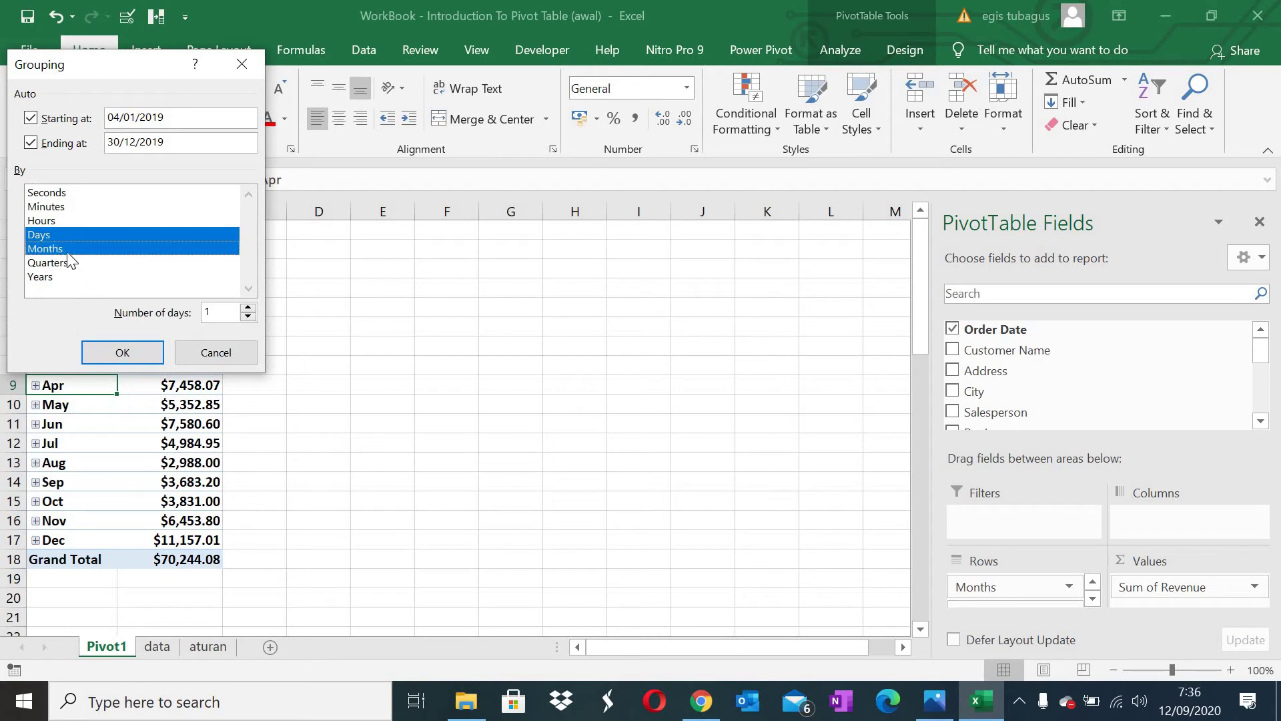
click(59, 234)
click(122, 353)
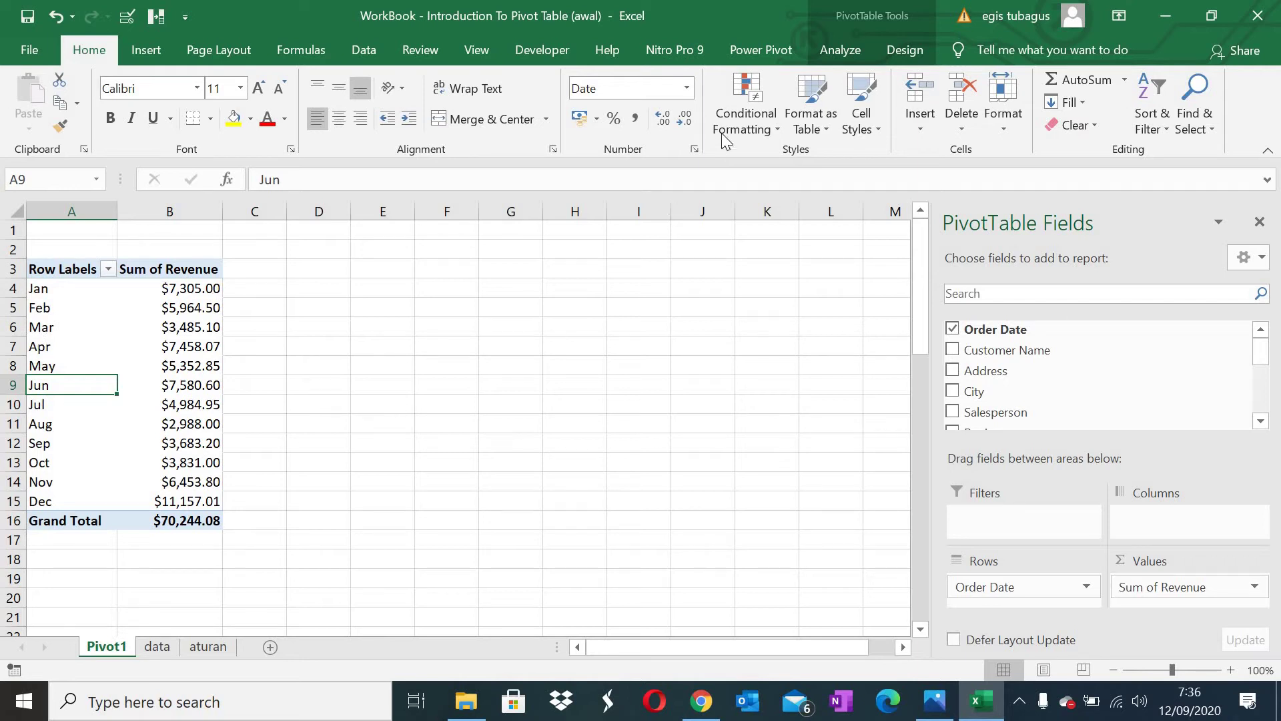
Regroup Order Date by Months and Days using Group Selection on PivotTable Analyze.
click(831, 53)
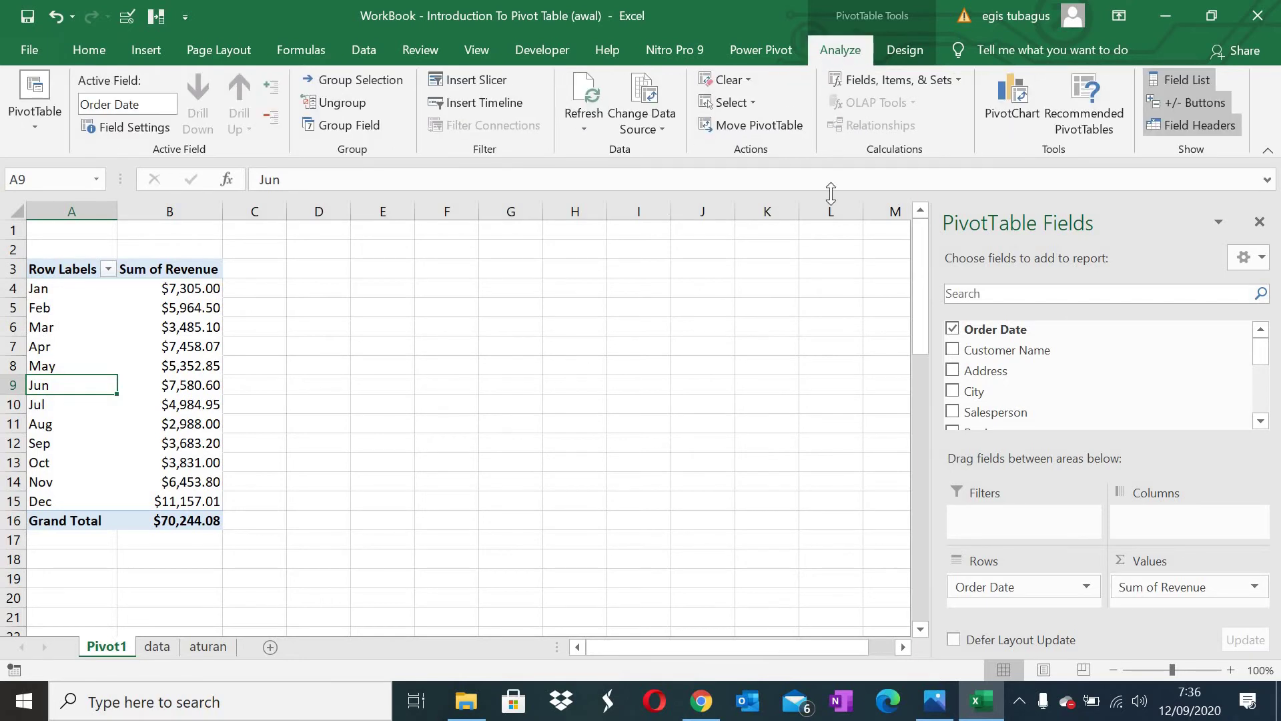
click(379, 82)
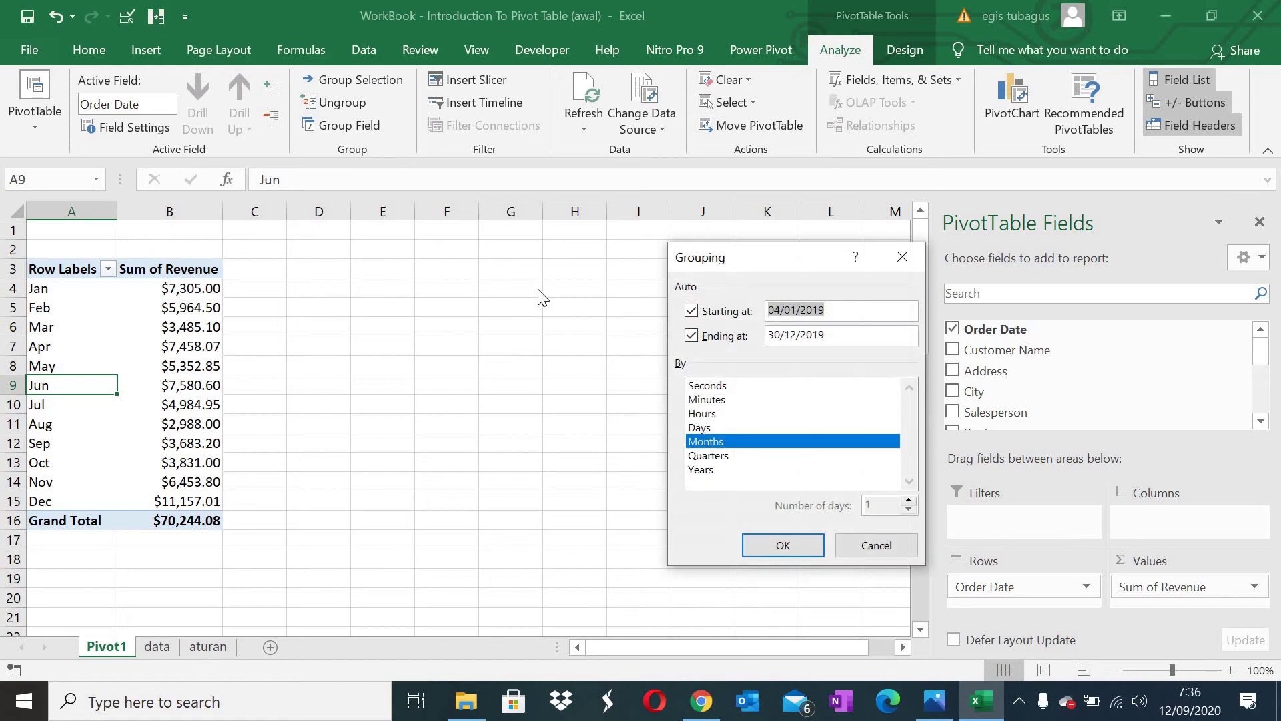
click(719, 427)
click(782, 546)
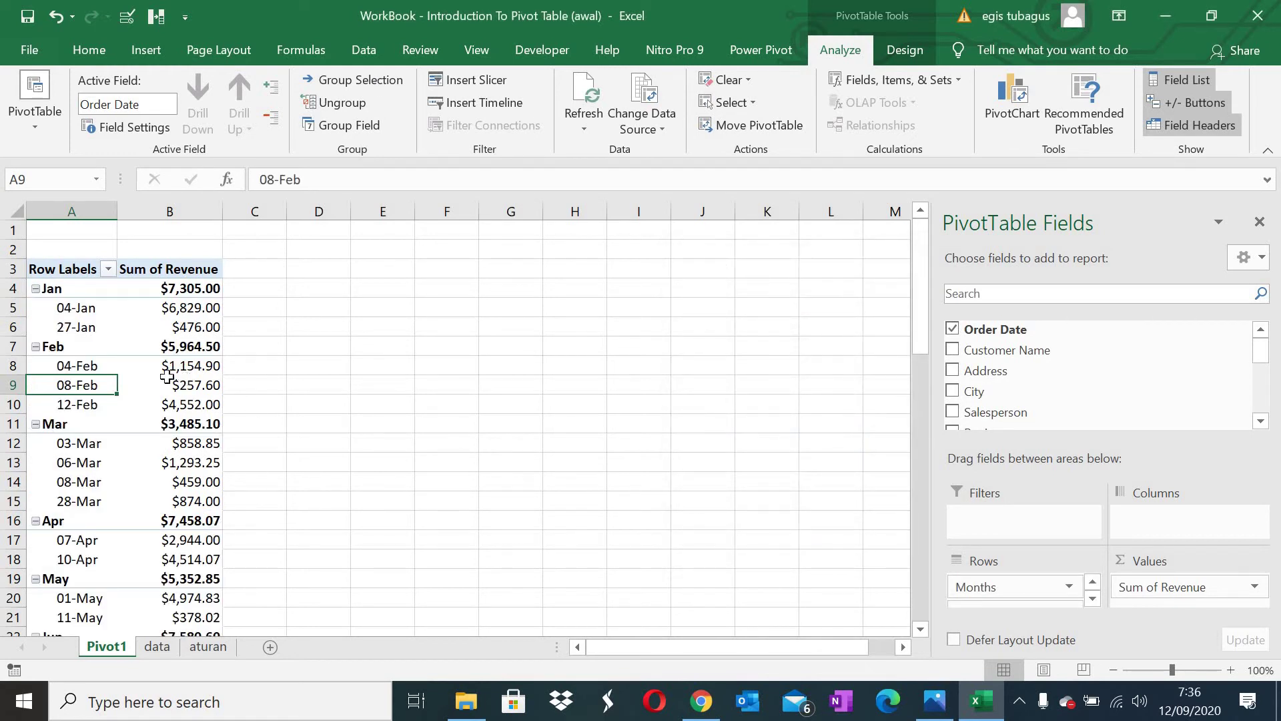
Regroup Order Date back to Months only, listing Jan–Dec.
right_click(101, 374)
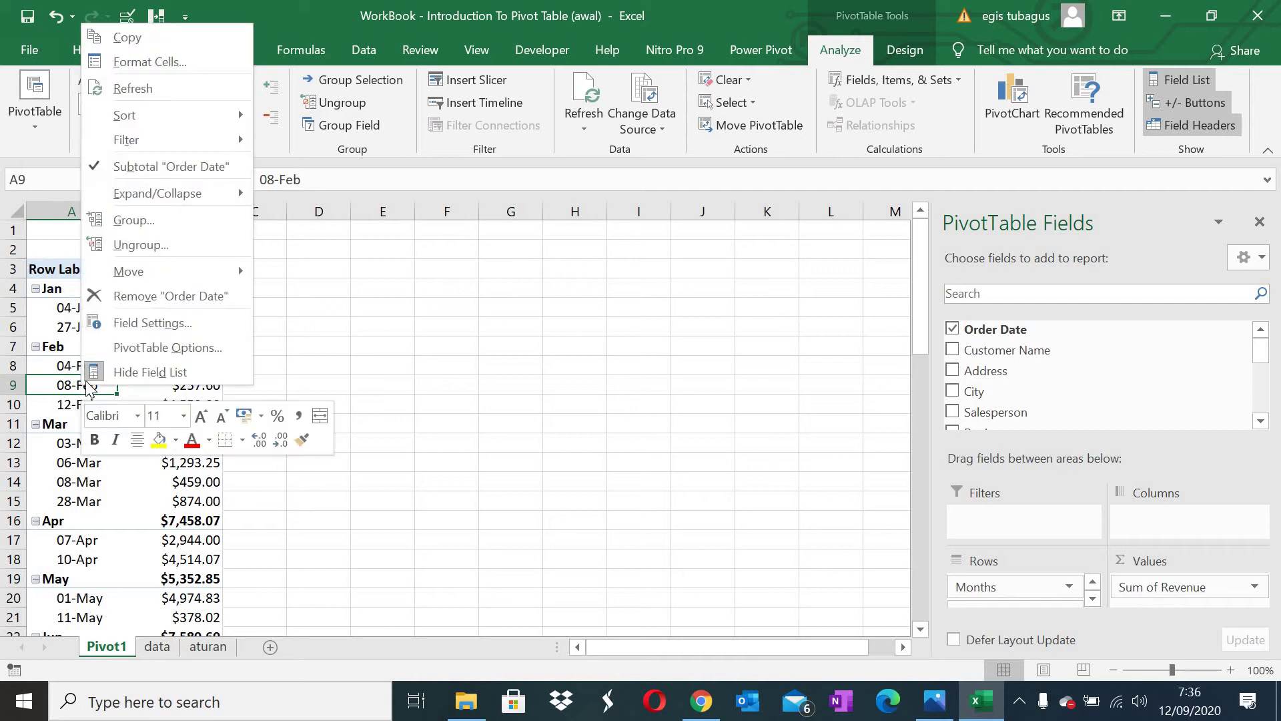
click(175, 227)
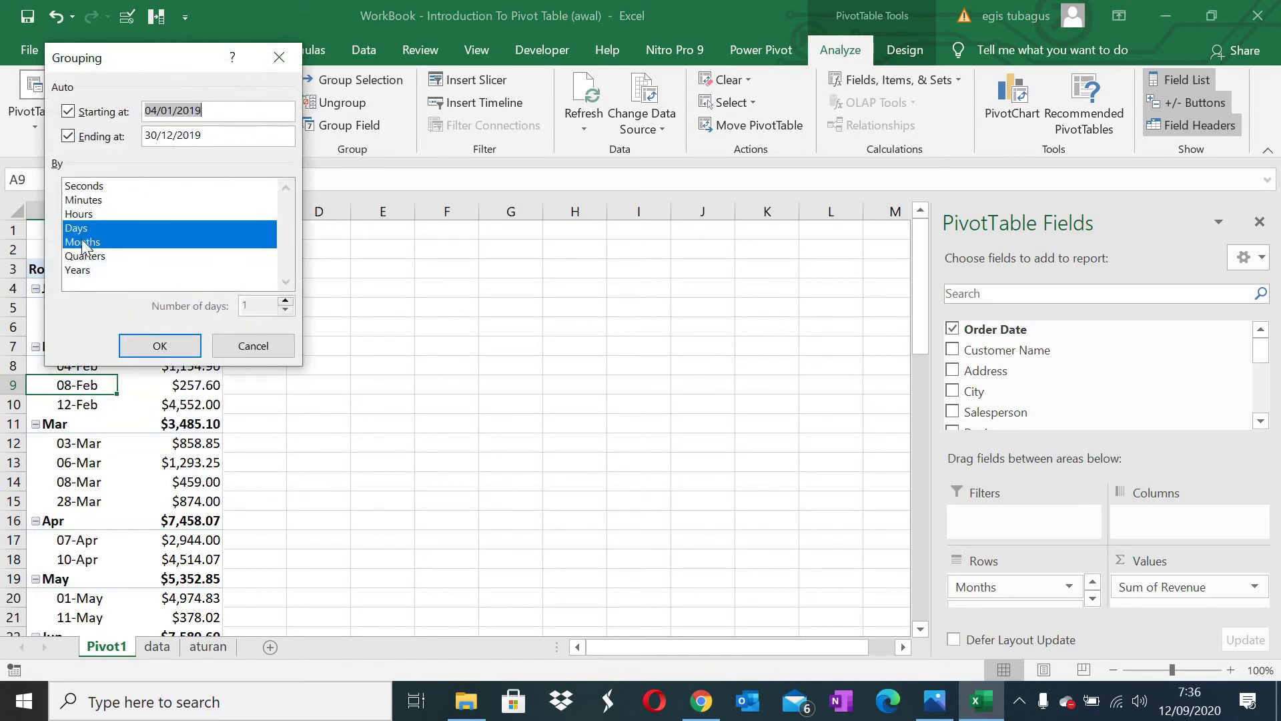
click(91, 240)
click(87, 241)
click(86, 233)
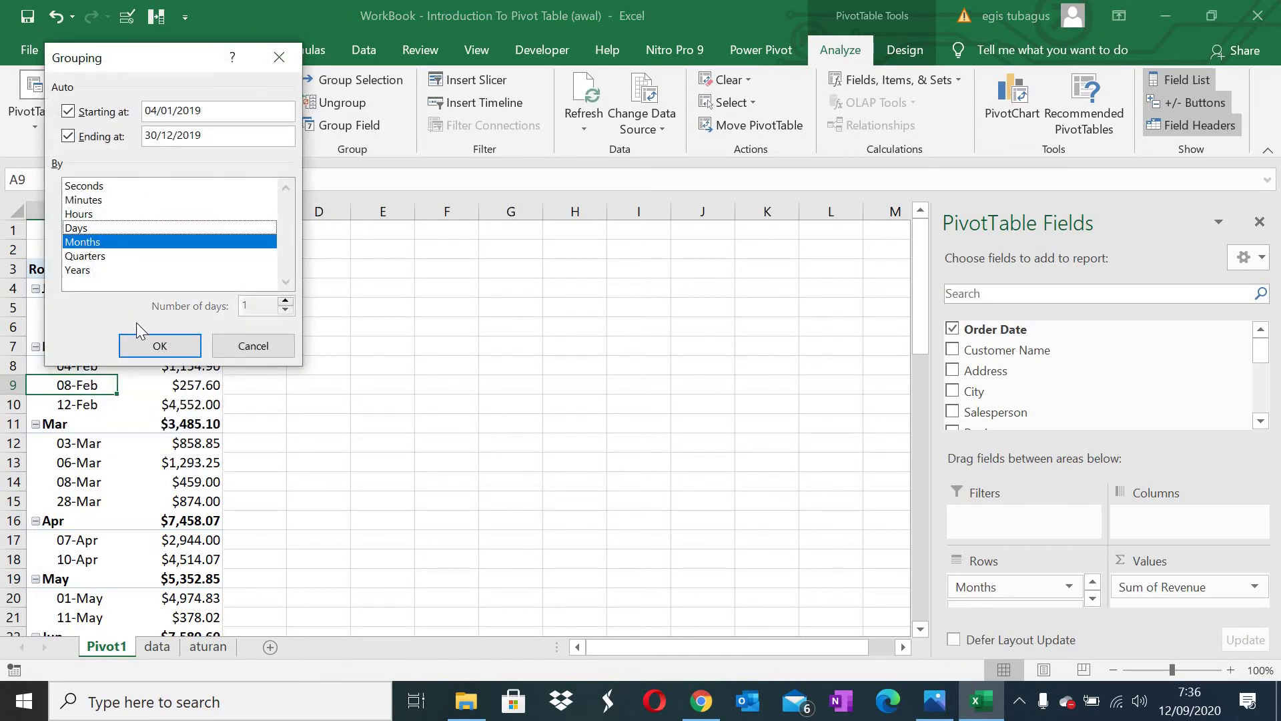
click(163, 345)
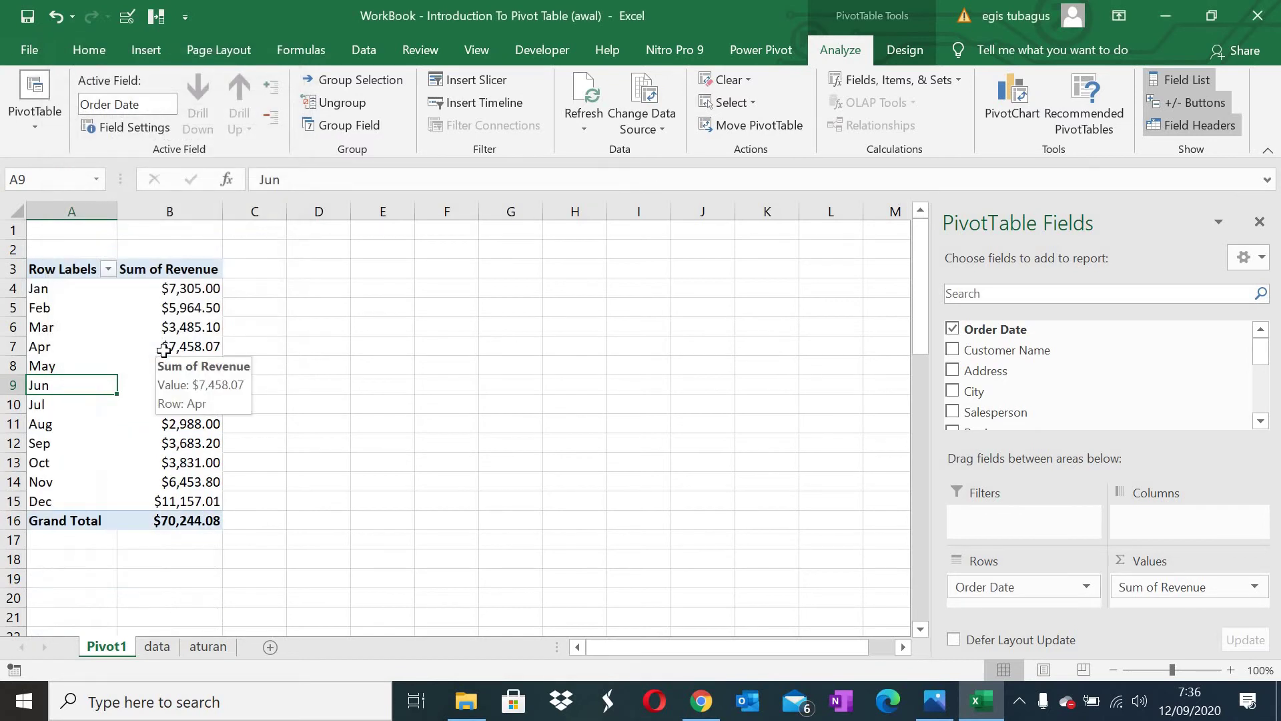
Group Order Date by Quarters only.
right_click(64, 391)
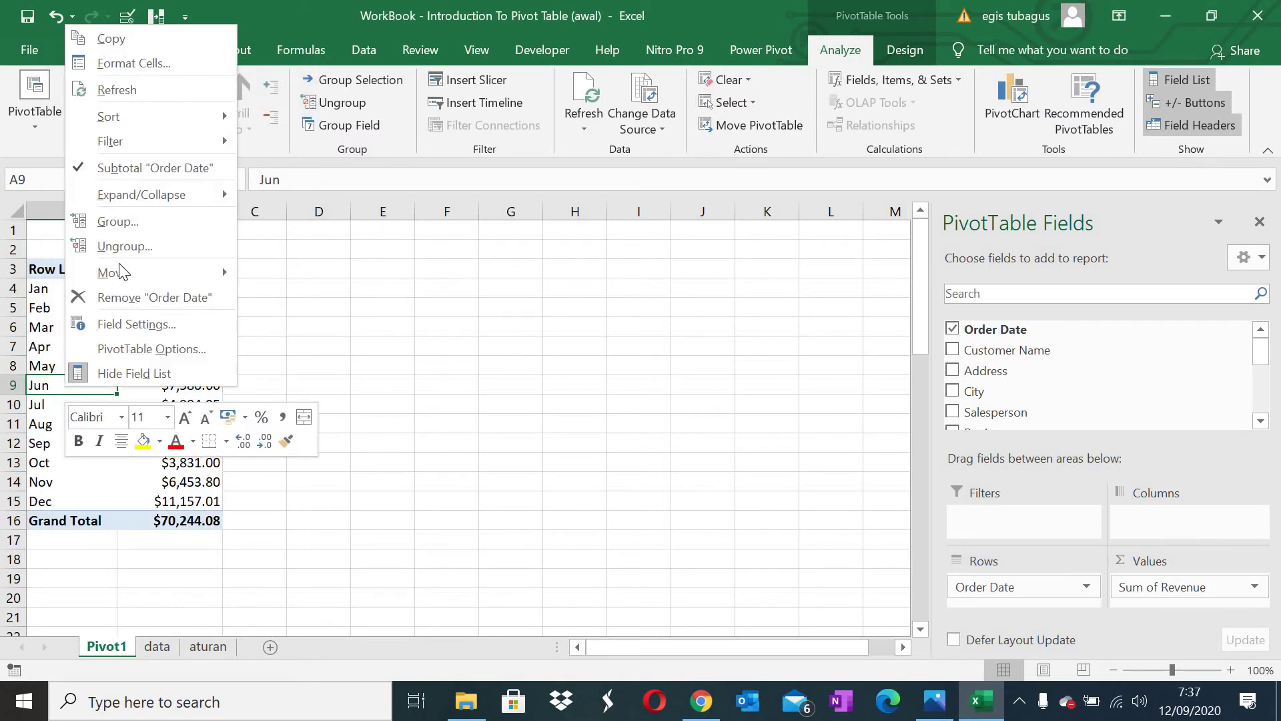
click(127, 222)
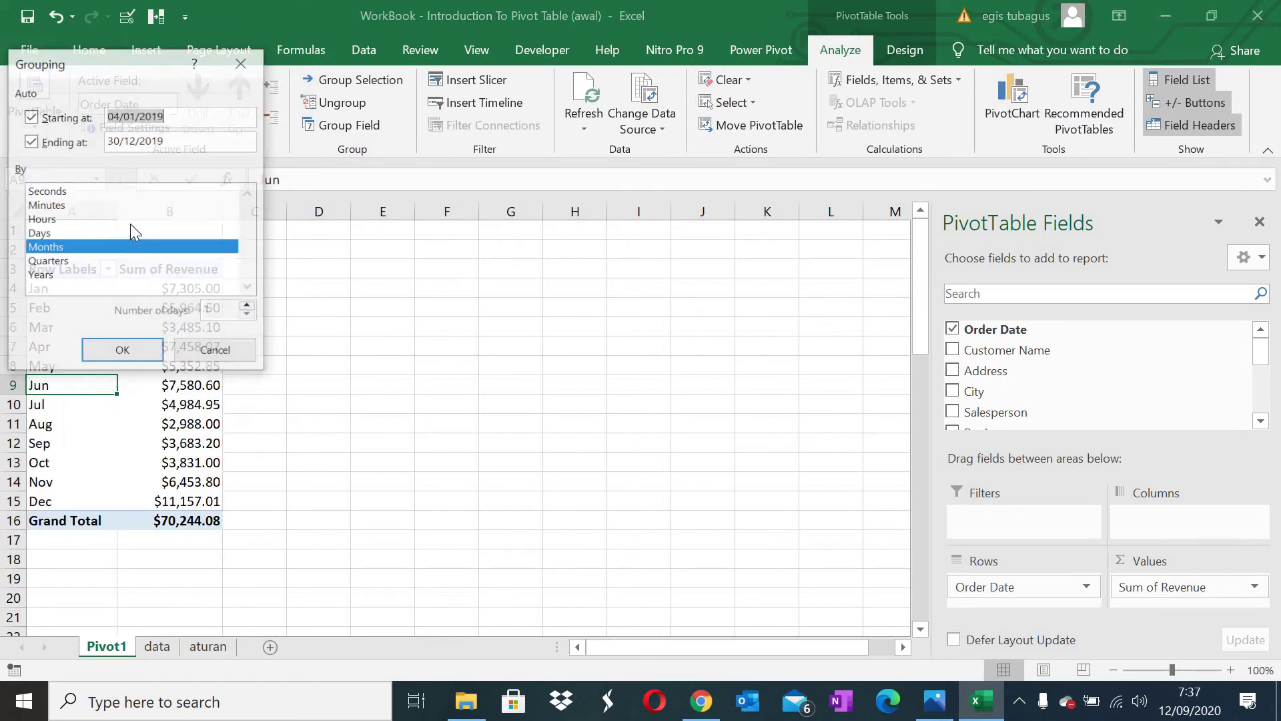
click(92, 262)
click(86, 248)
click(124, 350)
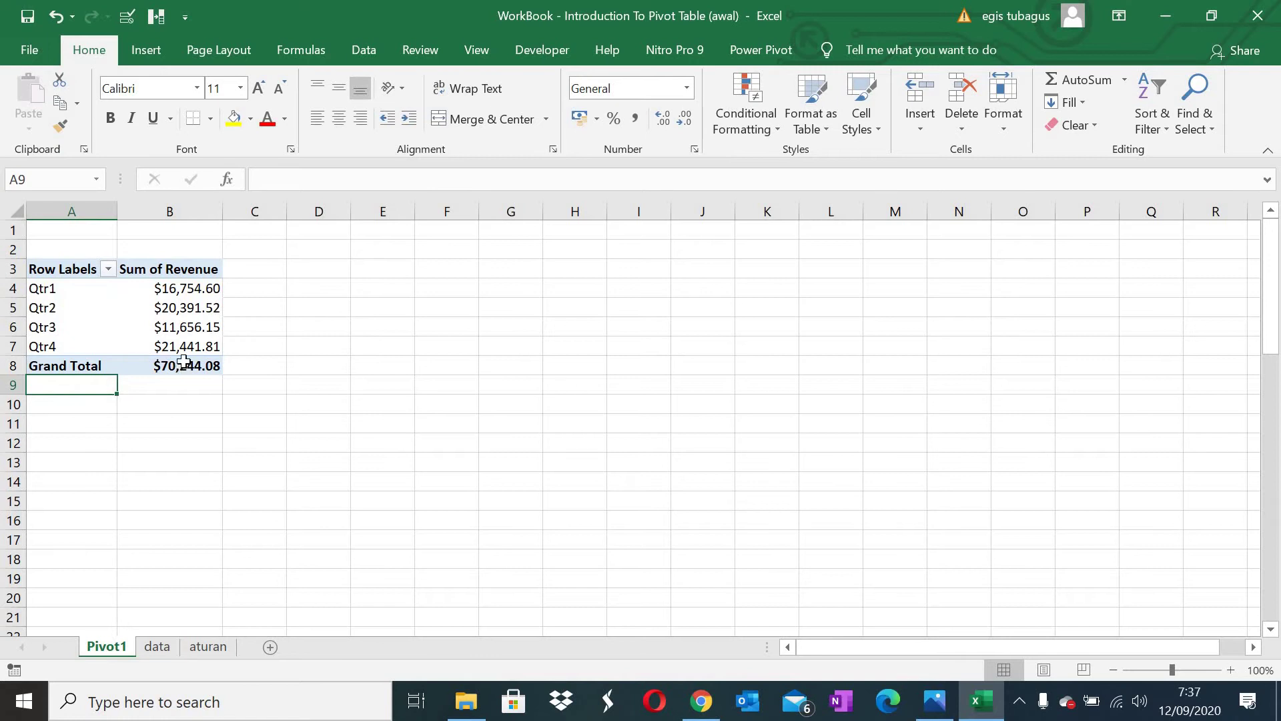
Regroup Order Date by Days only in 7-day ranges, starting 04/01/2019 - 10/01/2019.
right_click(59, 309)
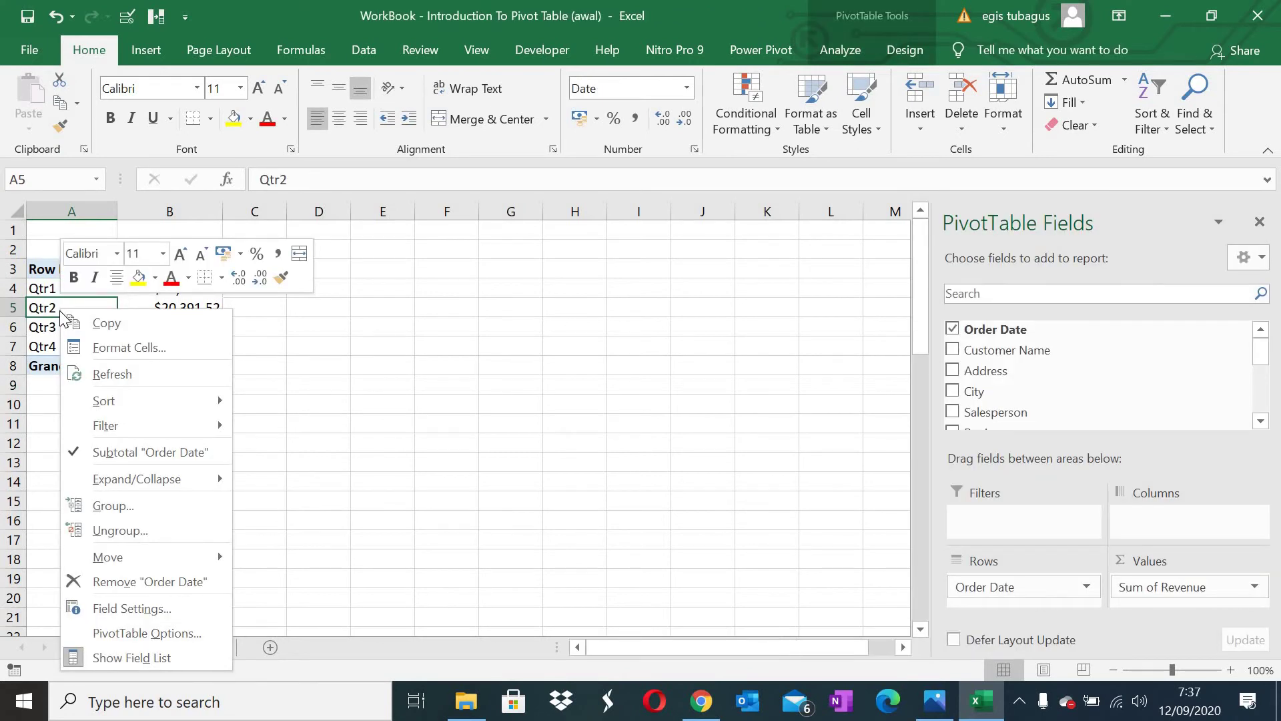
click(130, 506)
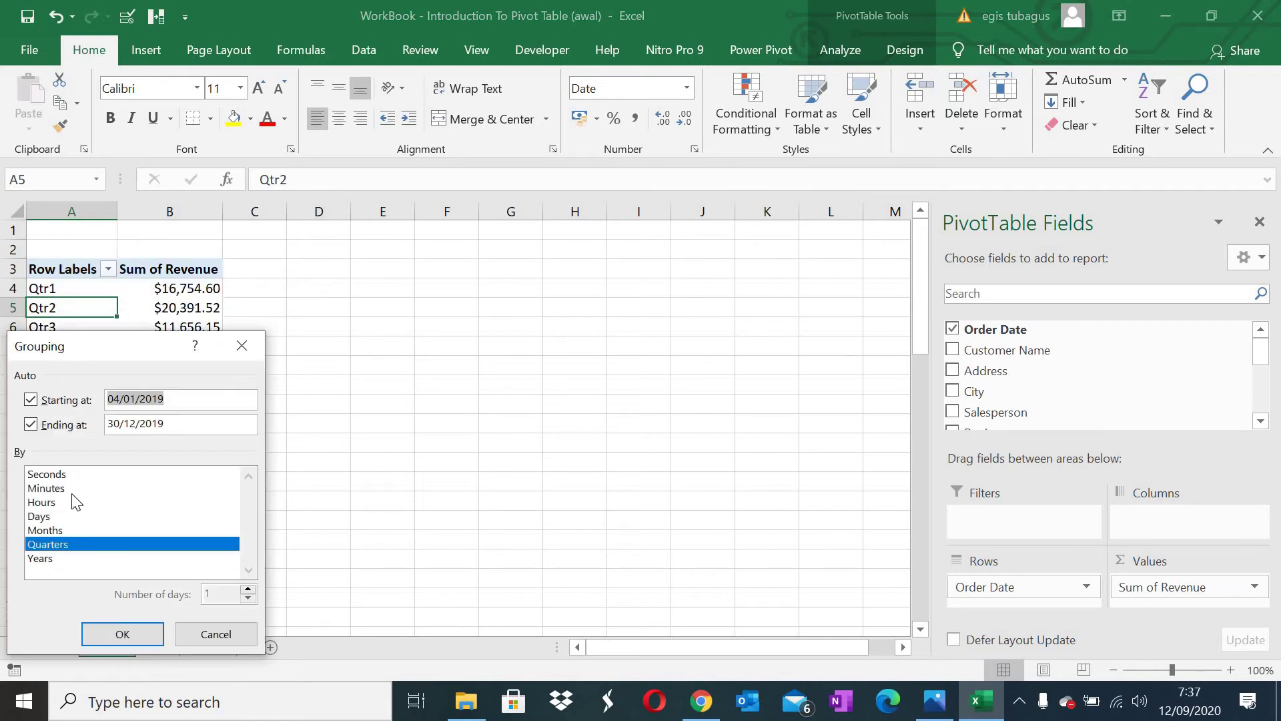
click(57, 517)
click(62, 543)
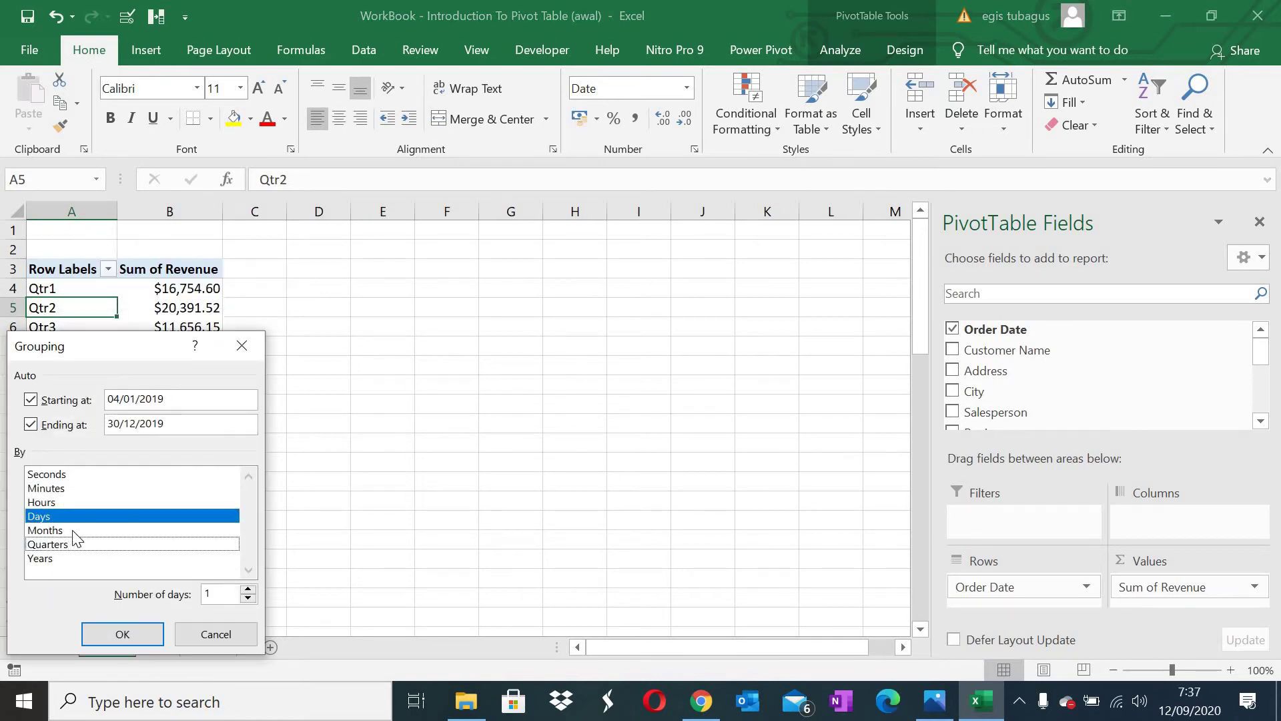
click(225, 592)
drag(202, 593, 175, 597)
text(7)
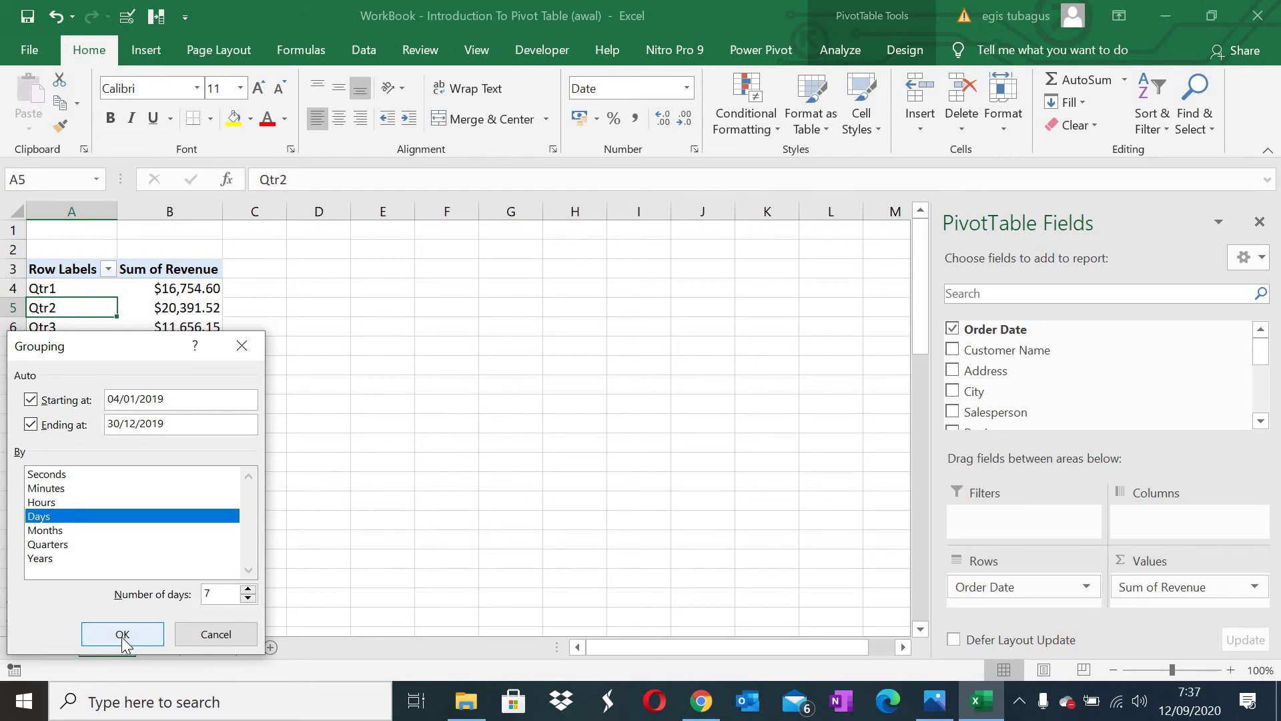
click(122, 634)
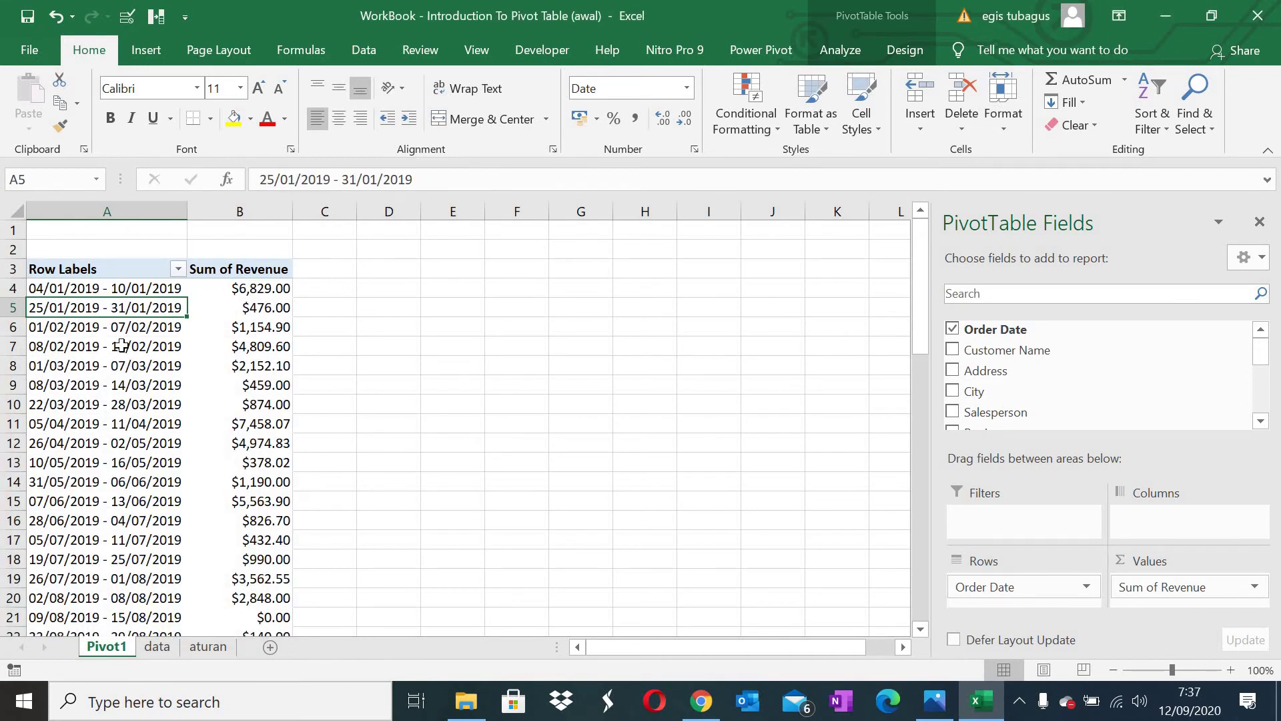
Group Order Date into 14-day ranges, starting with 04/01/2019 - 17/01/2019 at $6,829.00.
click(821, 57)
click(351, 82)
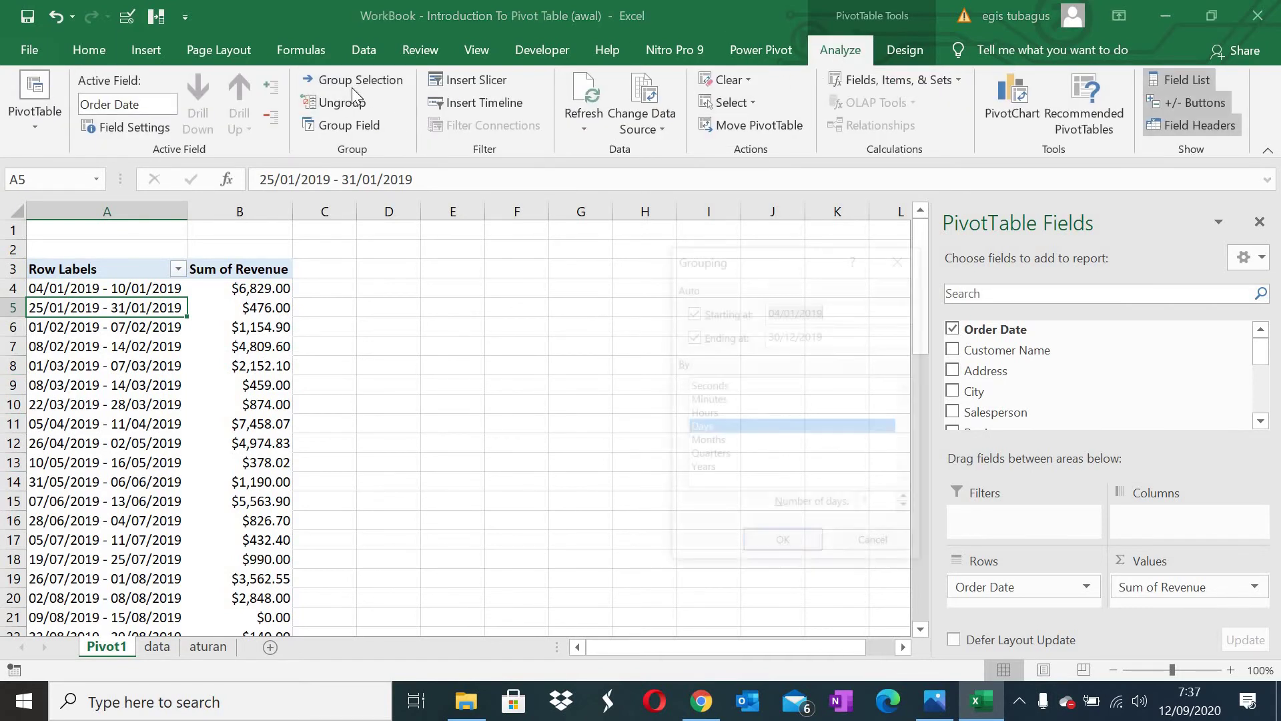
double_click(868, 503)
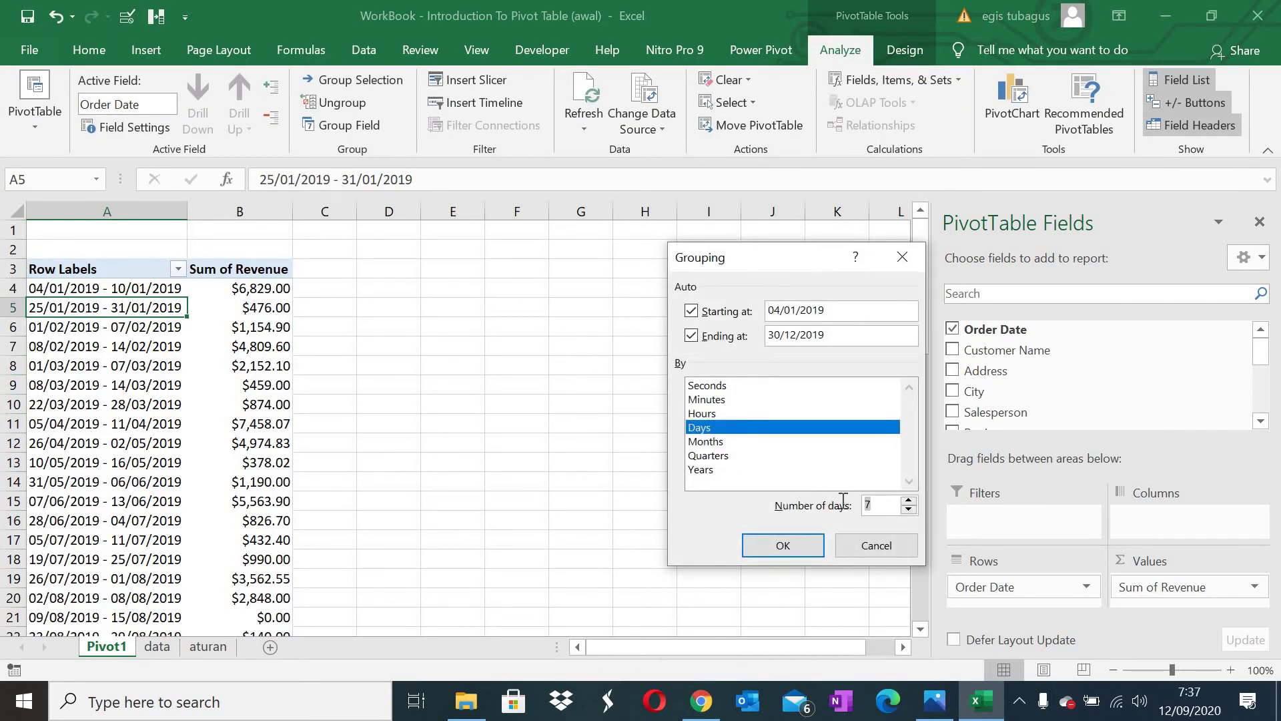
click(802, 546)
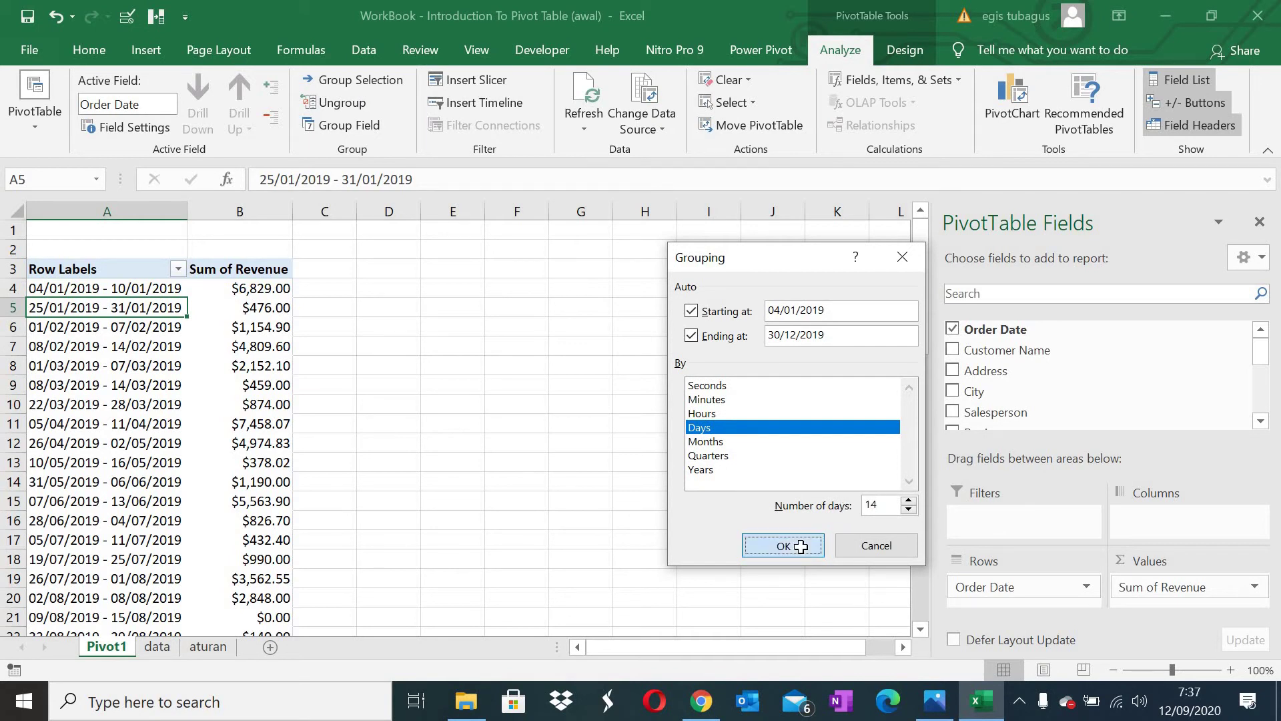
scroll(180, 407, down, 1)
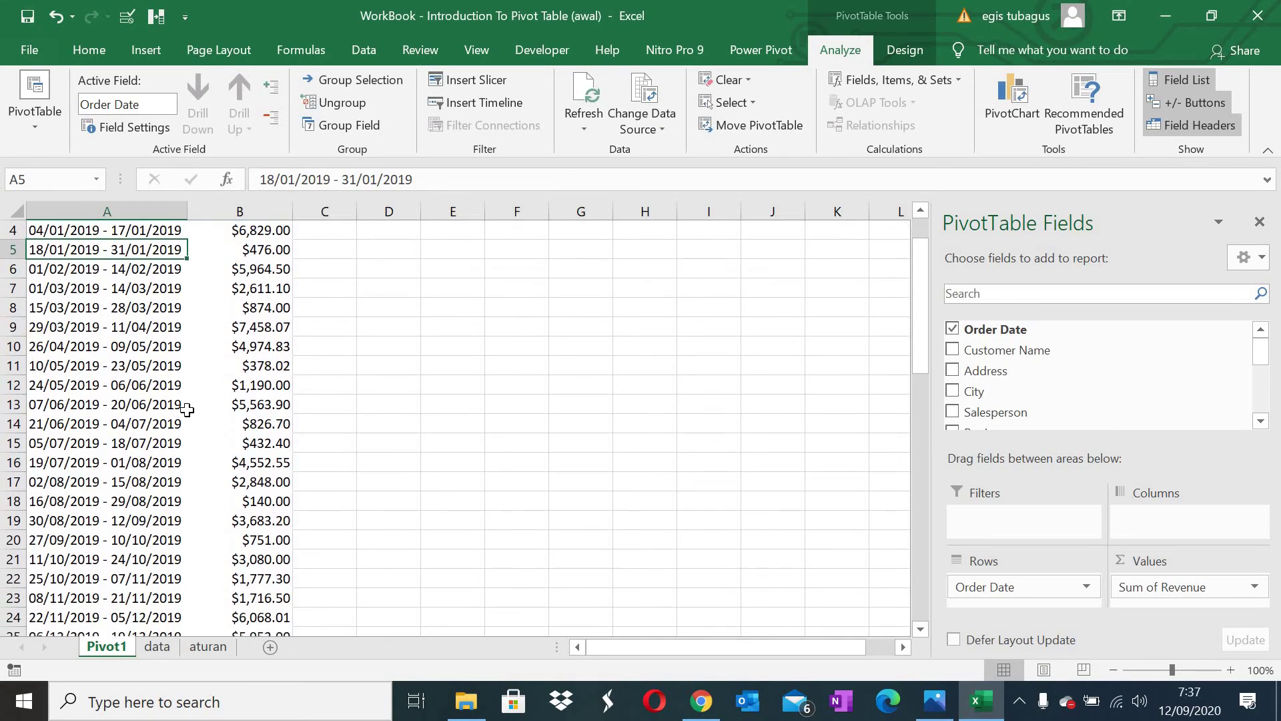
scroll(186, 410, down, 3)
scroll(187, 410, up, 4)
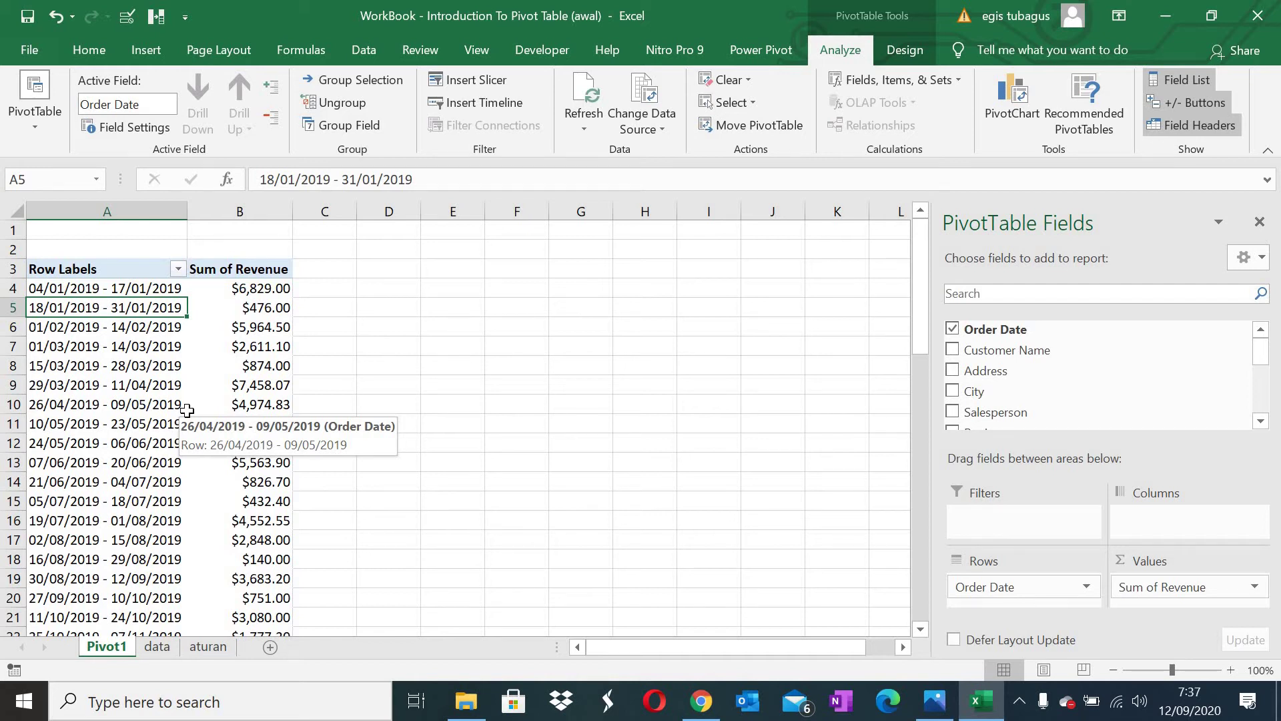
Regroup the Order Date rows by Months instead of Days.
right_click(122, 317)
click(196, 513)
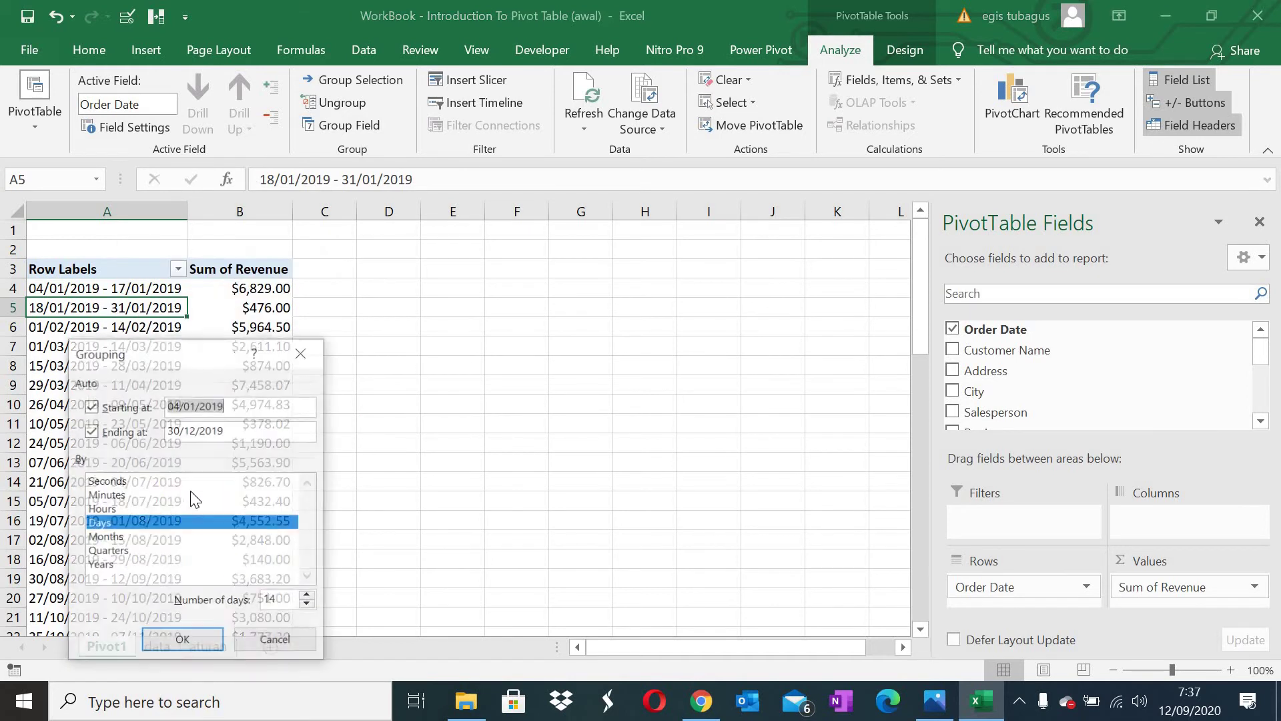
click(126, 537)
click(131, 524)
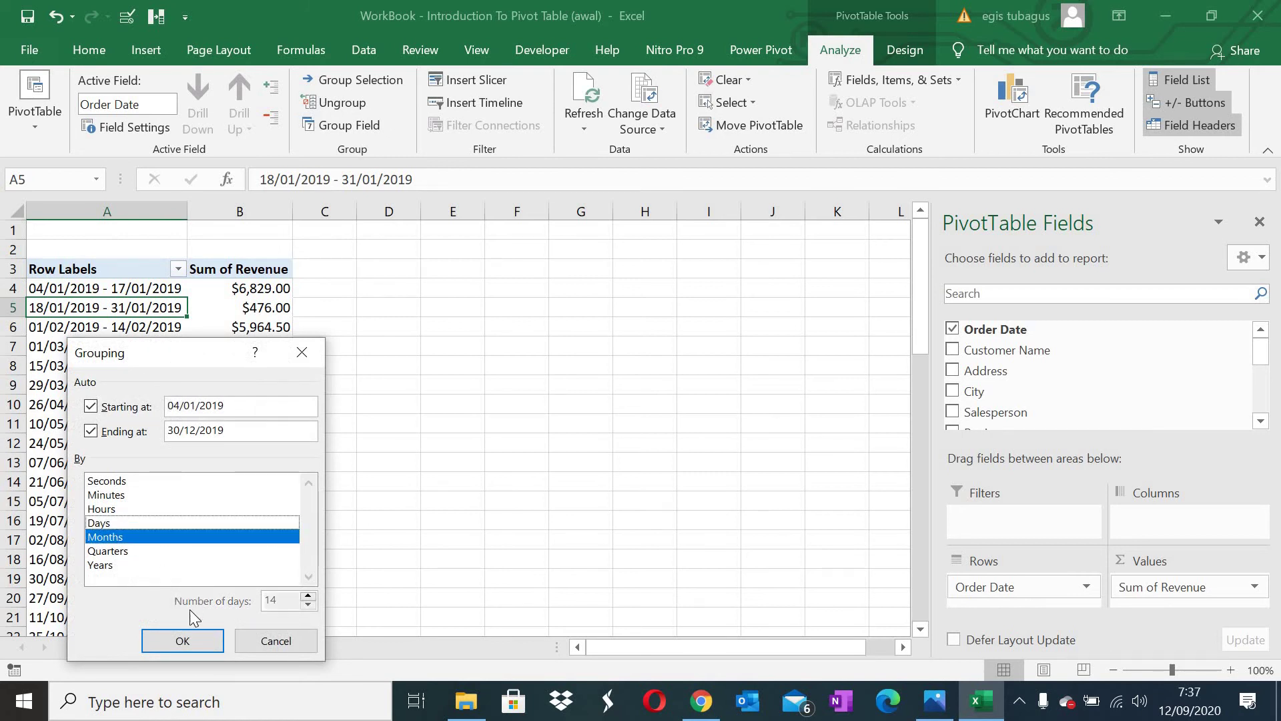
click(192, 642)
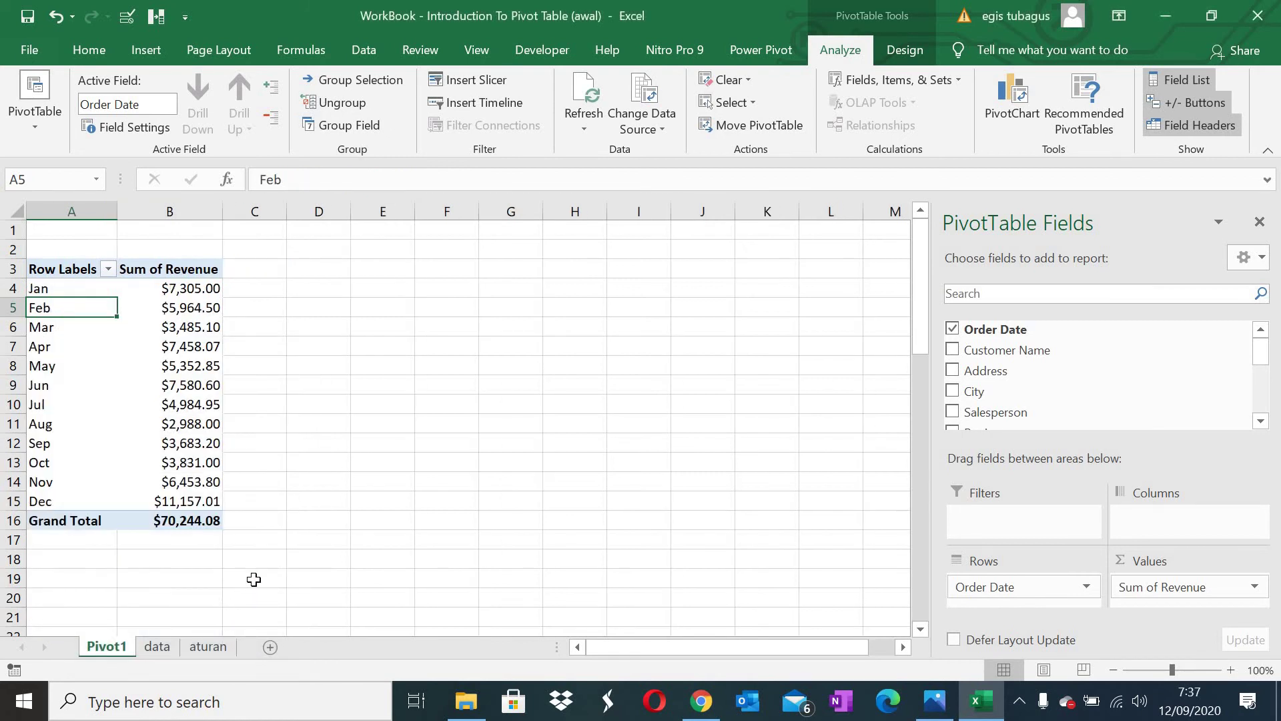
Change the month grouping's starting date to 04/06/2019, lumping earlier orders into <04/06/2019.
right_click(60, 305)
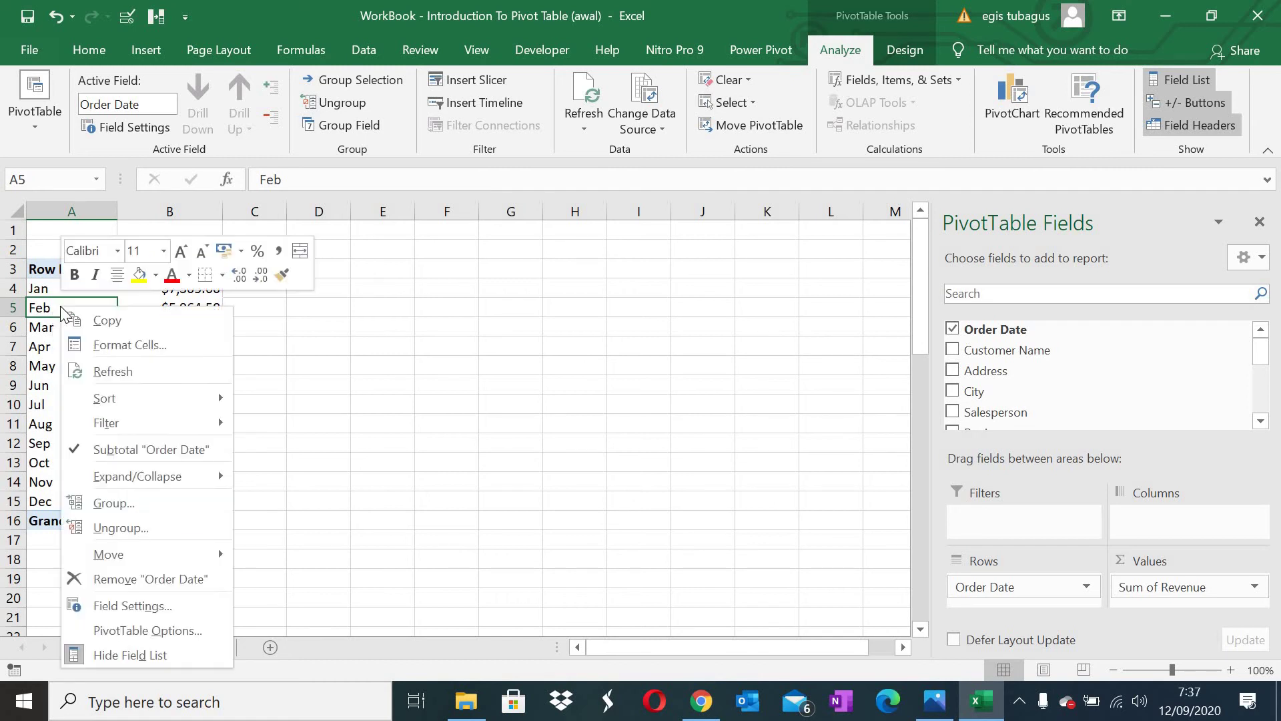
click(139, 501)
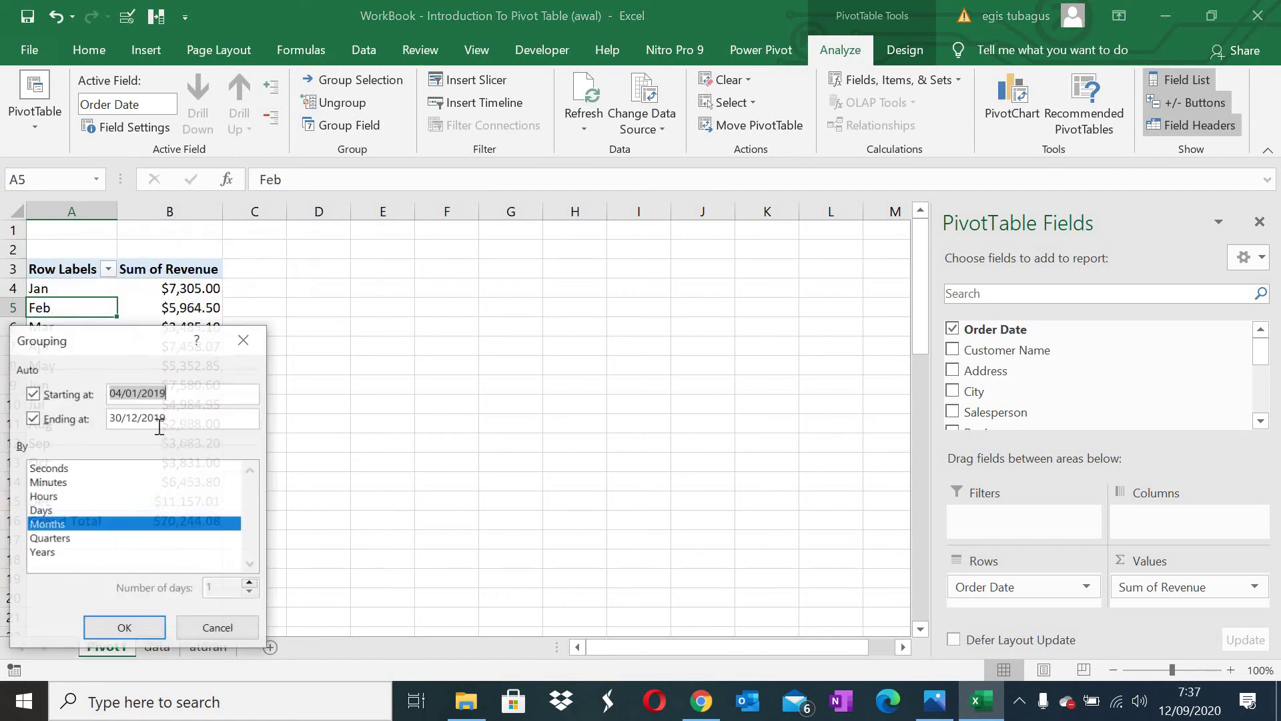
click(138, 394)
key(BackSpace)
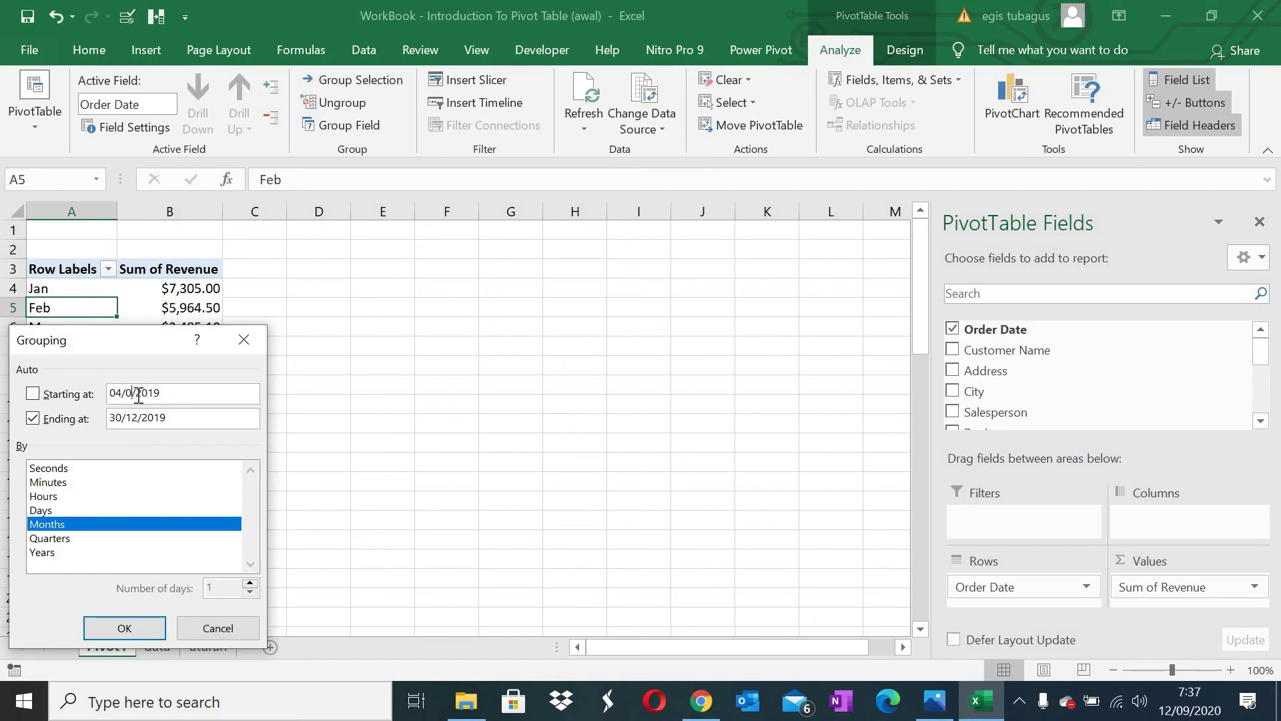
text(6)
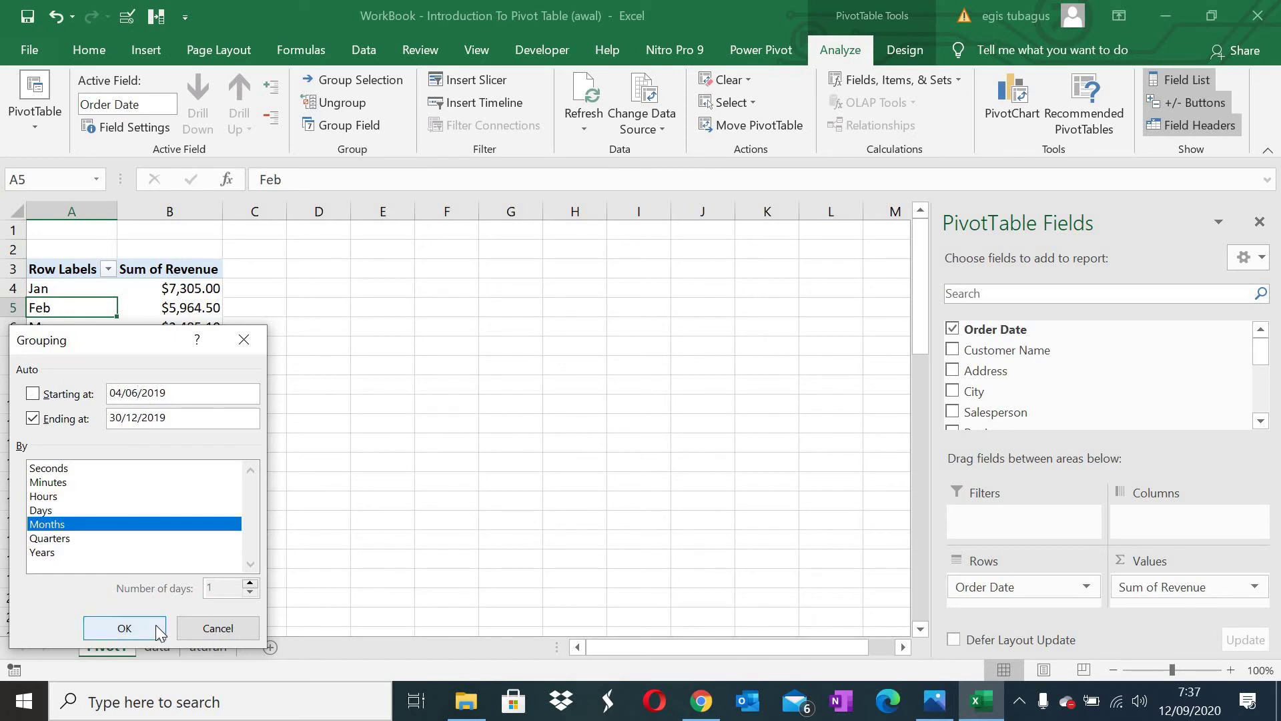
click(153, 626)
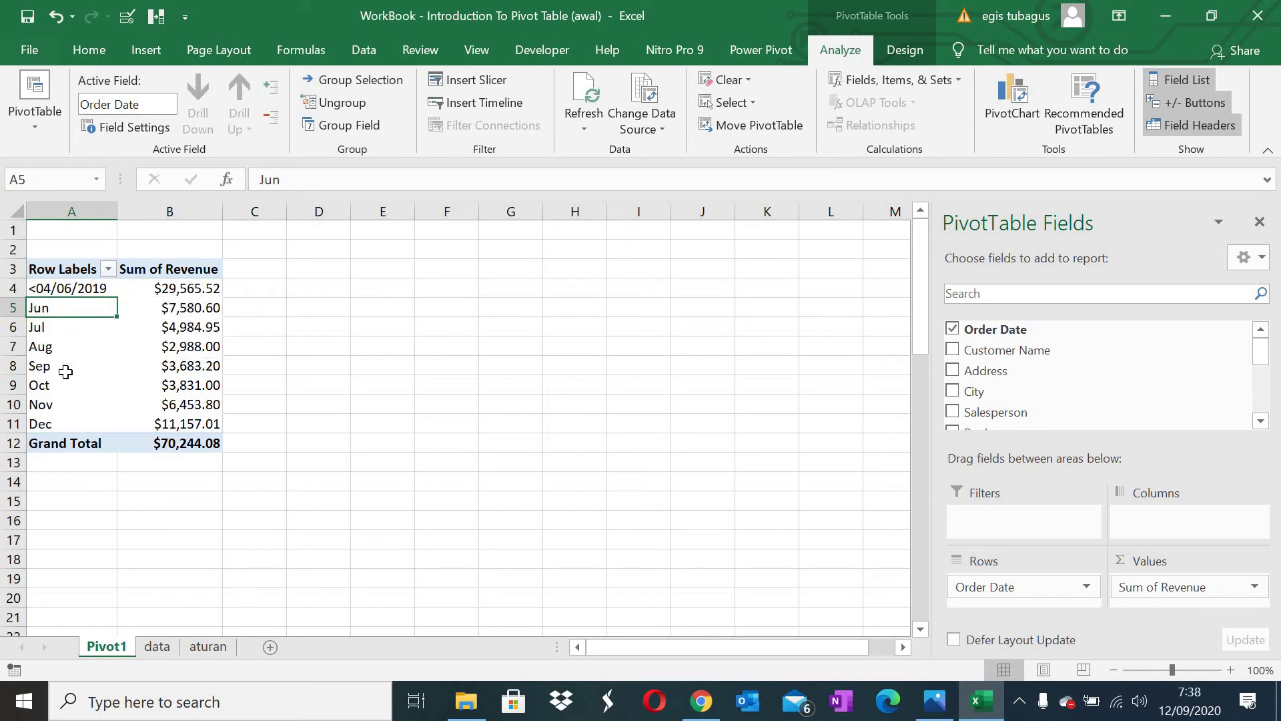
Undo the 04/06/2019 start date so all twelve months Jan through Dec reappear.
click(82, 289)
right_click(85, 288)
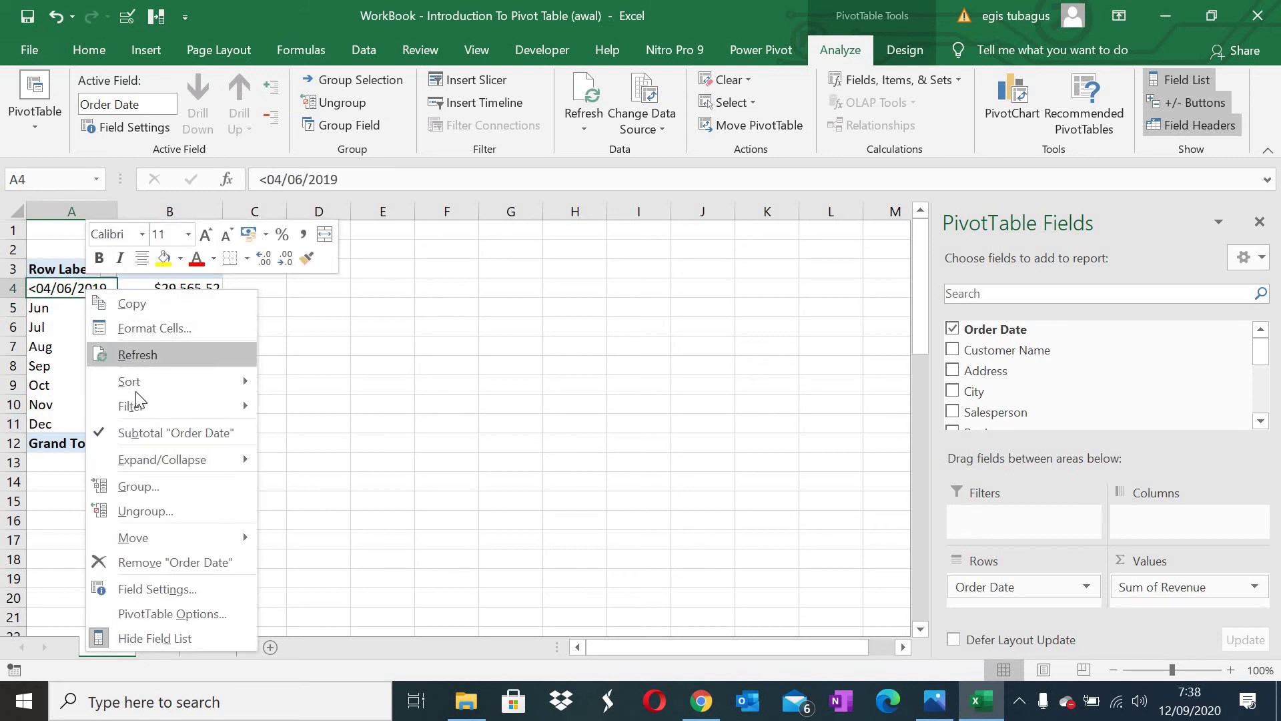
click(464, 361)
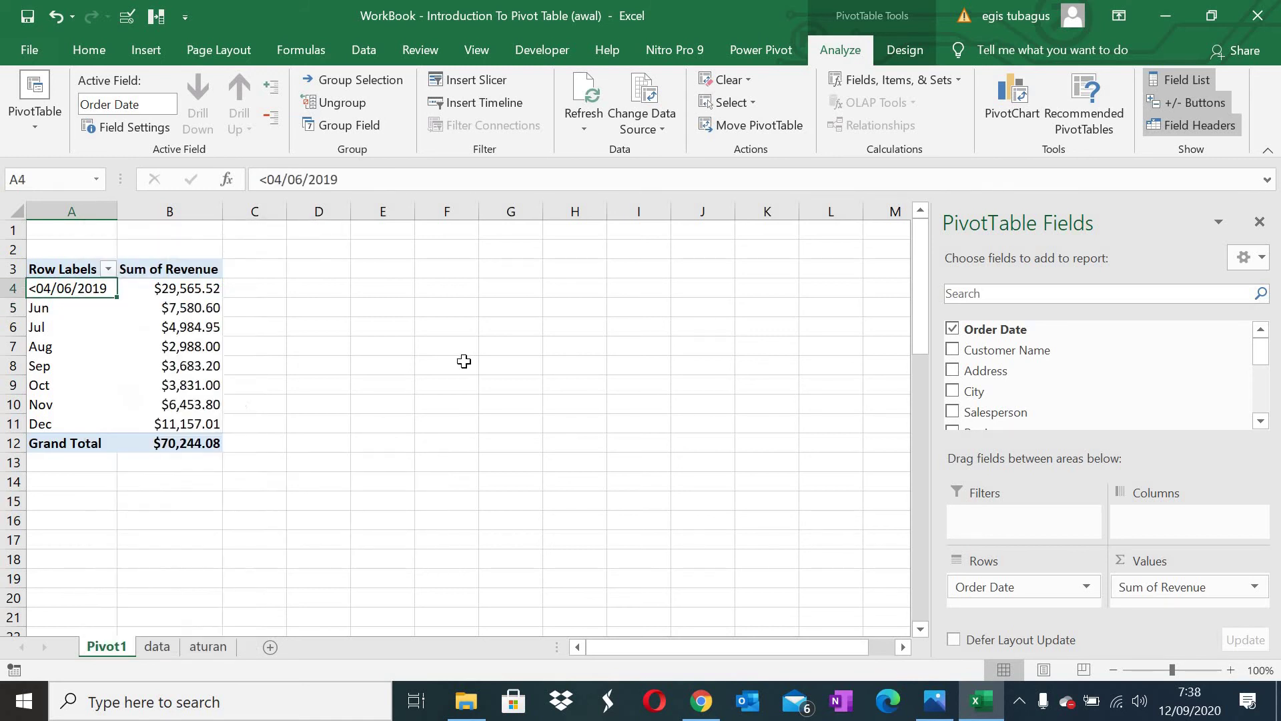
key(ctrl+z)
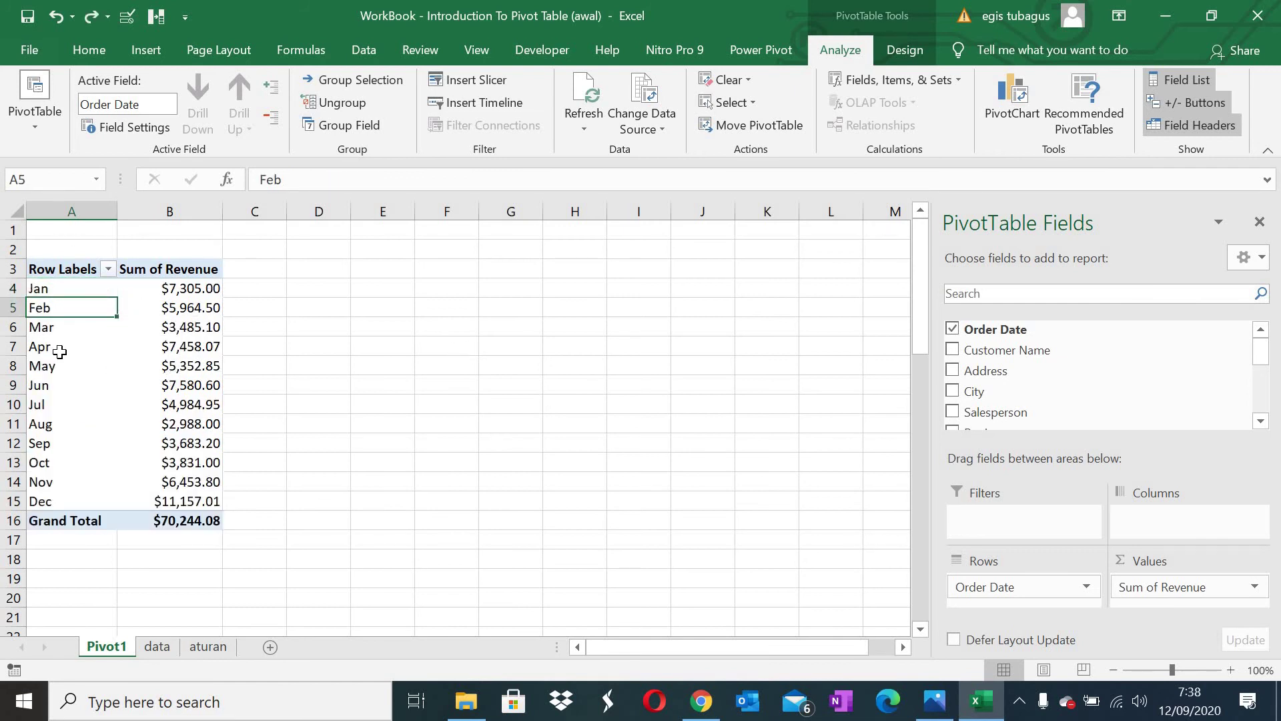
Sort the month labels oldest to newest, then newest to oldest.
right_click(66, 309)
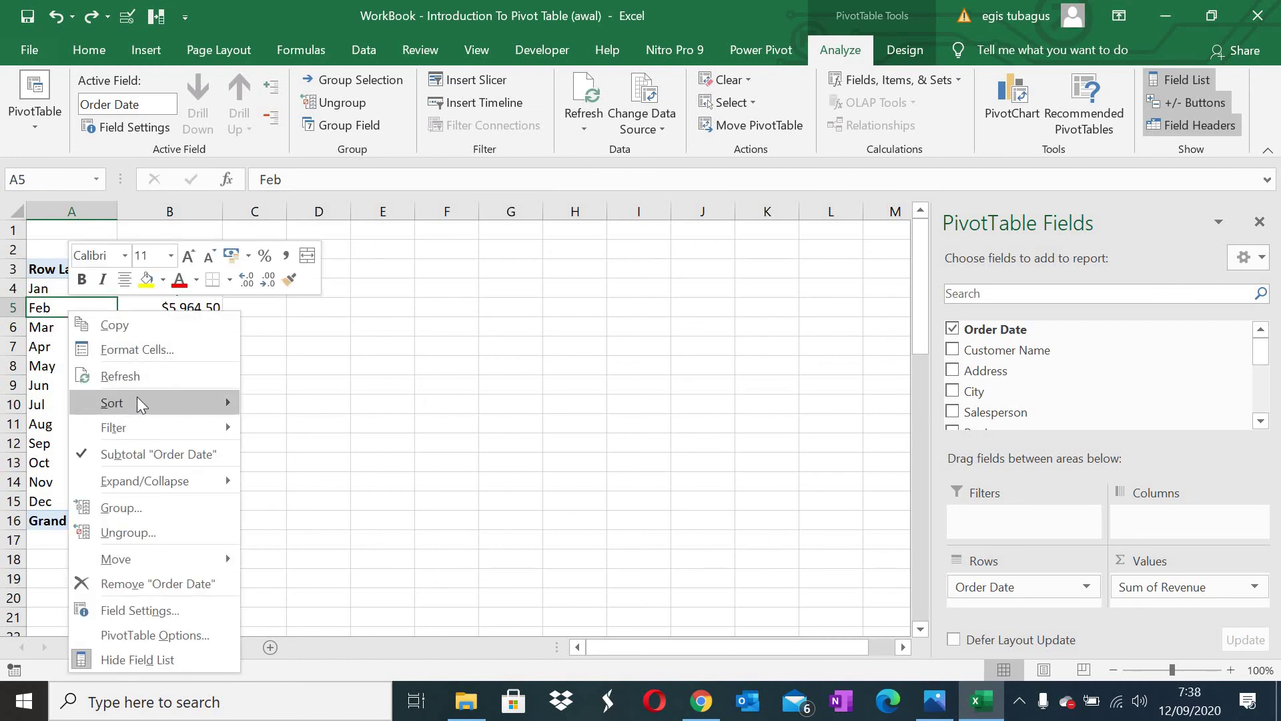
mouse_move(137, 403)
click(294, 403)
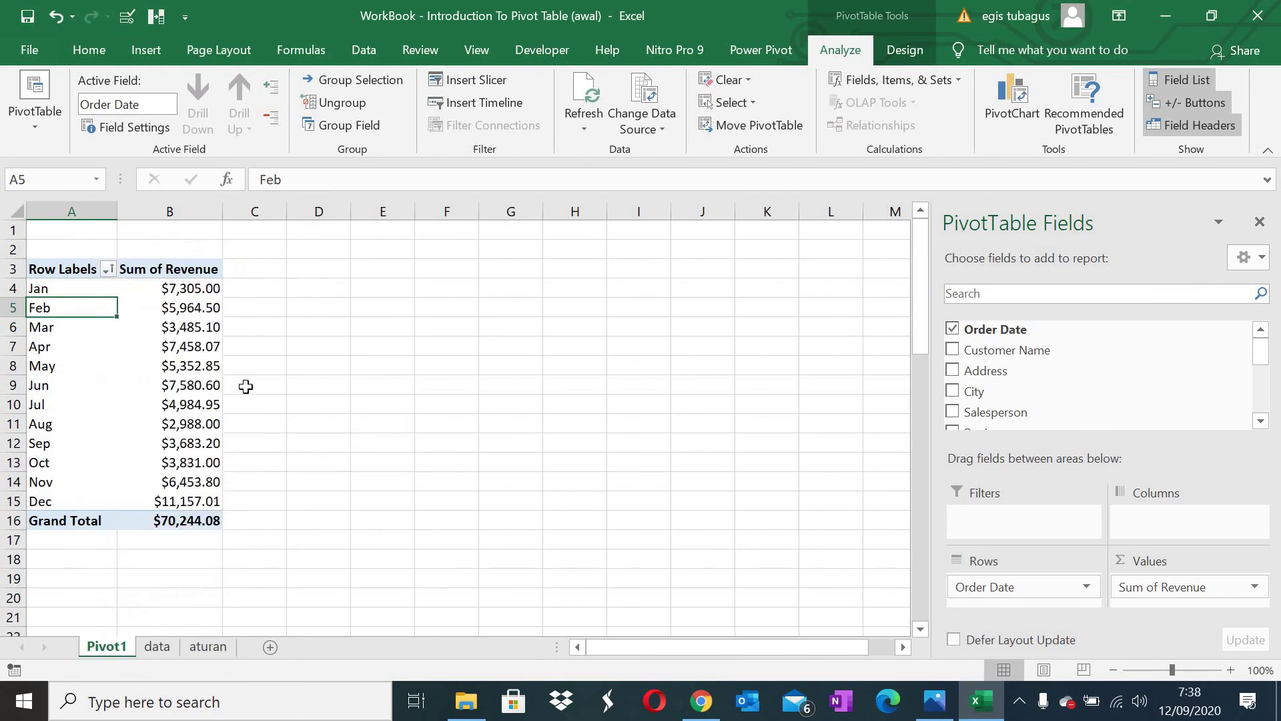
right_click(70, 309)
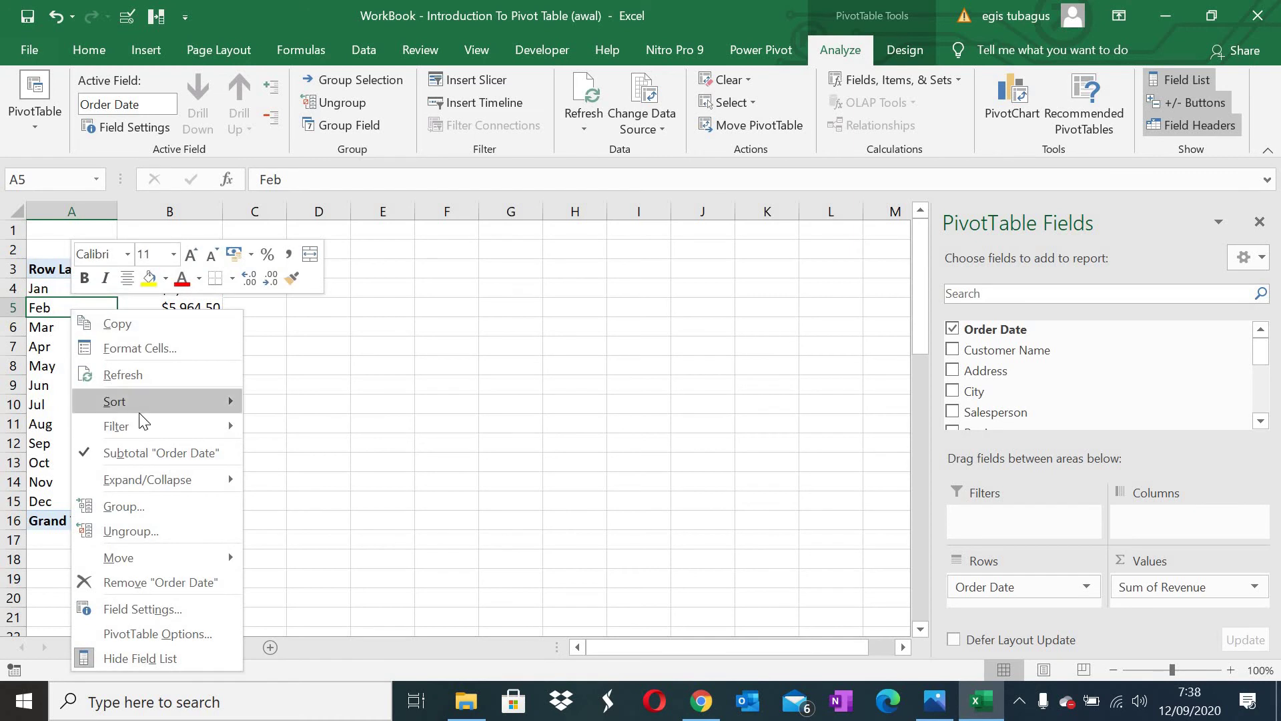
click(341, 423)
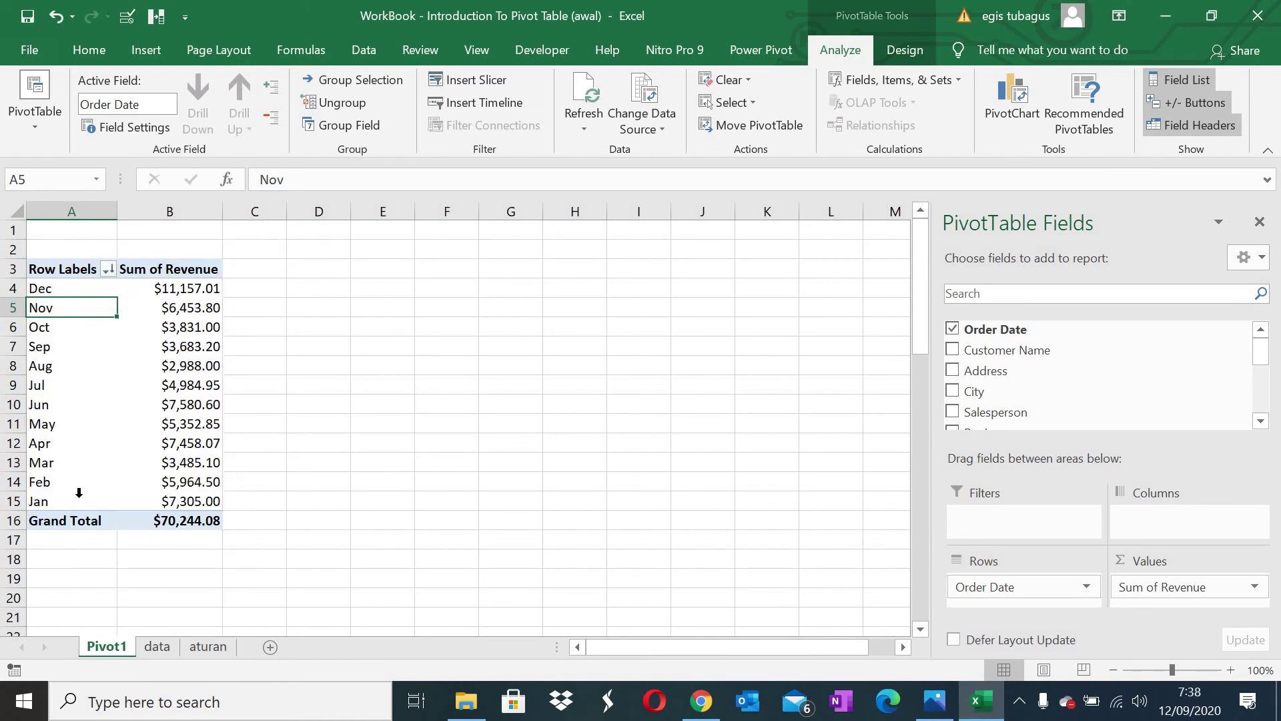
Sort months by Sum of Revenue smallest to largest, then largest to smallest (Dec $11,157.01 first).
right_click(206, 309)
mouse_move(250, 427)
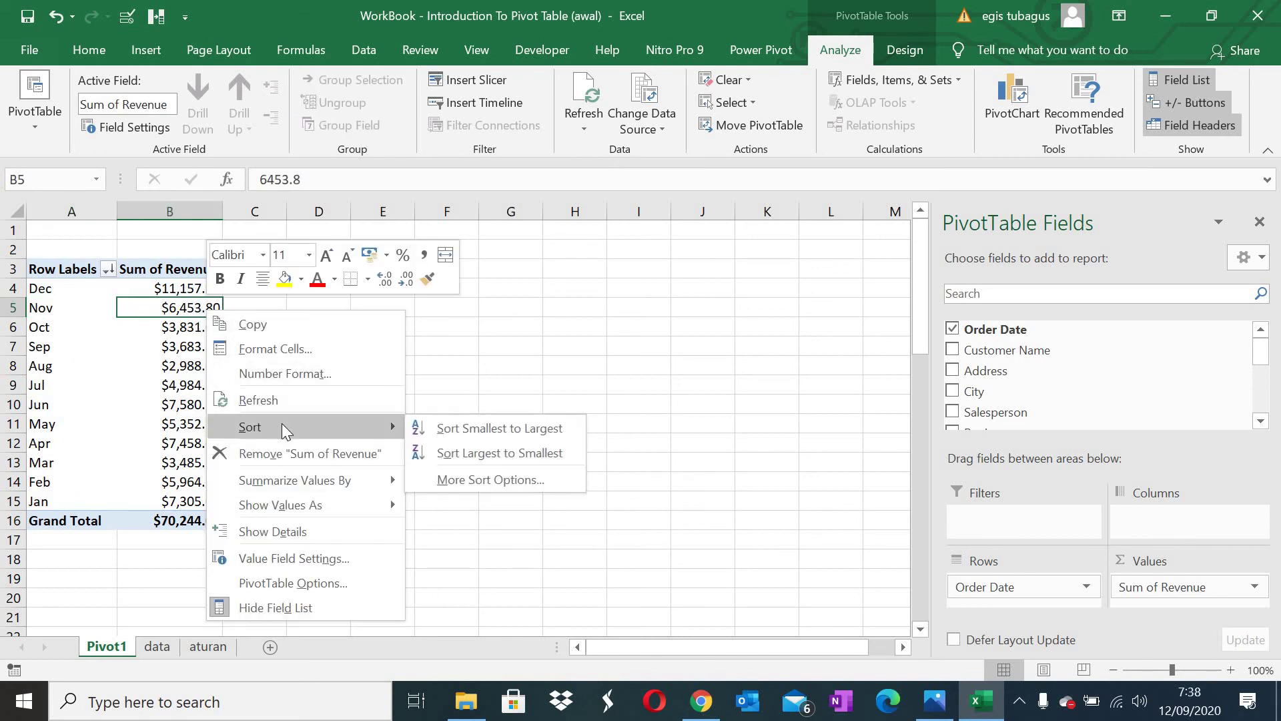
click(451, 427)
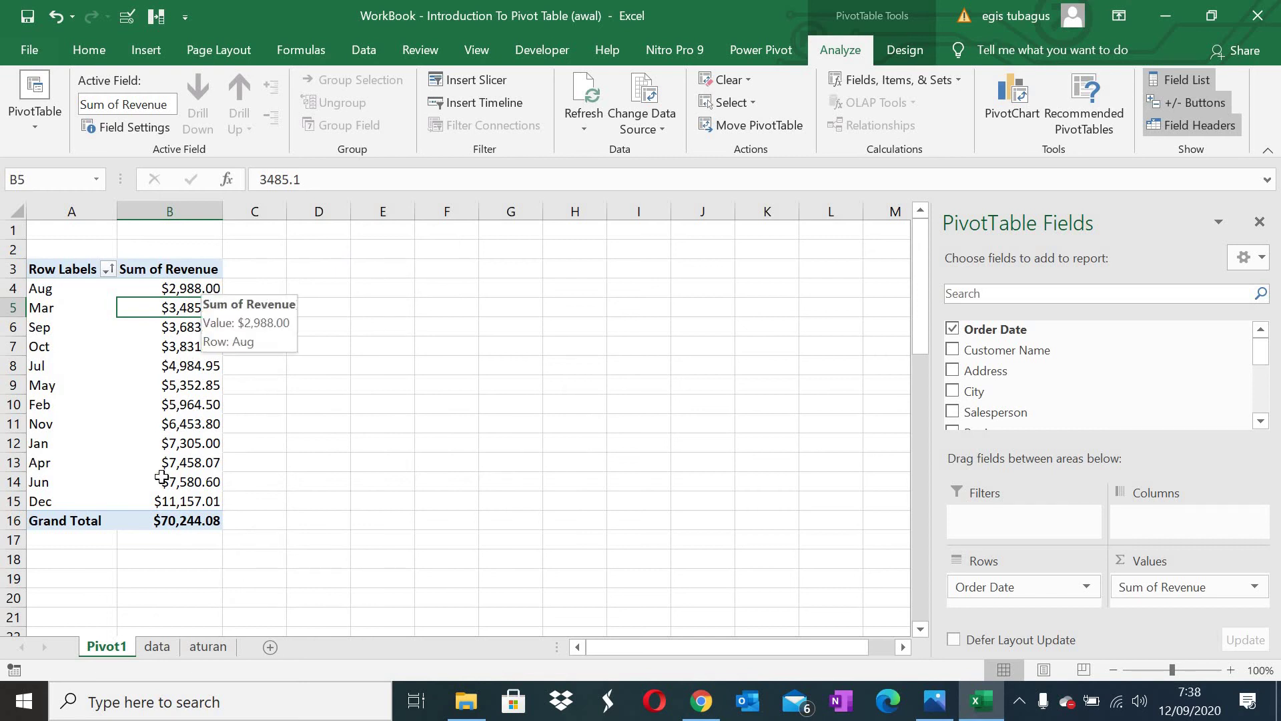
right_click(207, 310)
mouse_move(250, 427)
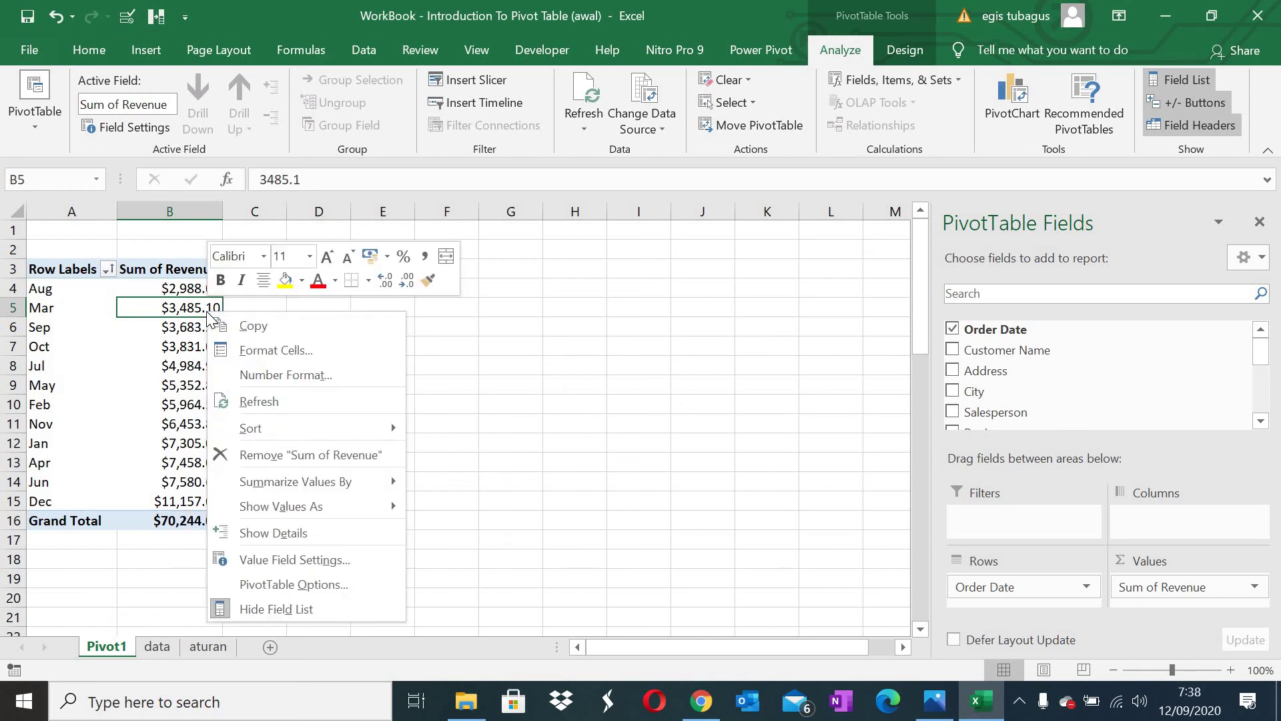
click(471, 453)
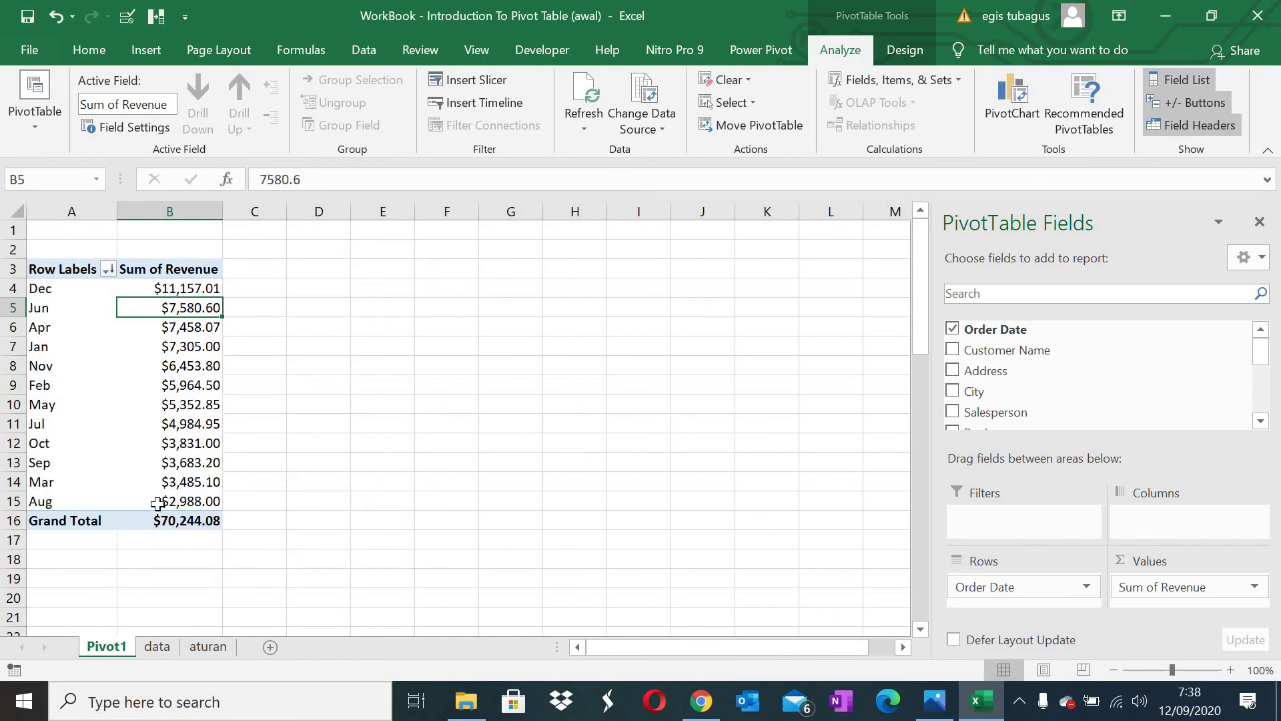
Sort the months newest to oldest, then back to calendar order Jan through Dec.
right_click(40, 348)
mouse_move(85, 408)
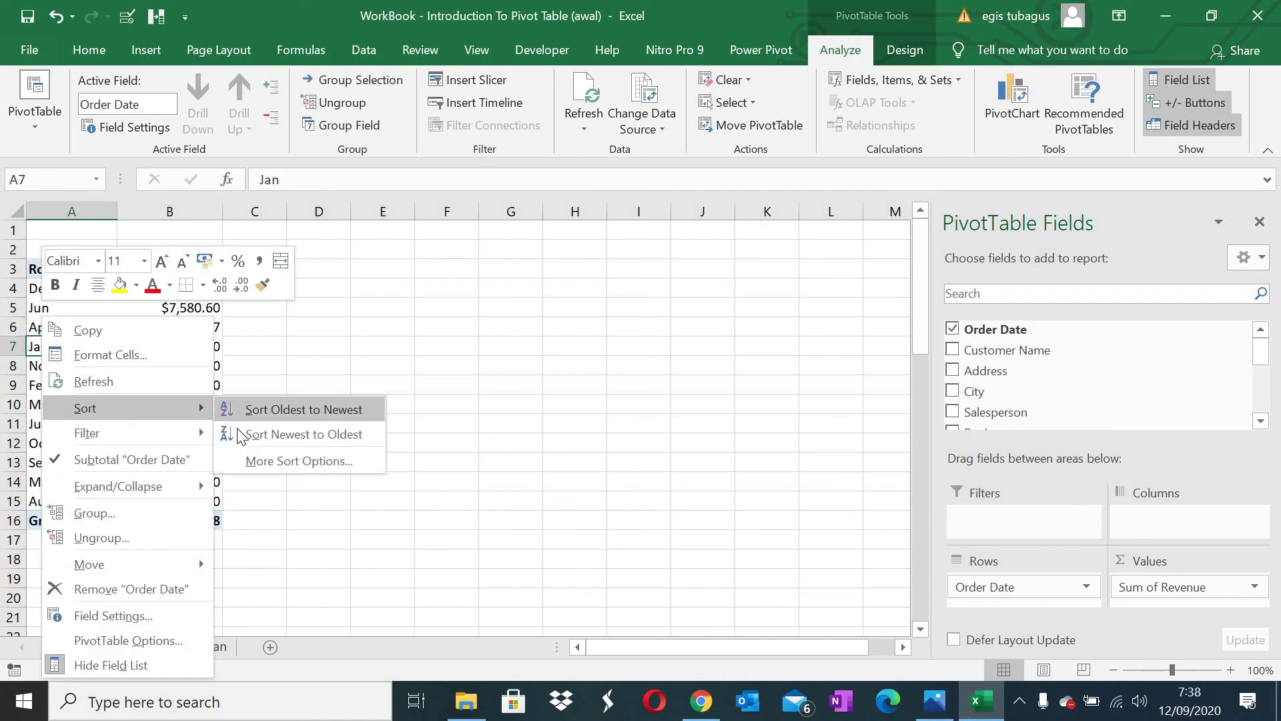
click(239, 434)
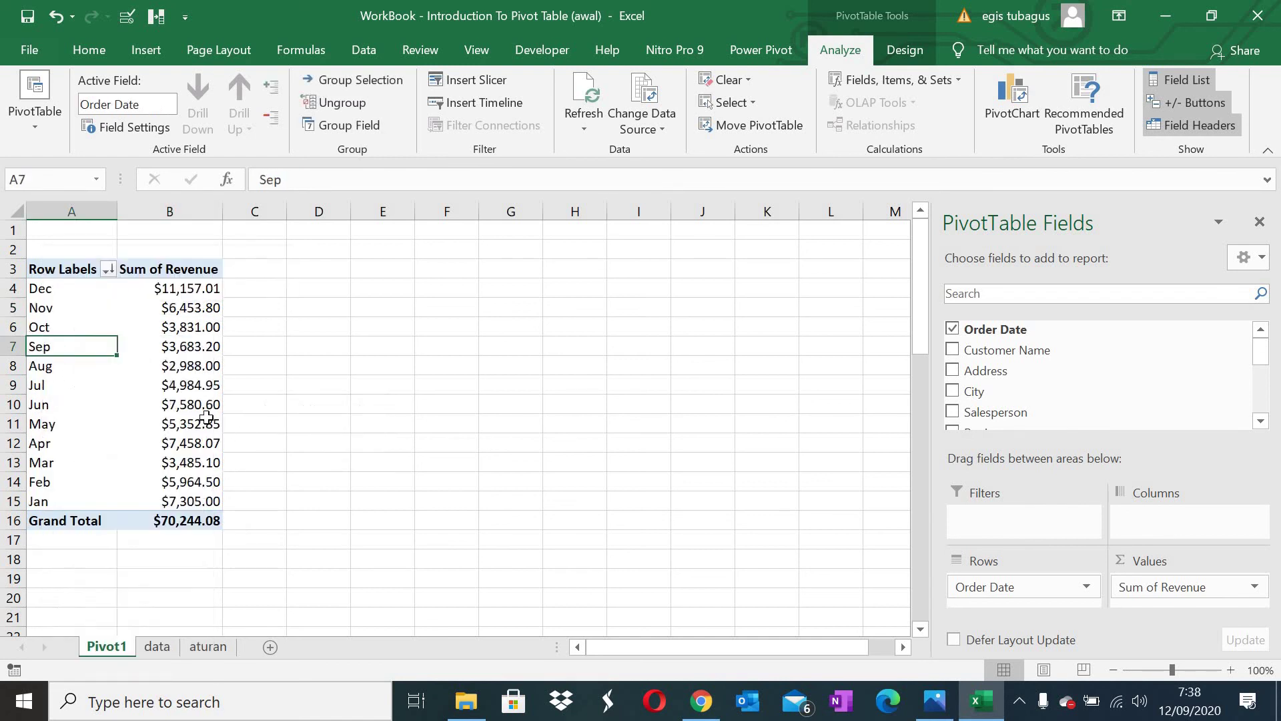
right_click(74, 347)
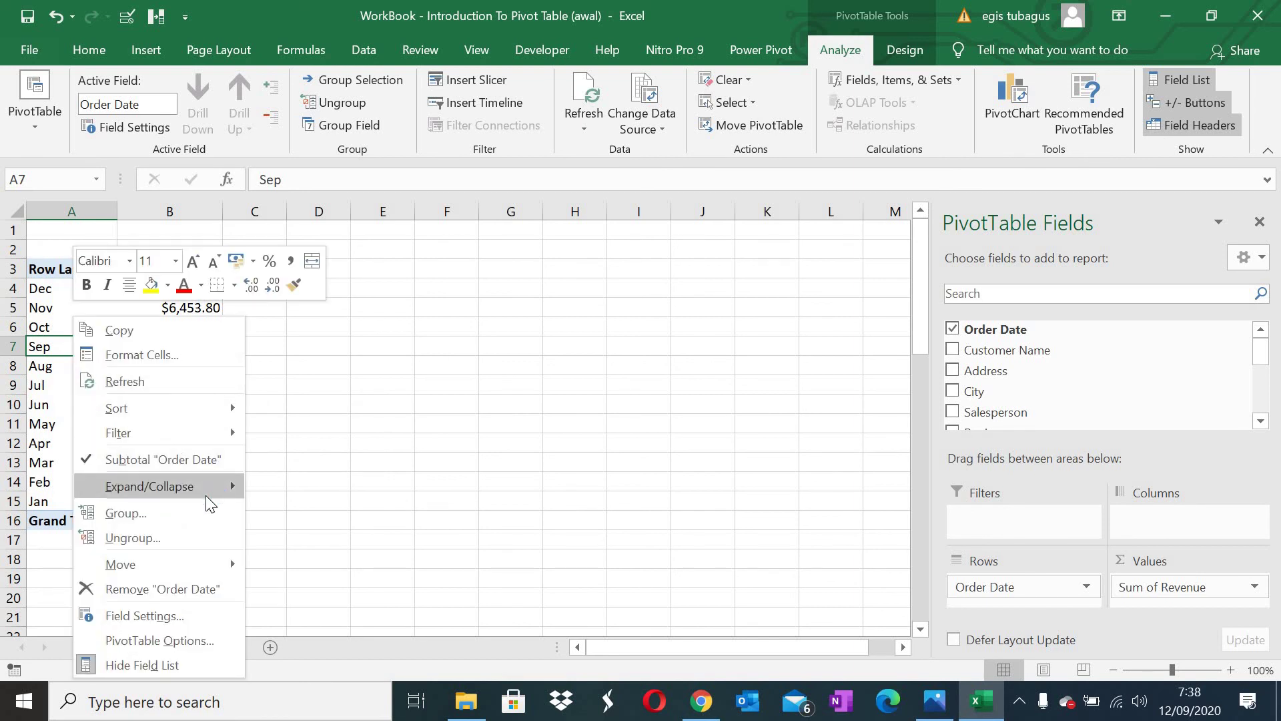
mouse_move(149, 486)
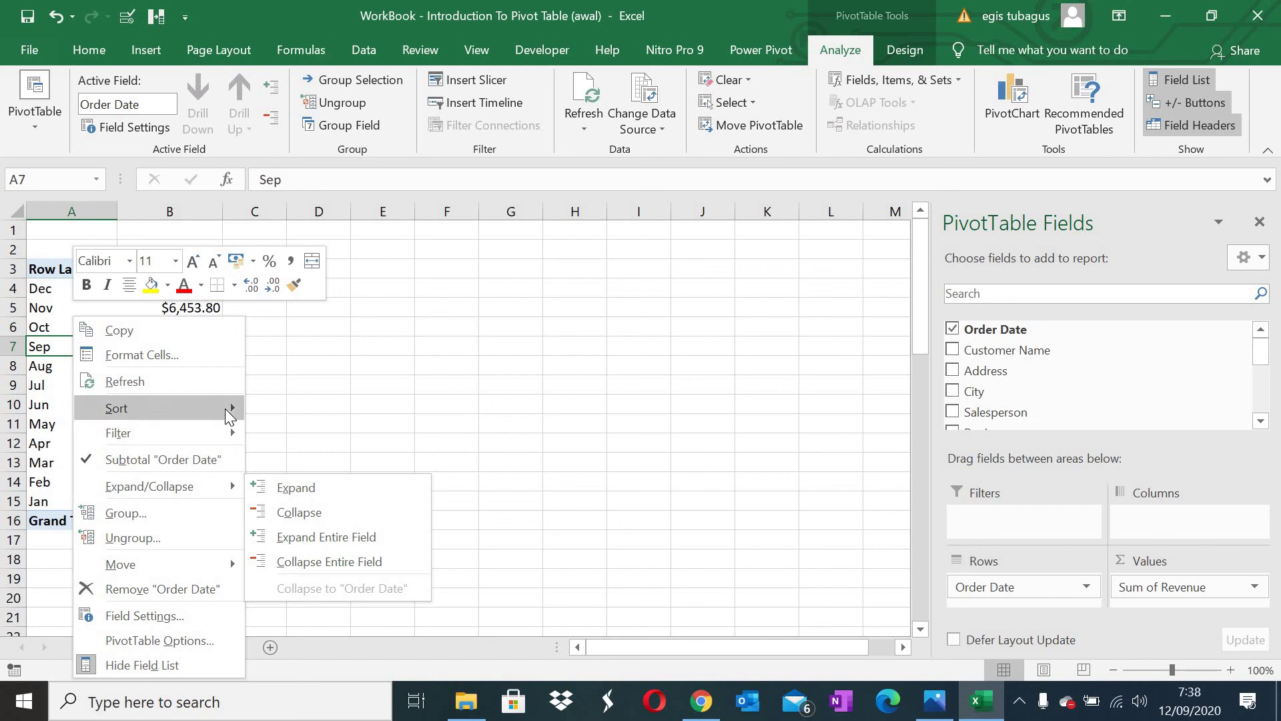
mouse_move(150, 408)
click(273, 412)
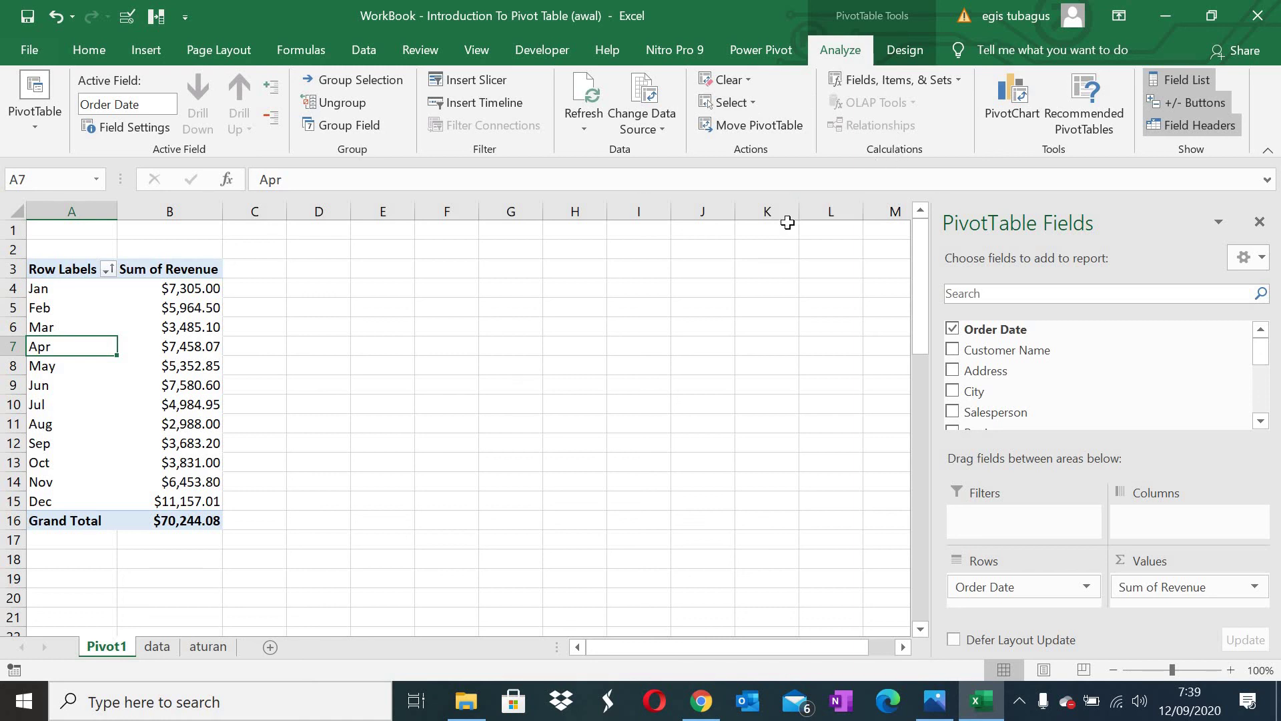
click(898, 53)
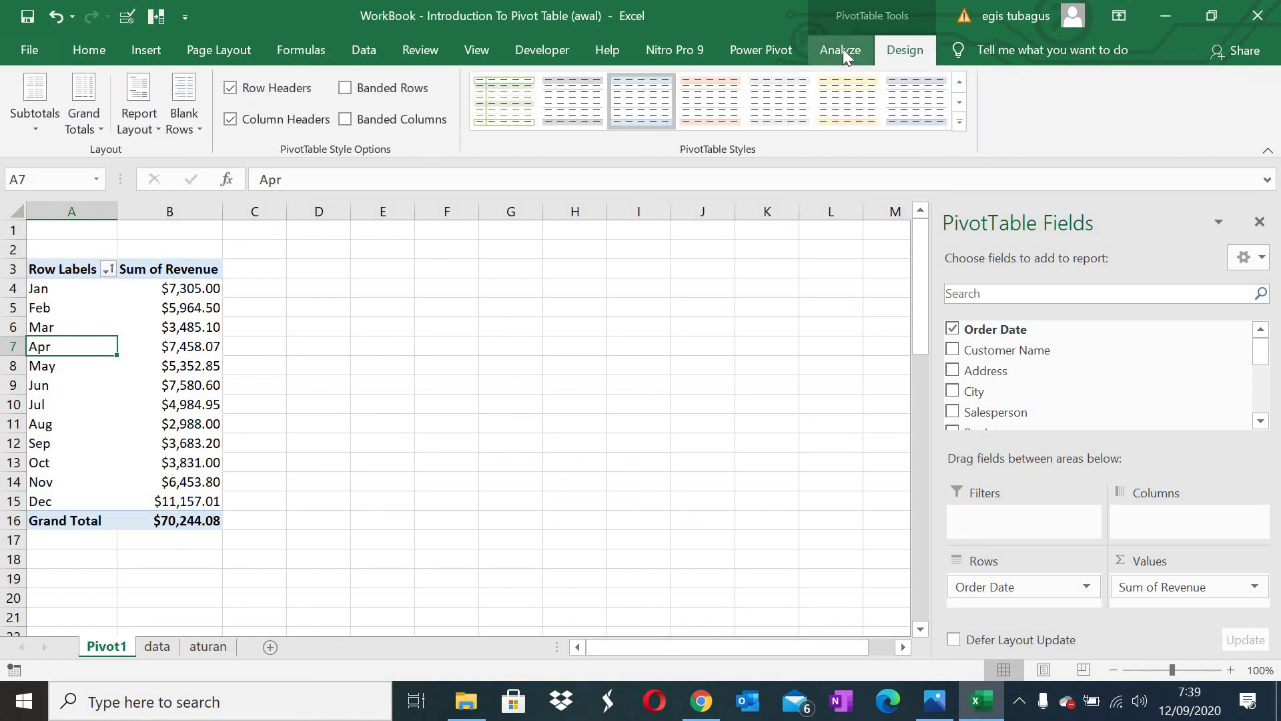
click(843, 50)
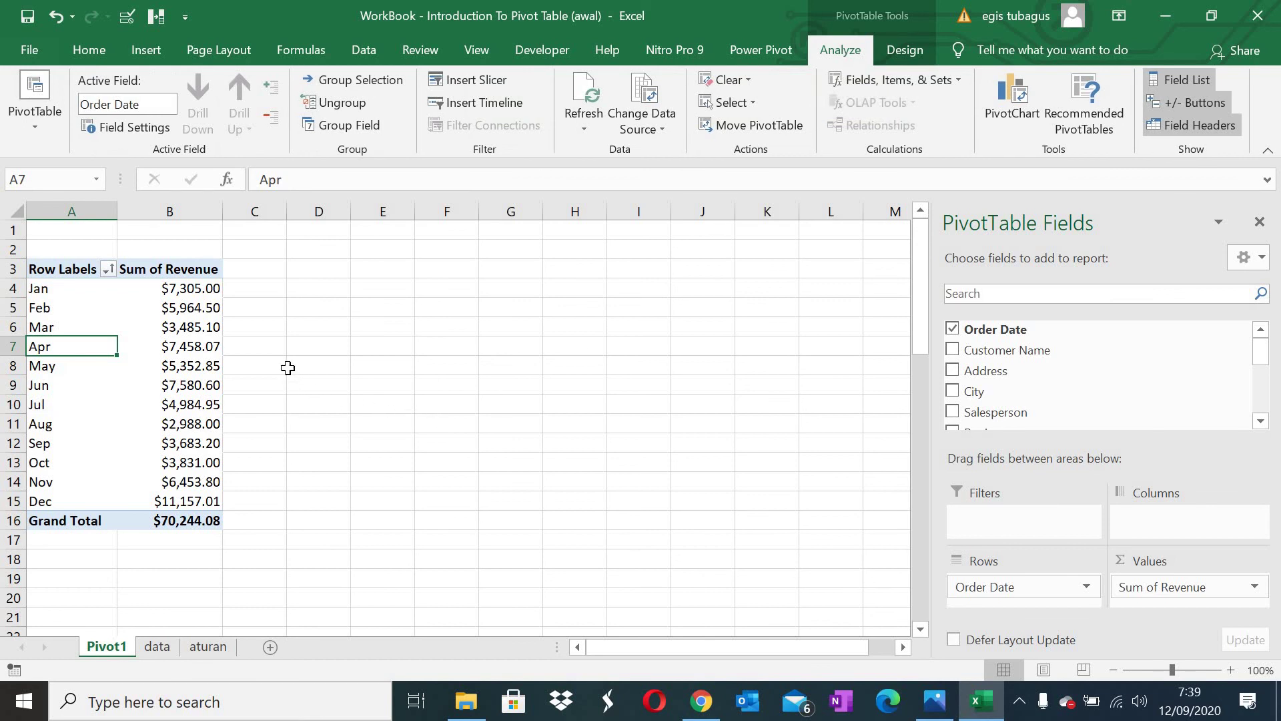